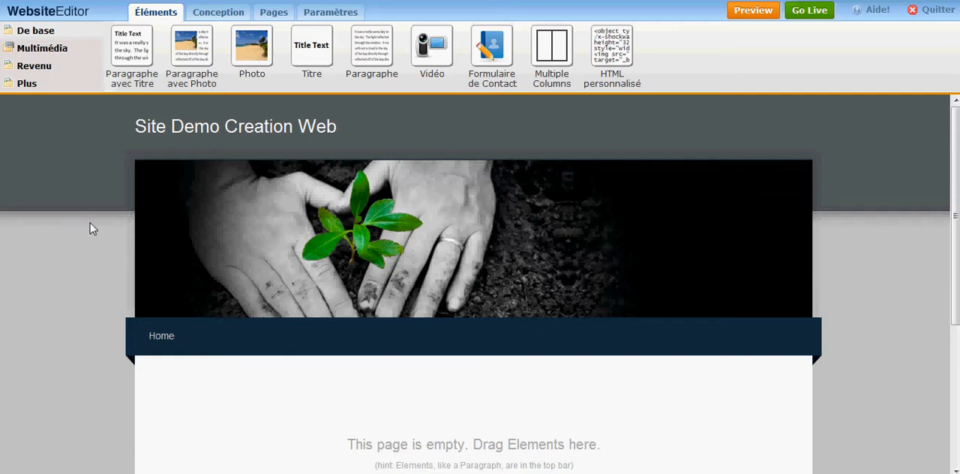
- Try out several of the favourite site themes and apply the one with a bright blue header over a beige background
left_click(217, 14)
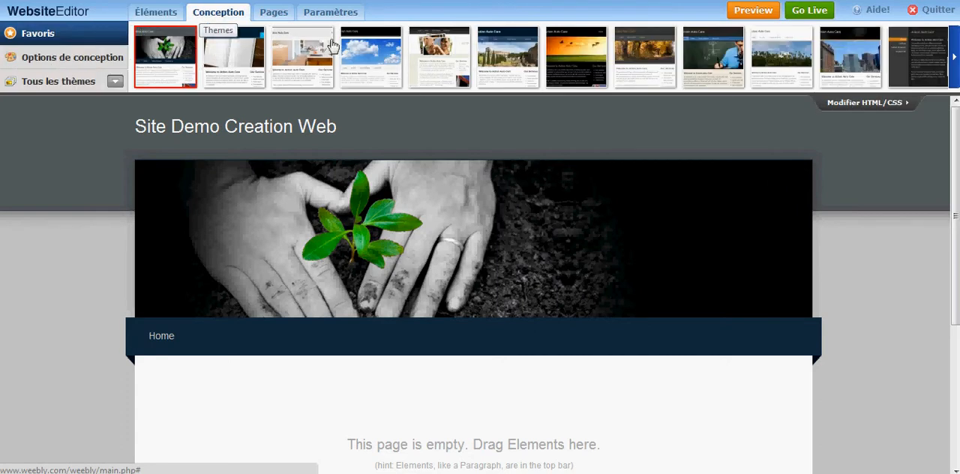
left_click(525, 68)
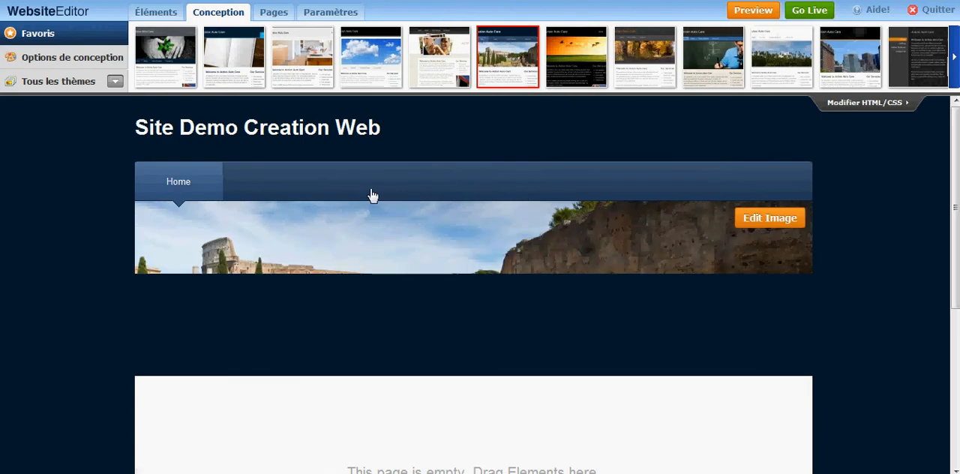
left_click(581, 85)
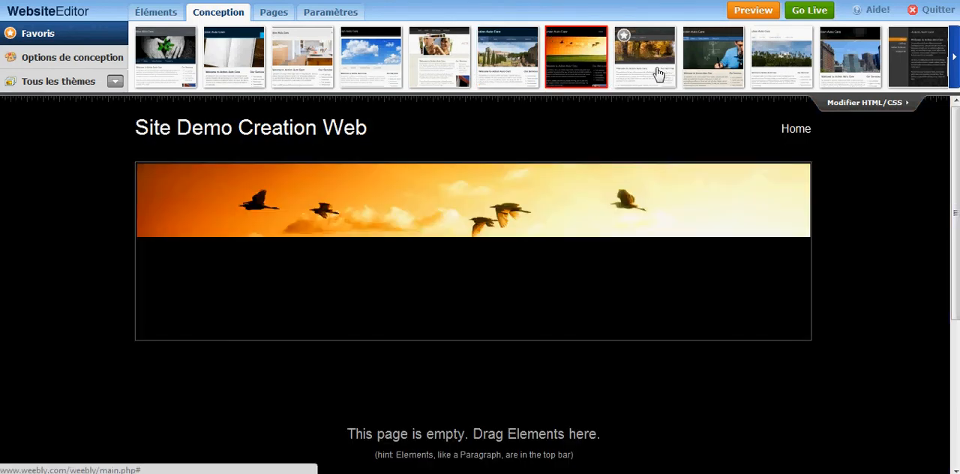
left_click(711, 81)
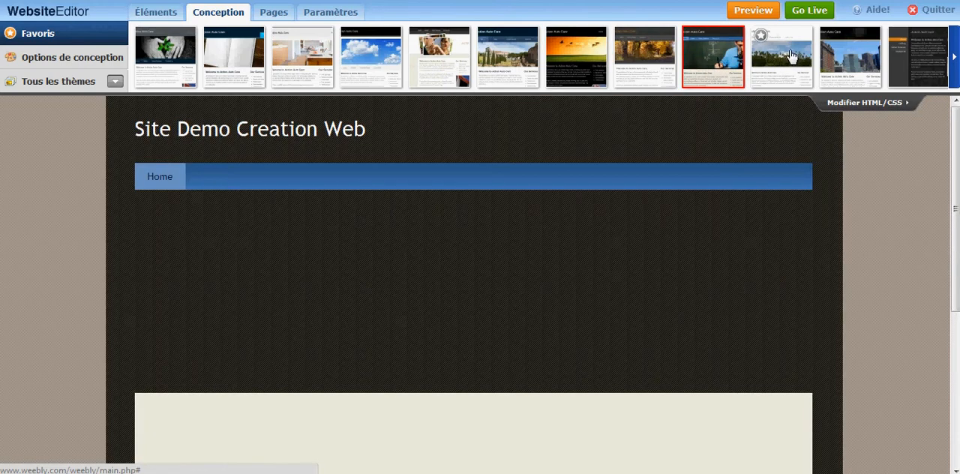
left_click(954, 63)
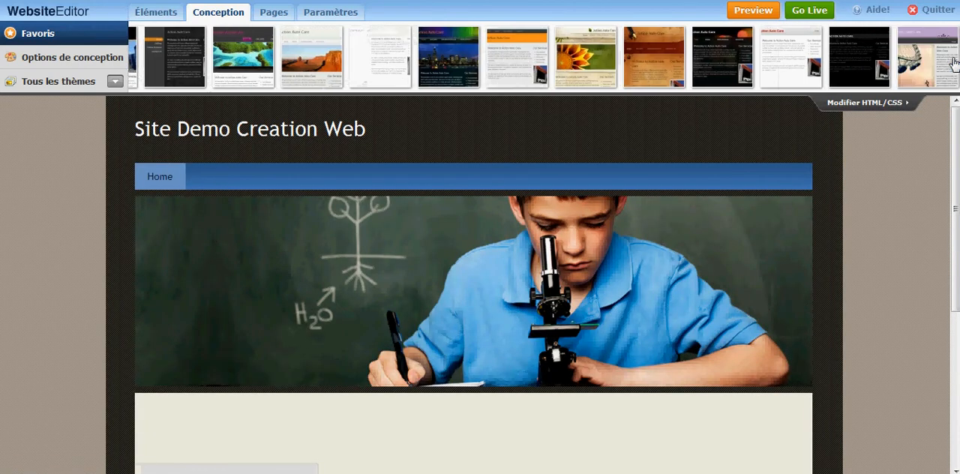
left_click(641, 62)
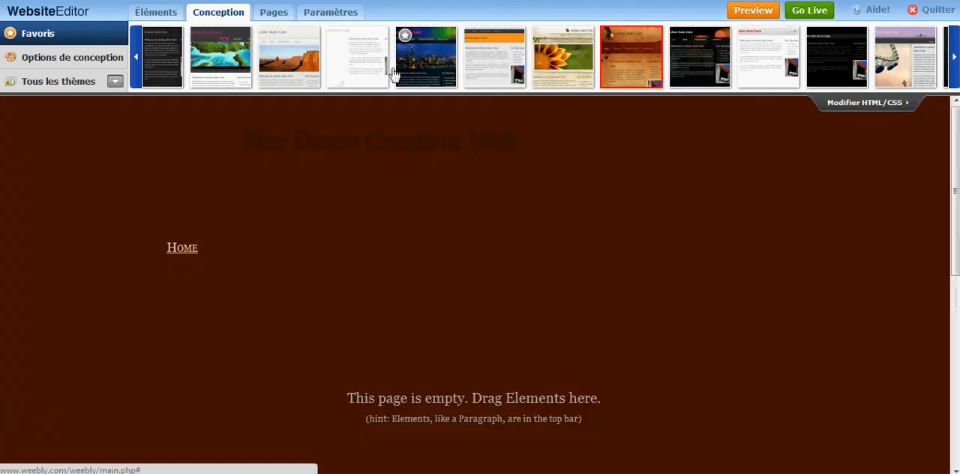
left_click(955, 63)
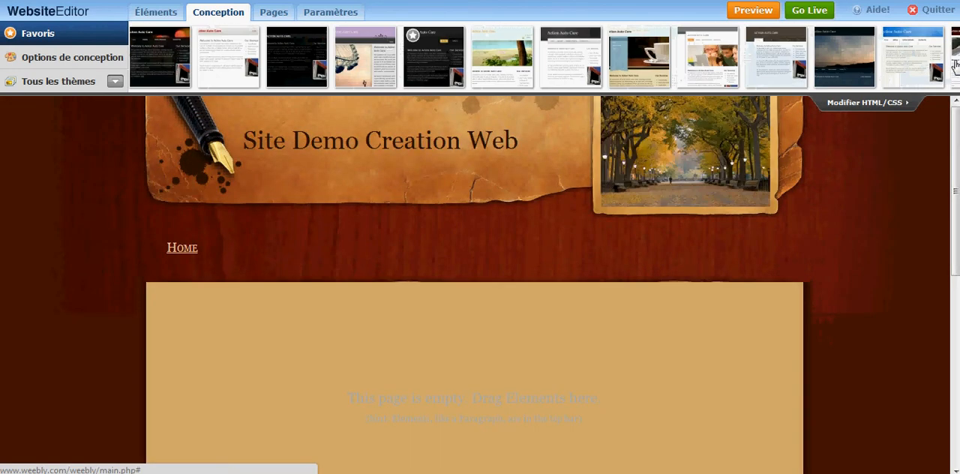
left_click(955, 65)
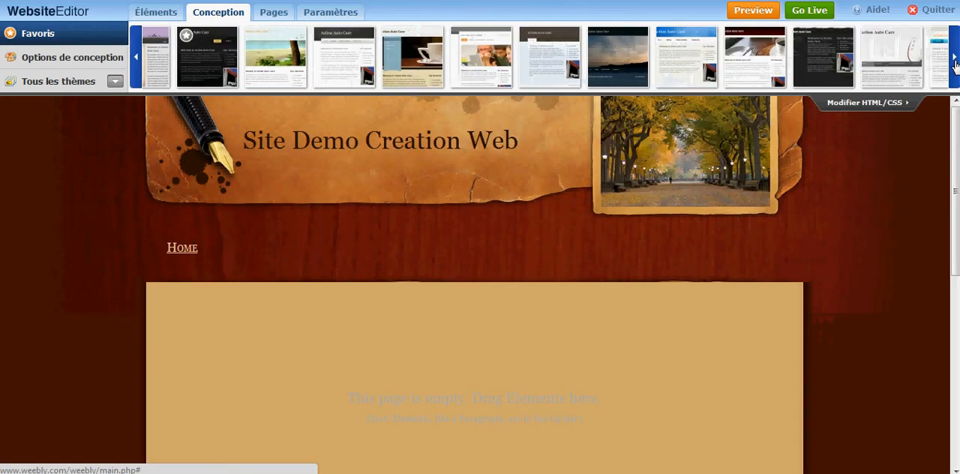
left_click(671, 75)
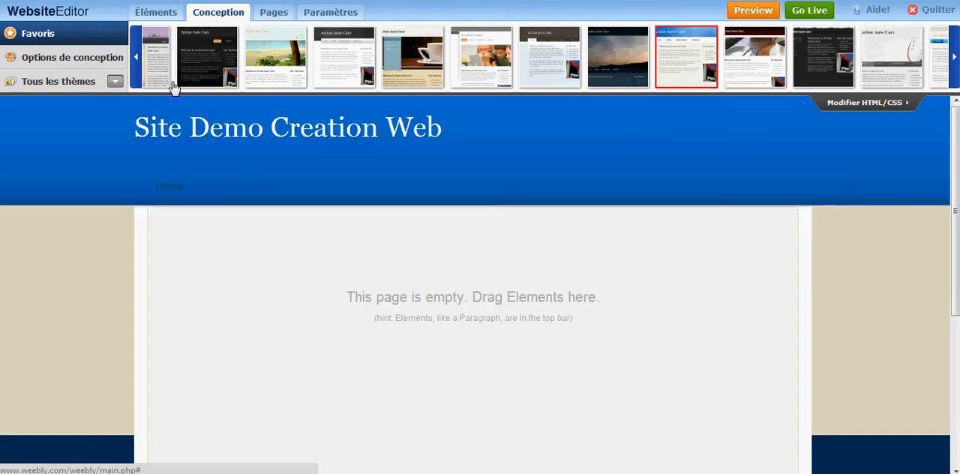
- Rename the site's Home page to "Accueil"
left_click(273, 12)
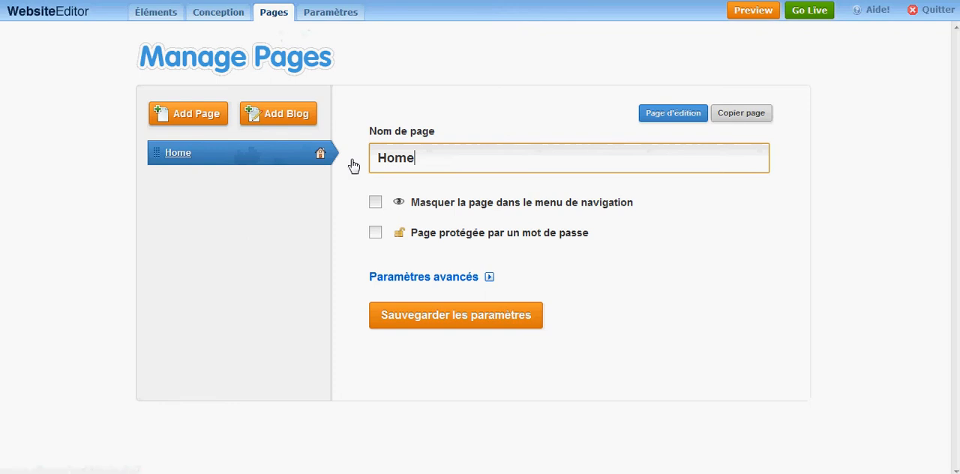
left_click_drag(407, 162, 373, 165)
type("Accueil")
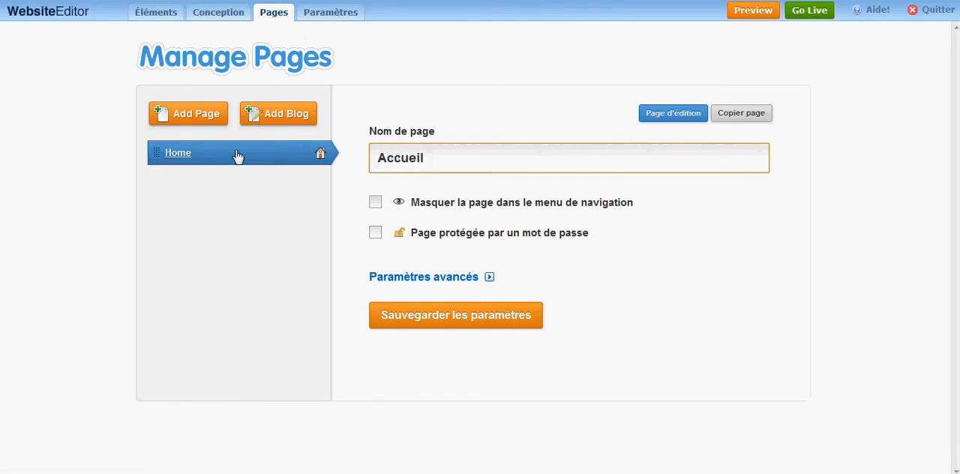
- Add a new page named "Qui Sommes Nous" to the site
left_click(194, 113)
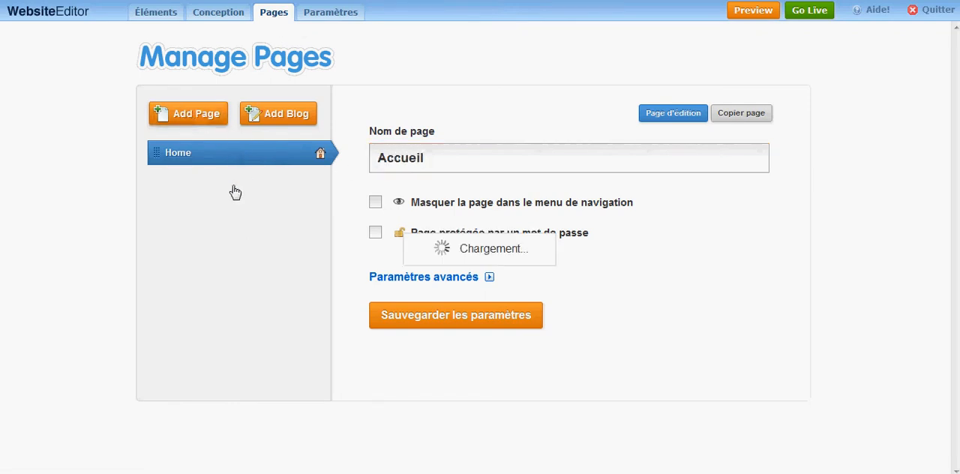
left_click_drag(485, 161, 334, 162)
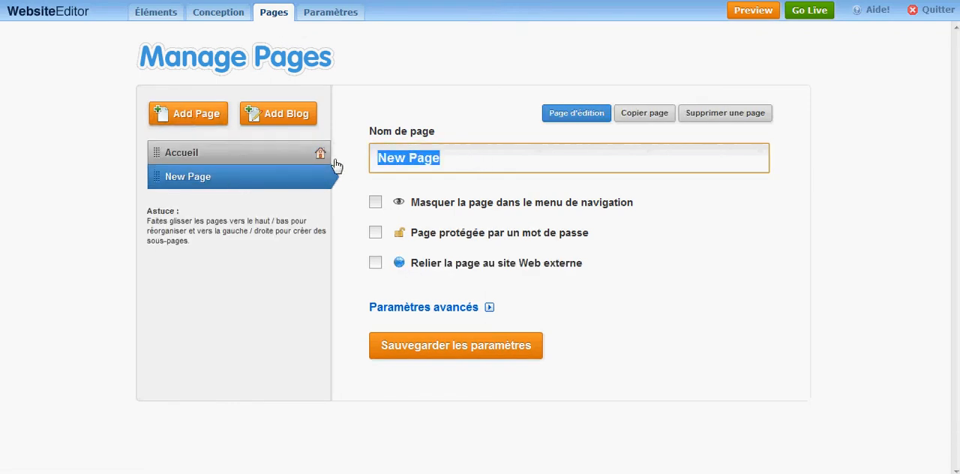
type("Qui Sommes Nou")
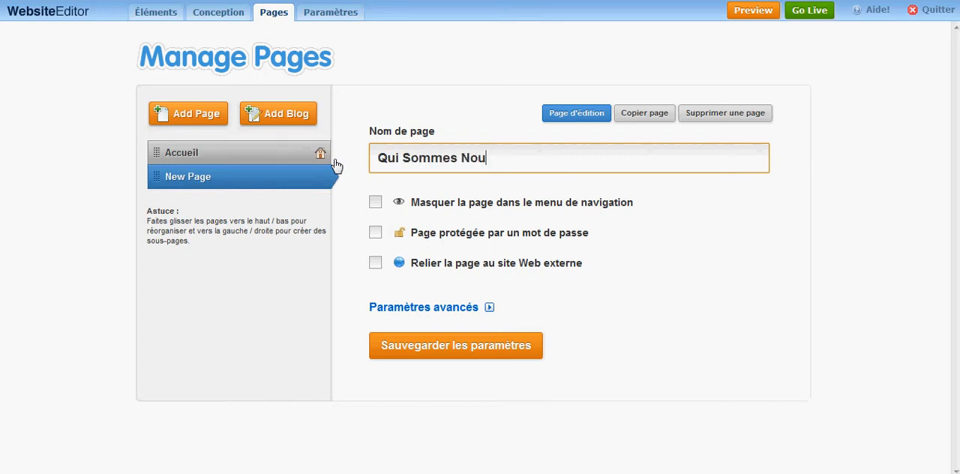
type("s")
- Add another page to the site and name it "Nos Services"
left_click(192, 119)
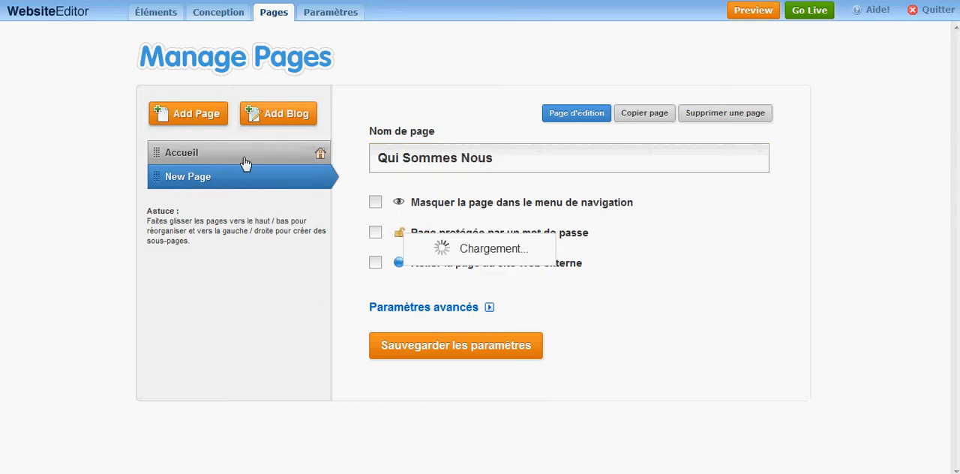
left_click_drag(458, 159, 248, 160)
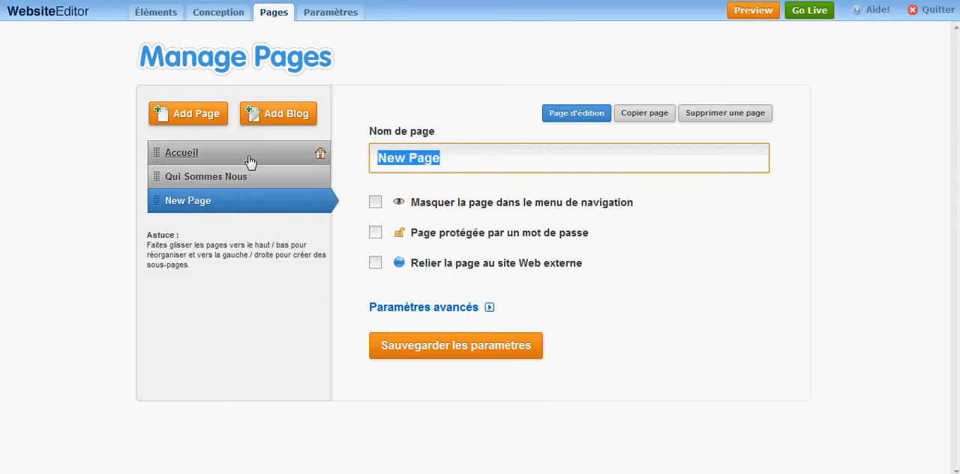
type("Nos Services")
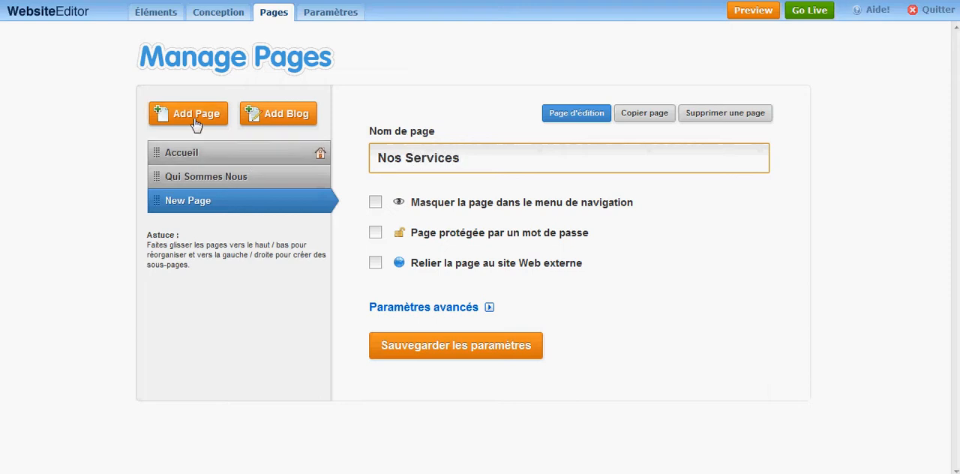
- Add a page named "Nos Clients" and save the page settings
left_click(195, 124)
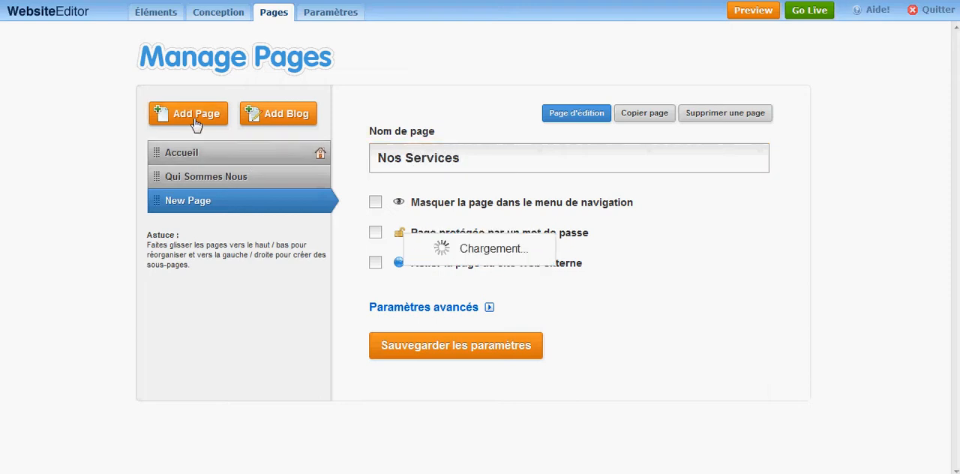
left_click_drag(459, 161, 323, 154)
type("Nos")
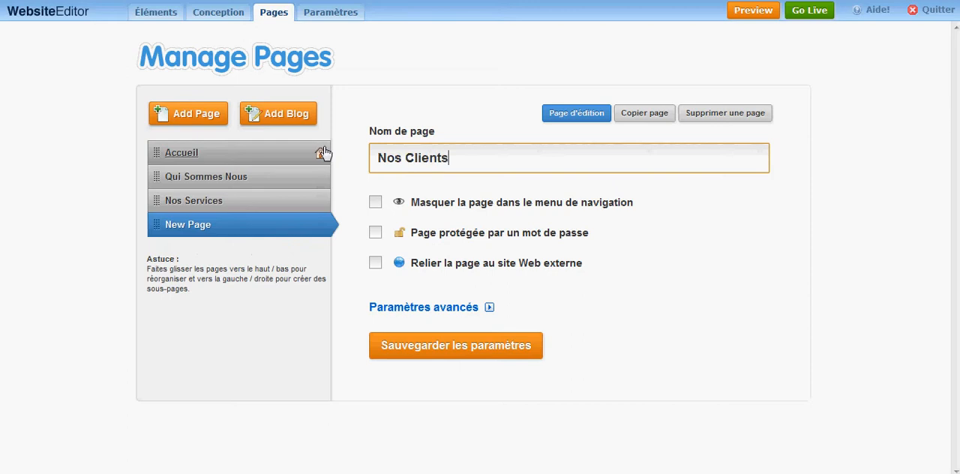
left_click(263, 375)
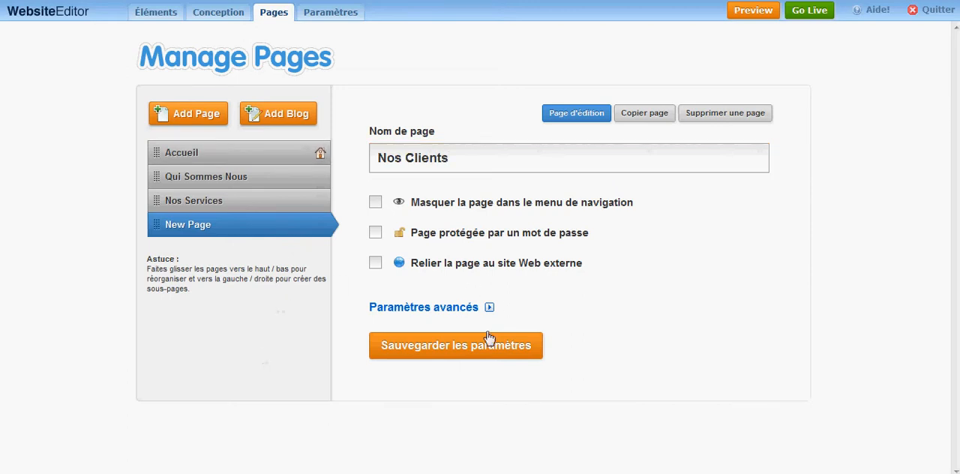
left_click(467, 347)
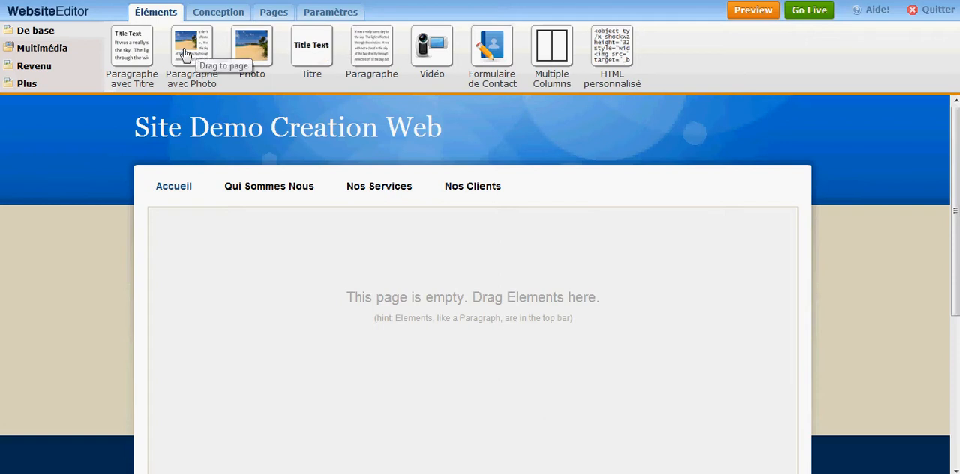
- Place a title element on the empty Accueil page and set its text to "Bienvenue sur mon site"
left_click_drag(312, 56, 231, 255)
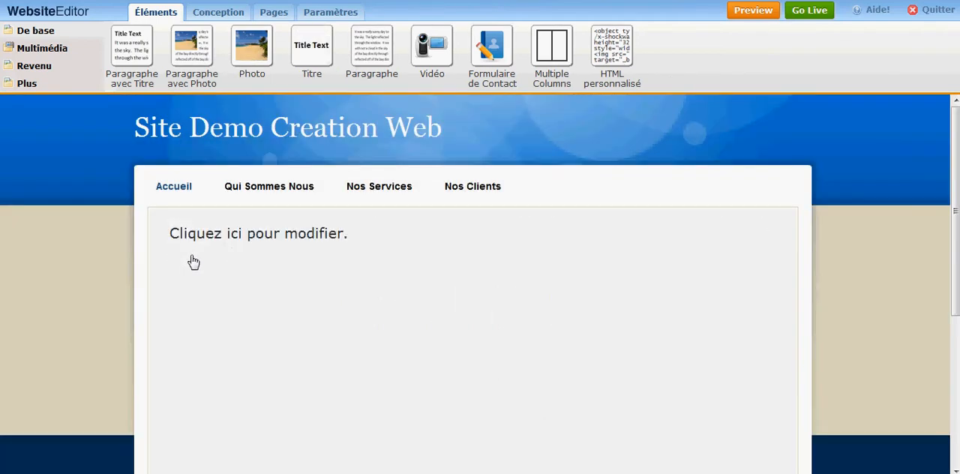
left_click(330, 236)
key("ctrl+a")
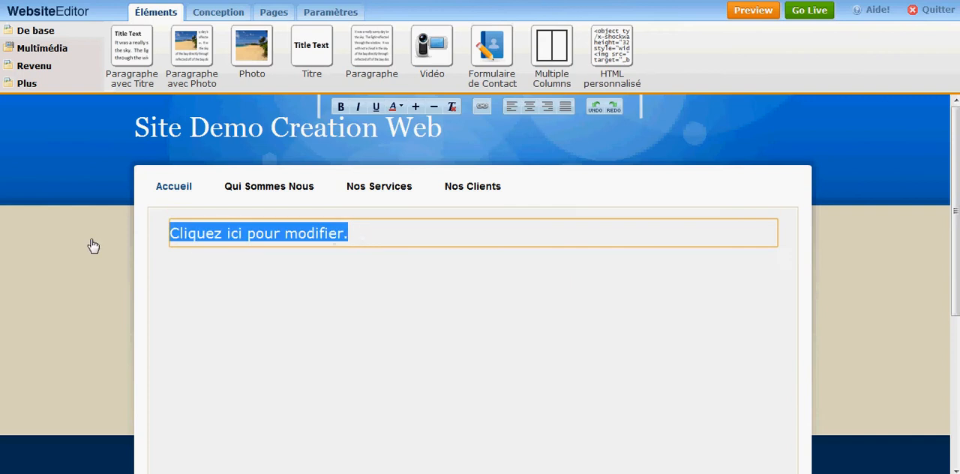
type("Bienvenue sur mon site")
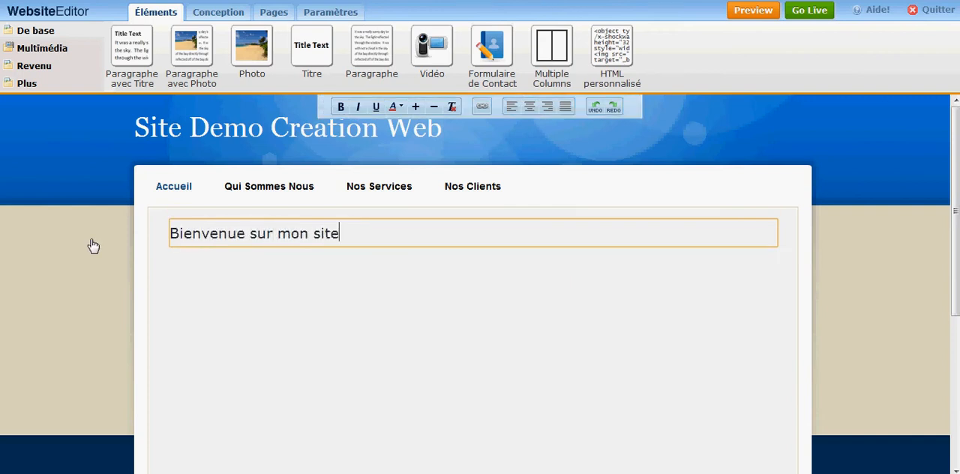
left_click(255, 332)
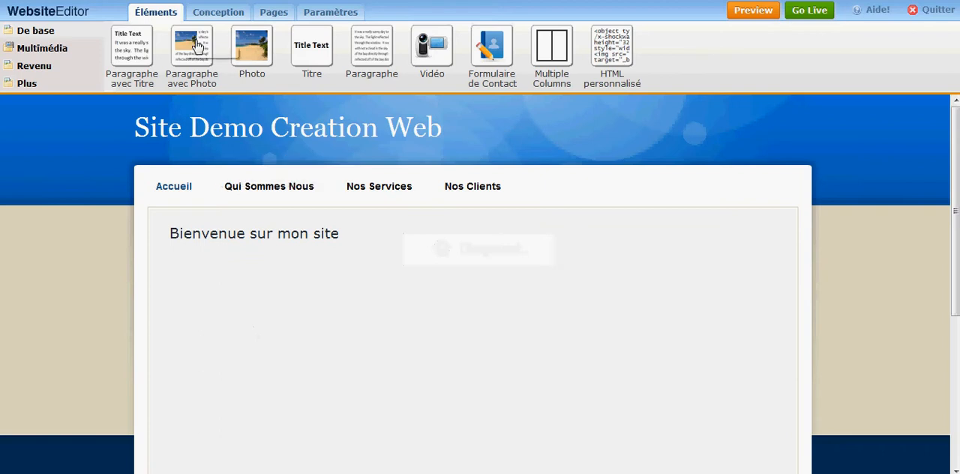
- Add a photo paragraph under the title reading "Ce site à pour but de vous montrer comment il est facile de créer un site Internet grâce à CreationWeb.biz"
left_click_drag(193, 53, 225, 308)
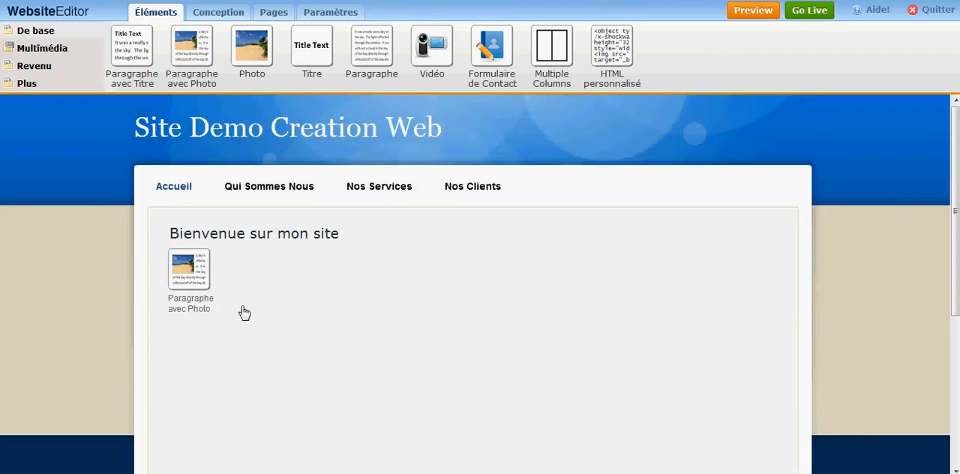
left_click_drag(399, 299, 288, 293)
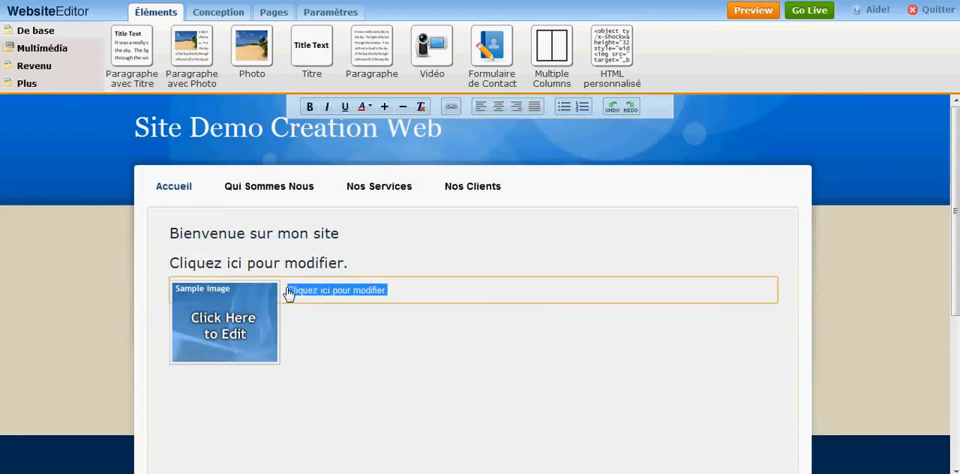
key("BackSpace")
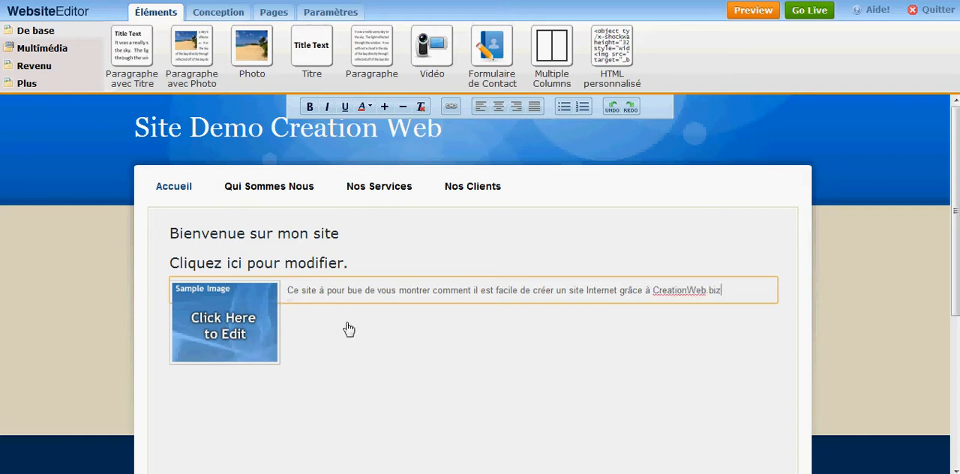
left_click(364, 291)
key("BackSpace")
type("t")
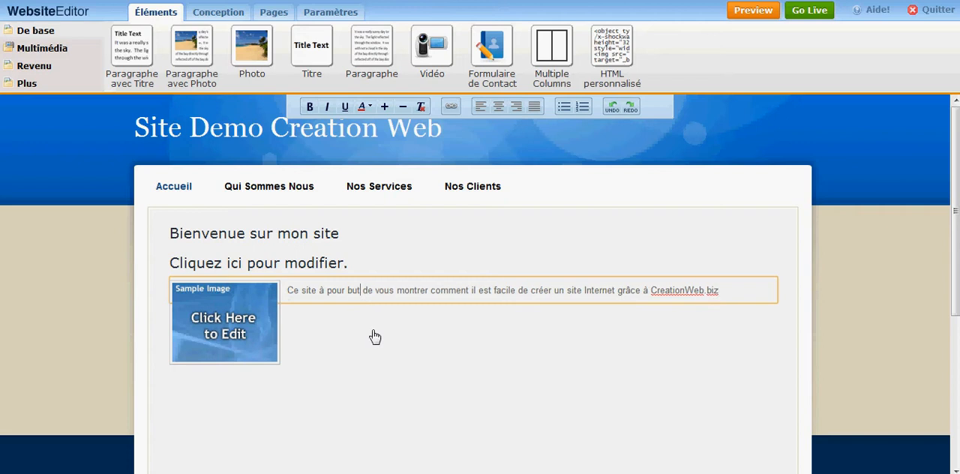
left_click(389, 373)
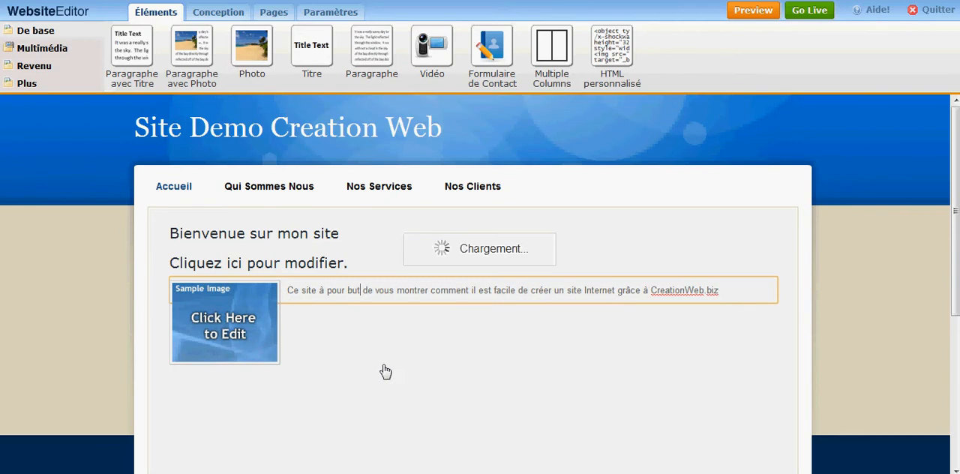
- Replace the photo paragraph's sample image by uploading the quill-and-paper PNG from the demo folder on the computer
left_click(239, 326)
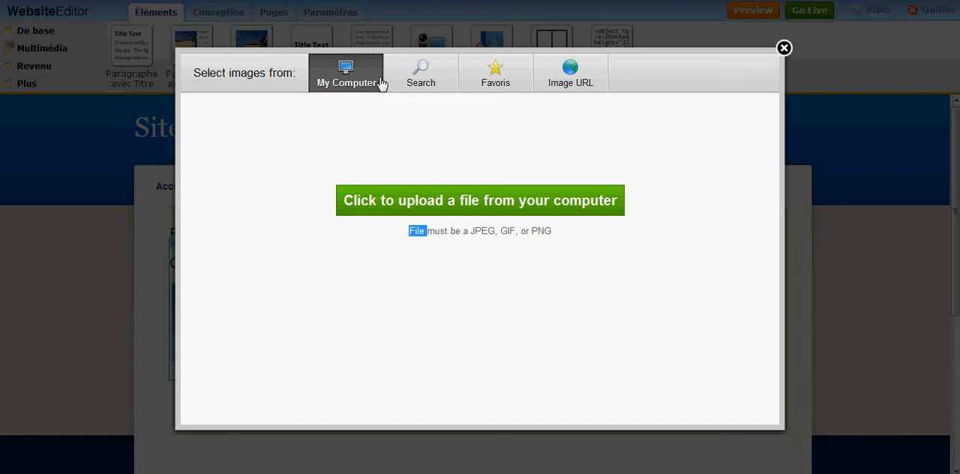
left_click(453, 249)
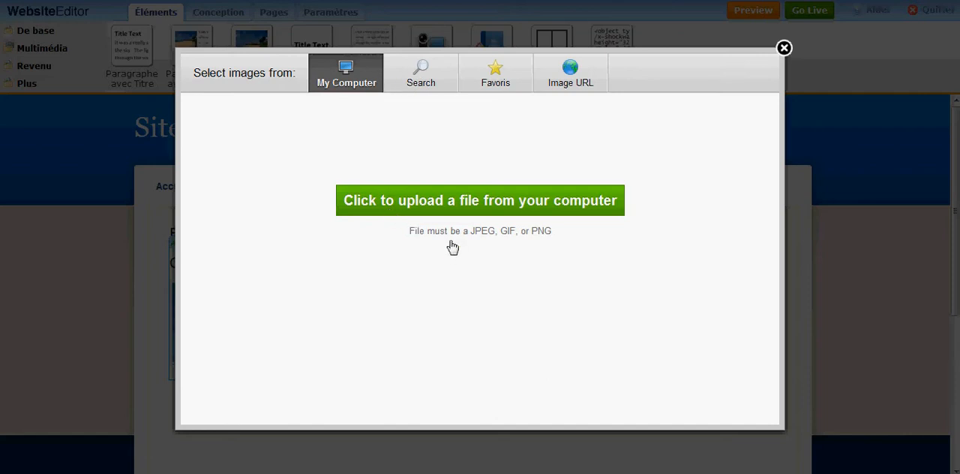
left_click(574, 83)
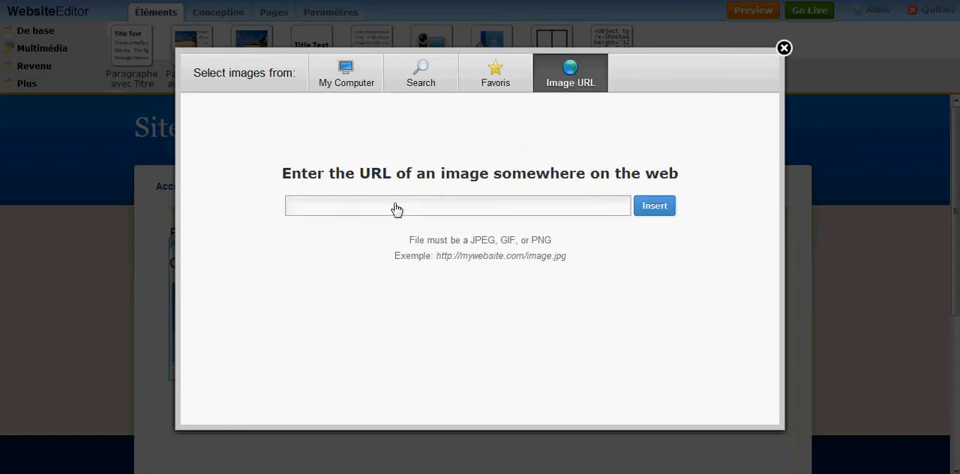
left_click(340, 85)
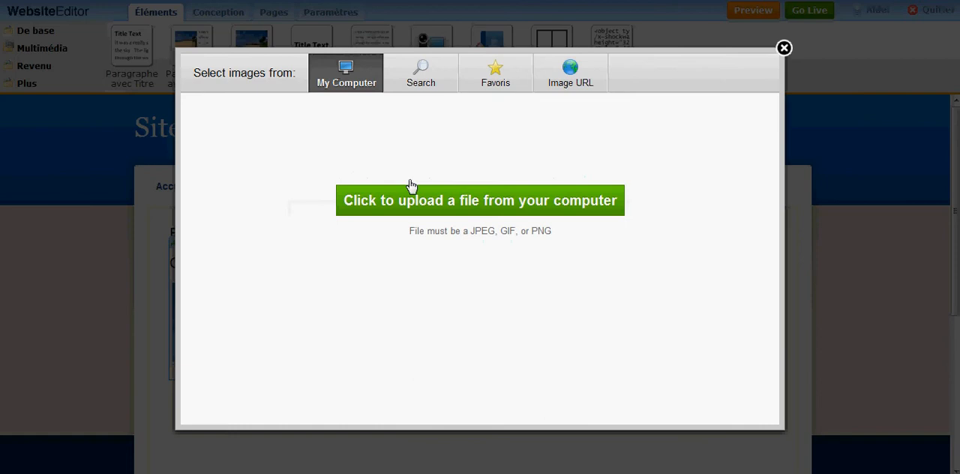
left_click(428, 204)
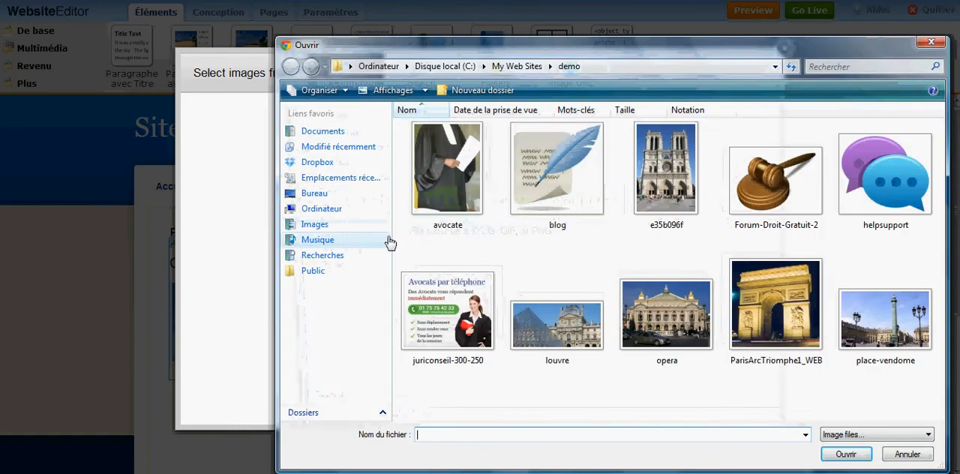
double_click(563, 199)
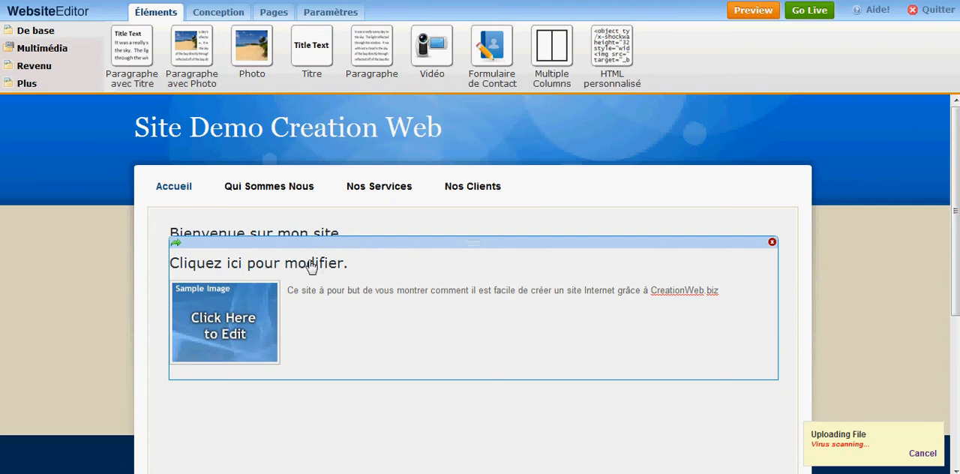
left_click(333, 266)
left_click_drag(360, 266, 255, 264)
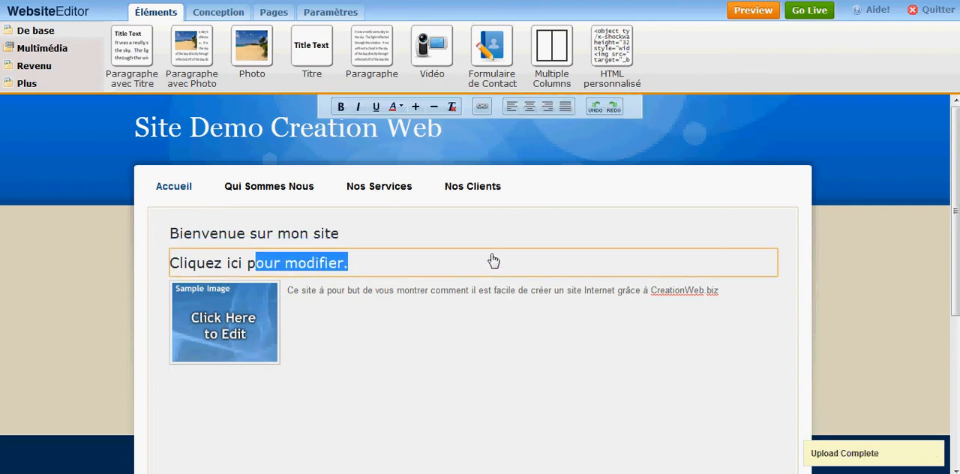
mouse_move(237, 302)
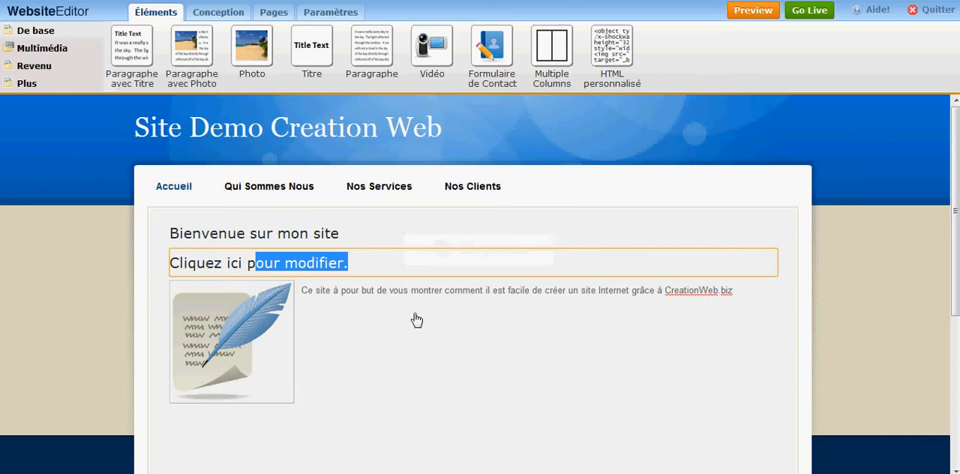
left_click(539, 269)
mouse_move(462, 234)
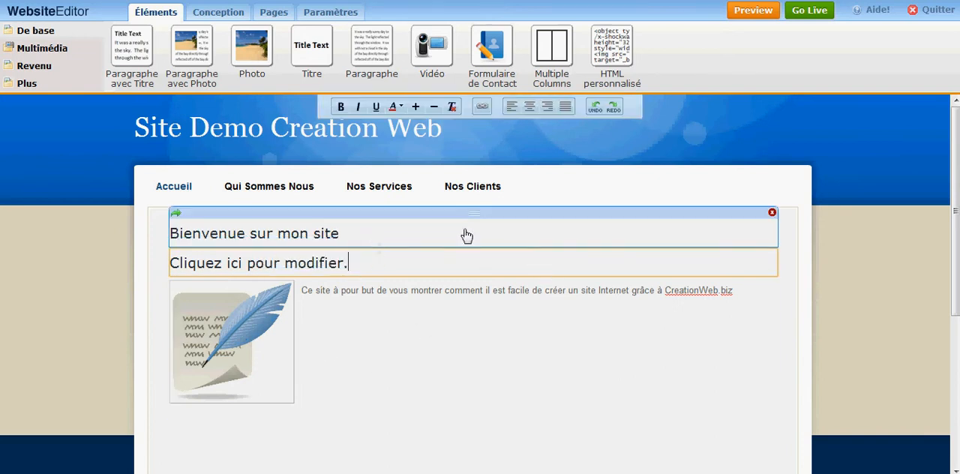
left_click(638, 241)
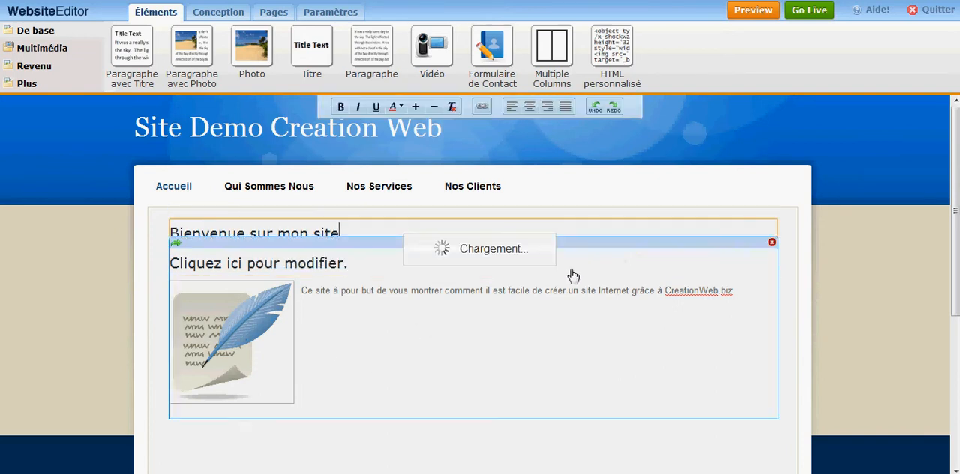
- Delete the separate "Bienvenue sur mon site" title element above the photo paragraph
left_click(780, 224)
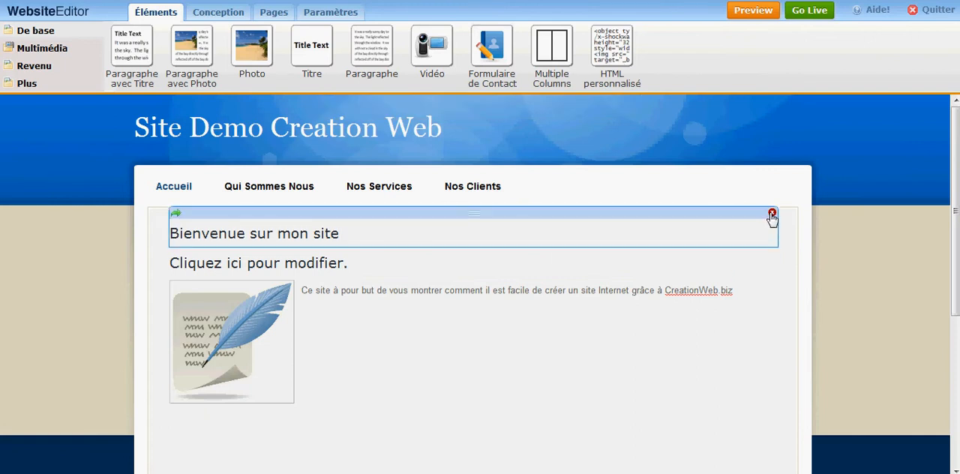
left_click(772, 214)
left_click(456, 279)
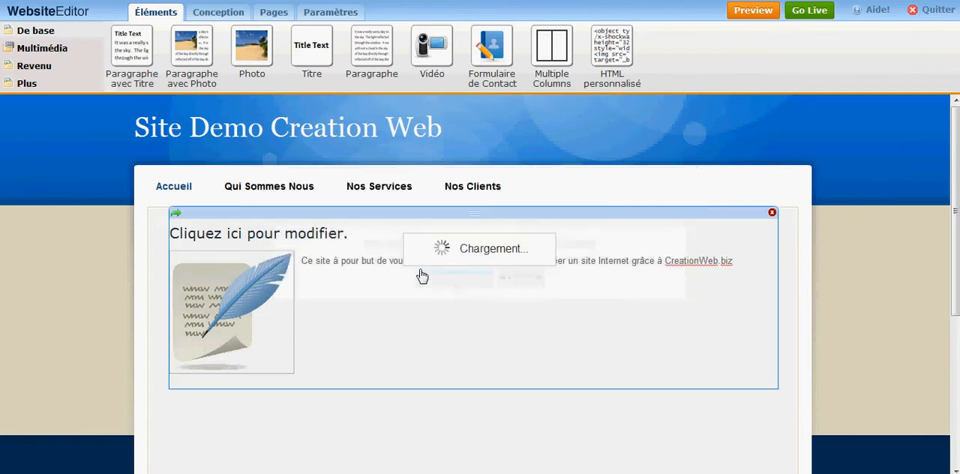
- Replace the placeholder heading above the quill photo with "Bienvenue Sur Mon site"
left_click(297, 234)
left_click_drag(356, 237, 161, 244)
type("BIenveni")
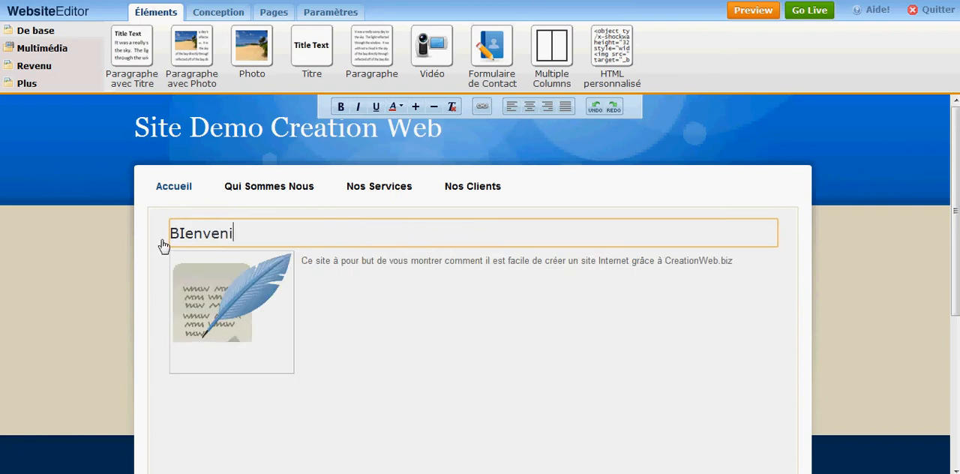
key("BackSpace")
type("ue Sur Mon site")
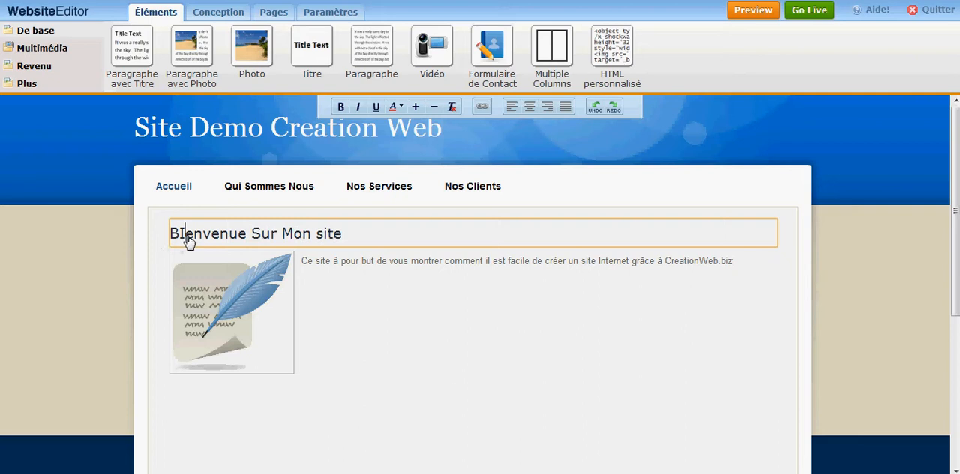
left_click(186, 235)
key("BackSpace")
type("i")
left_click(355, 335)
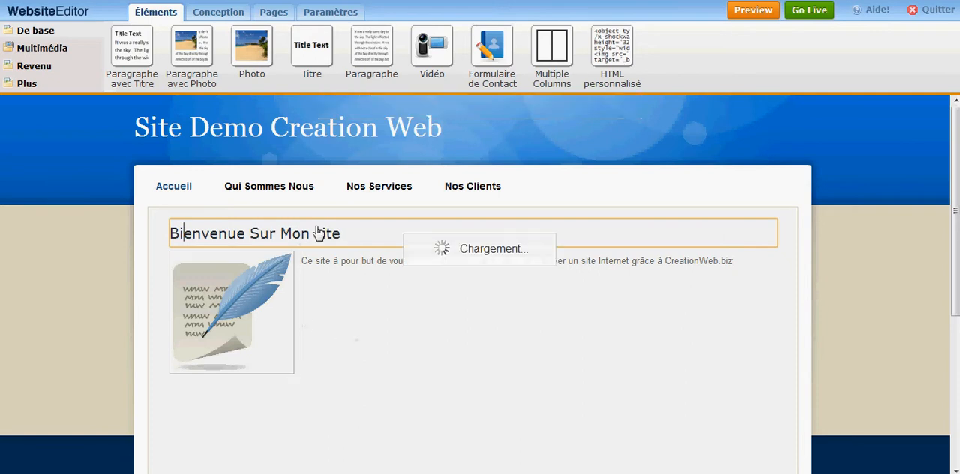
- Try the black theme with blurred red lights, and settle on the theme with a dark brown header and pale blue background
left_click(217, 13)
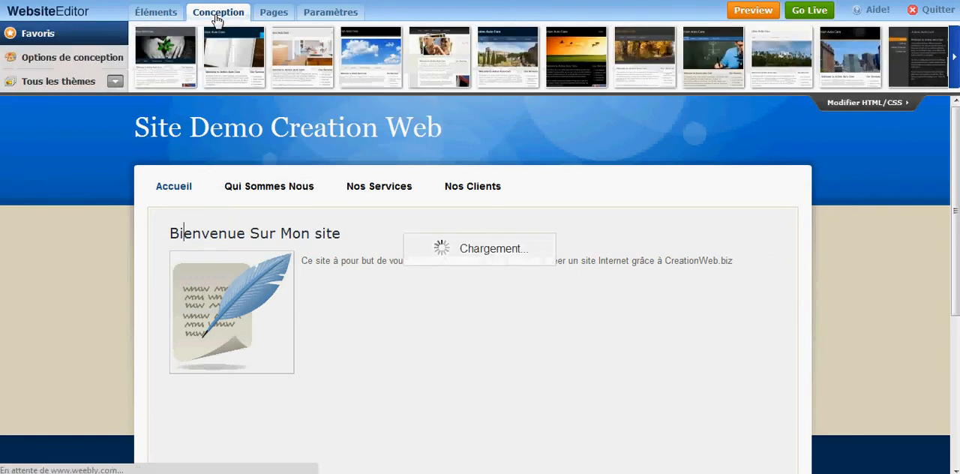
left_click(955, 56)
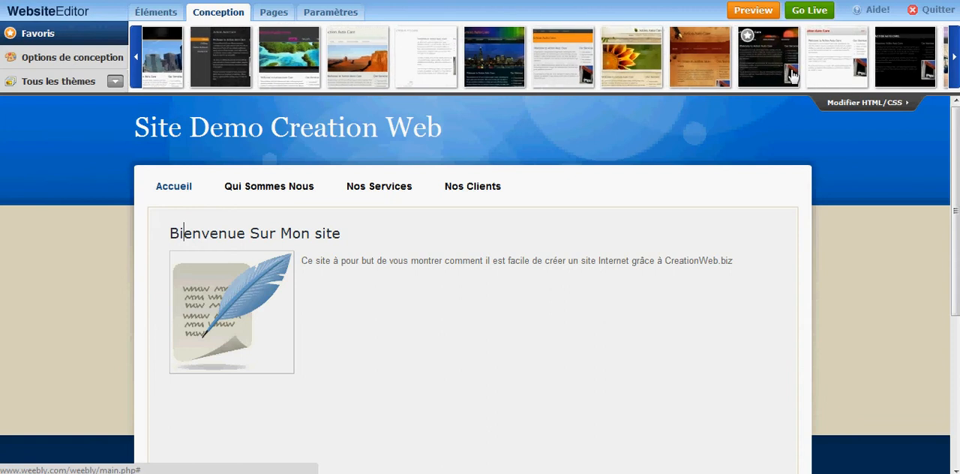
left_click(793, 75)
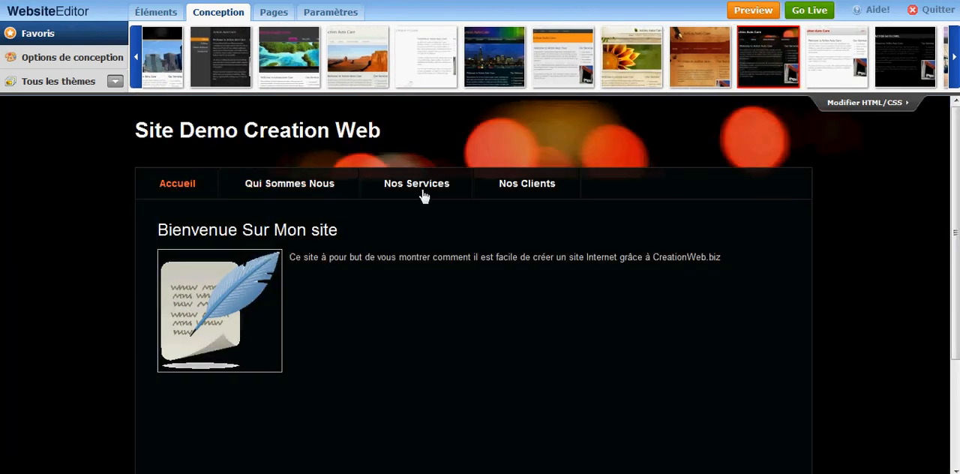
left_click(956, 66)
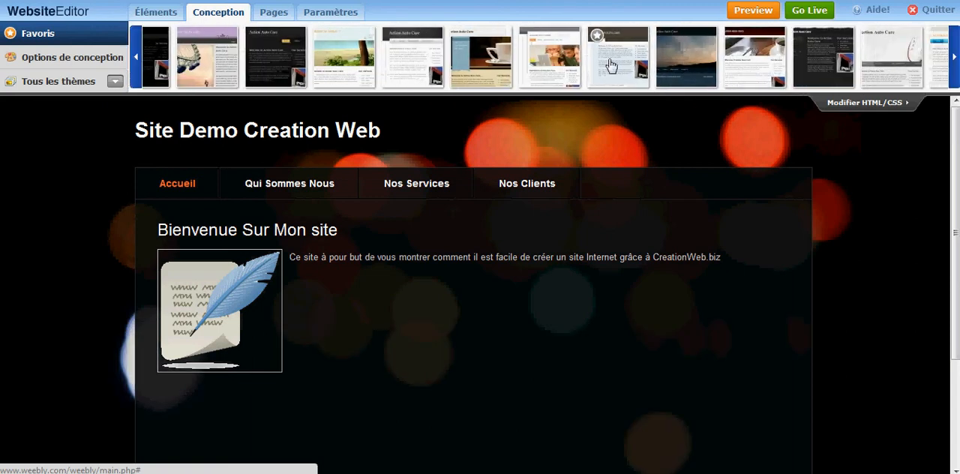
left_click(626, 70)
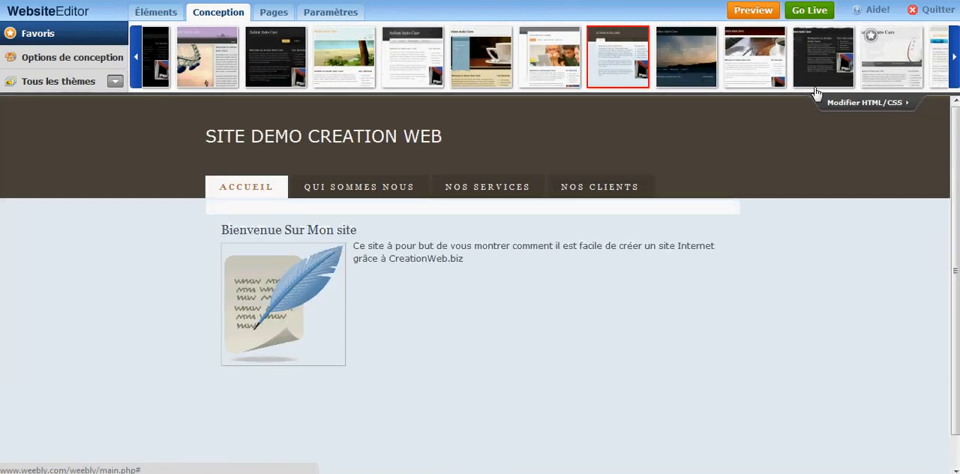
- Open the Qui Sommes Nous page and examine the elements offered in the Multimédia, Revenu and Plus categories, including Mise en page, Amusant, Divers and Forms
left_click(328, 194)
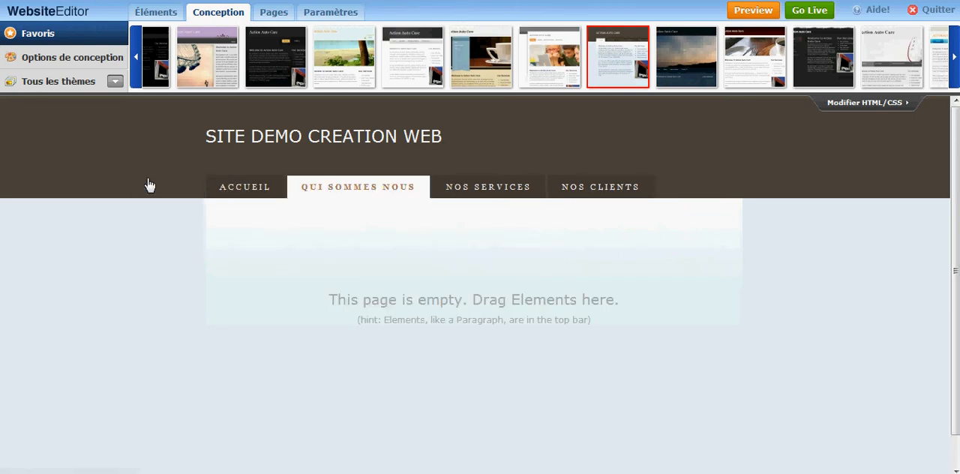
left_click(150, 13)
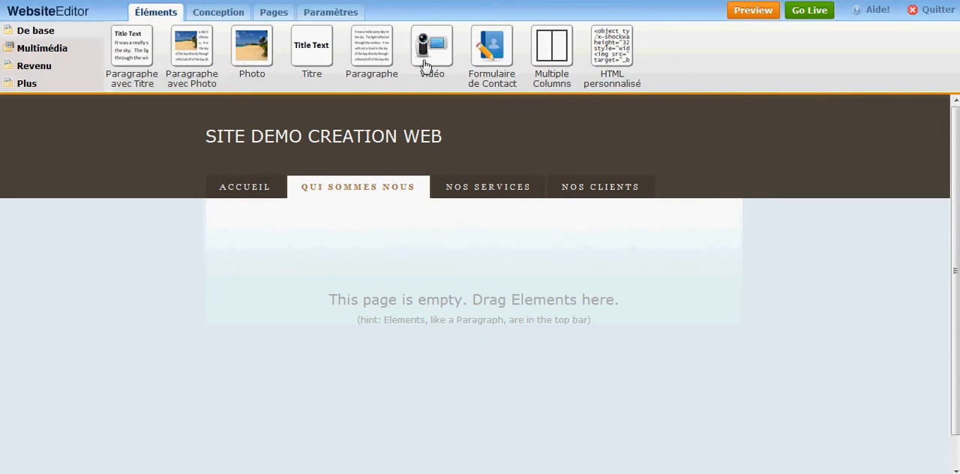
left_click(42, 48)
left_click(57, 32)
left_click(23, 50)
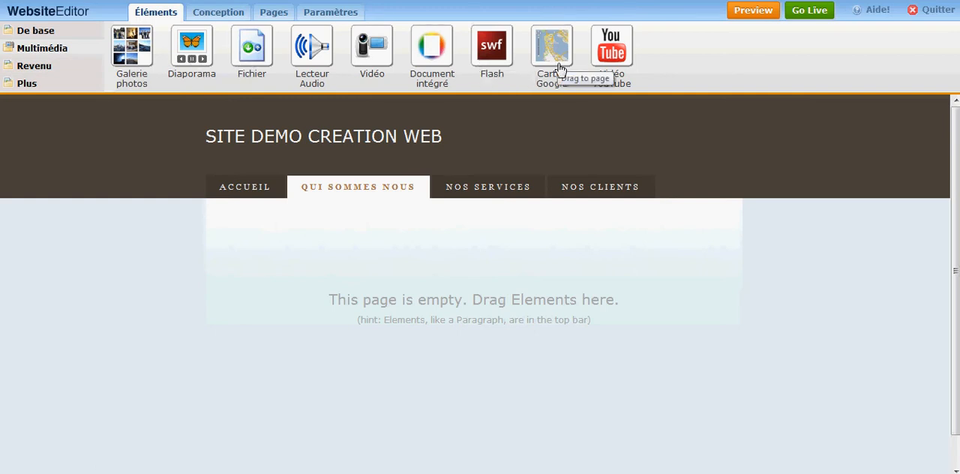
left_click(48, 71)
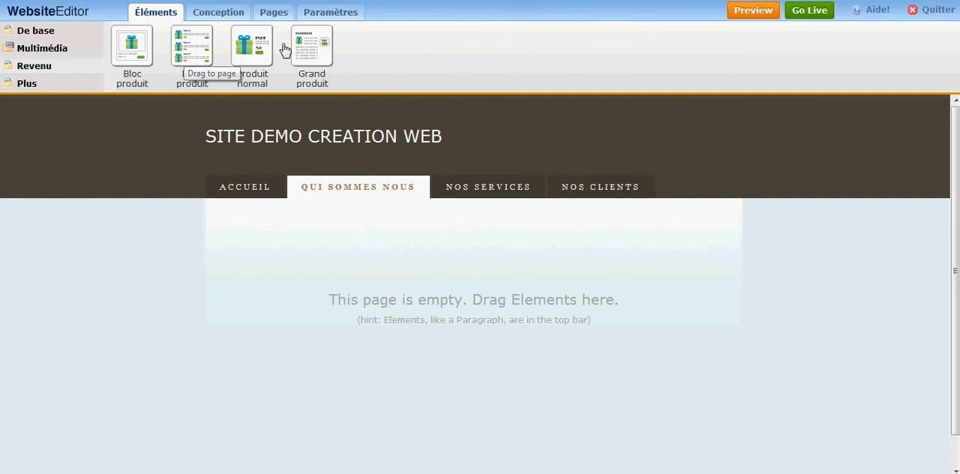
left_click(25, 84)
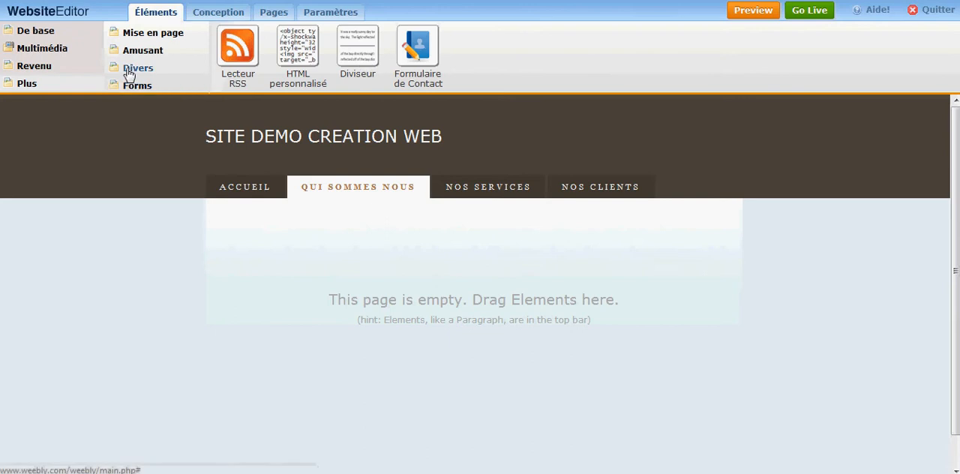
left_click(157, 36)
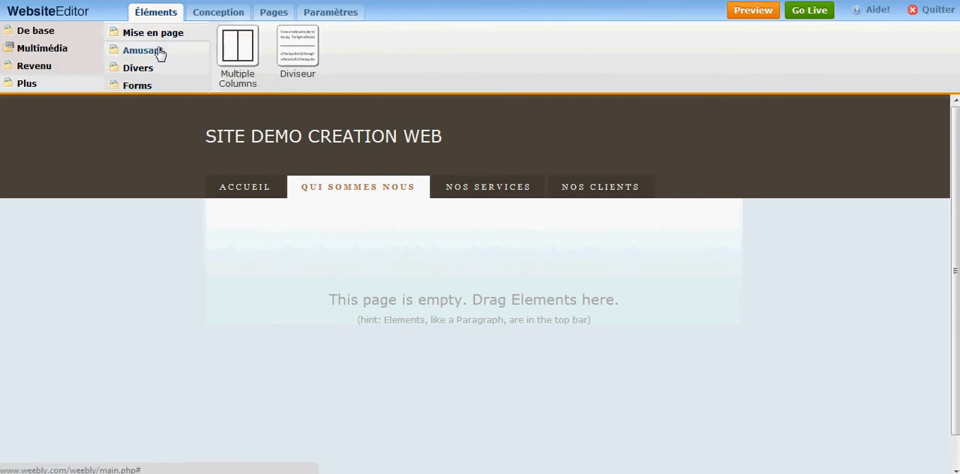
left_click(159, 57)
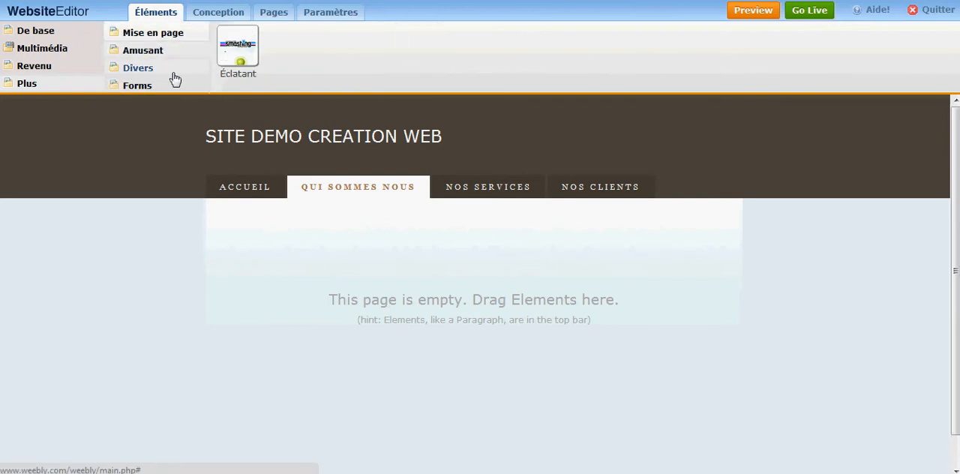
left_click(174, 77)
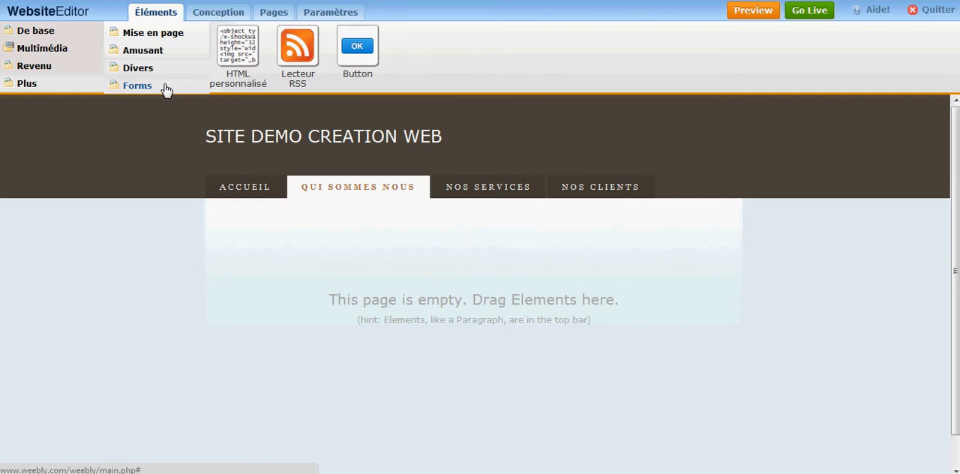
left_click(167, 88)
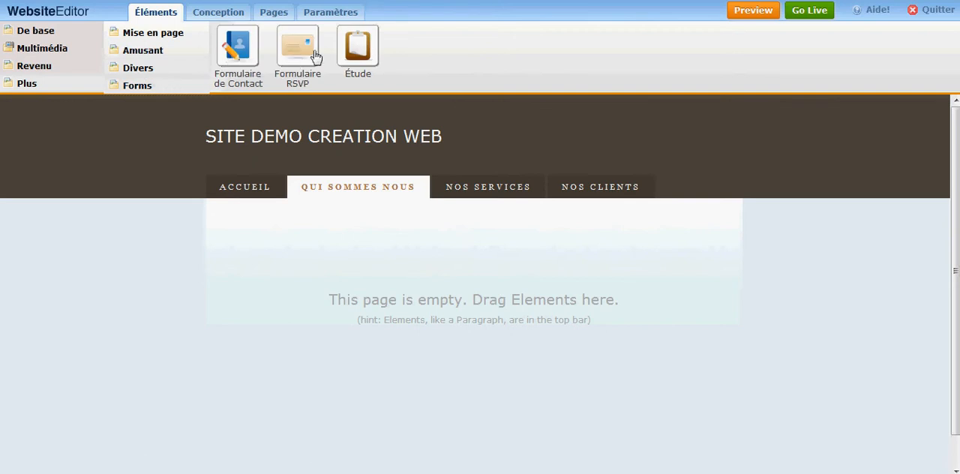
- Place a Multiple Columns element on the empty Qui Sommes Nous page and add a YouTube video to its left column
left_click(77, 35)
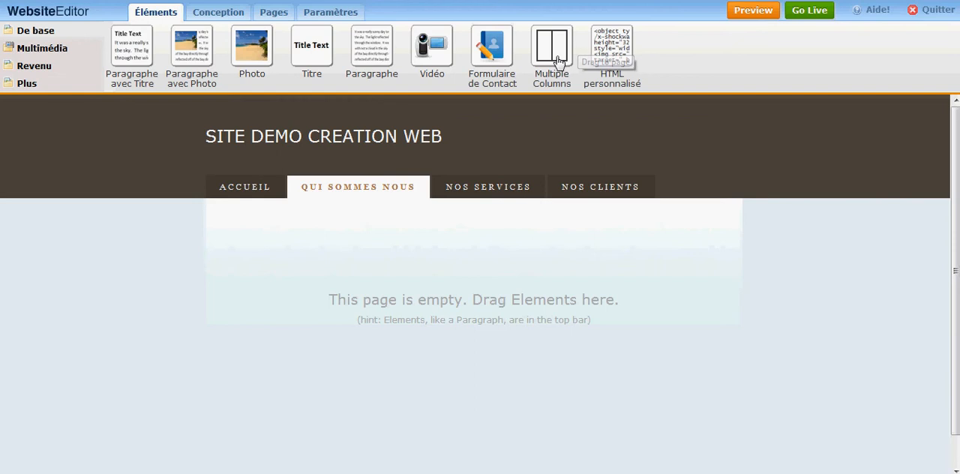
left_click_drag(556, 59, 344, 276)
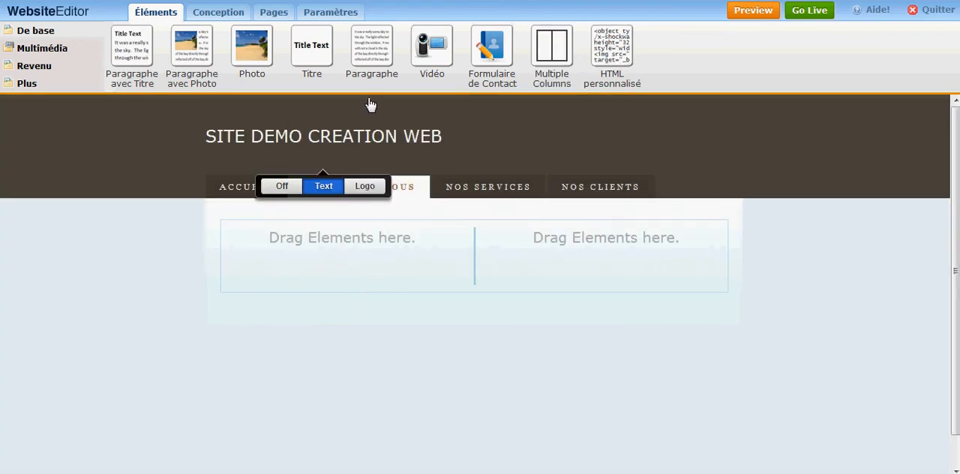
left_click(64, 51)
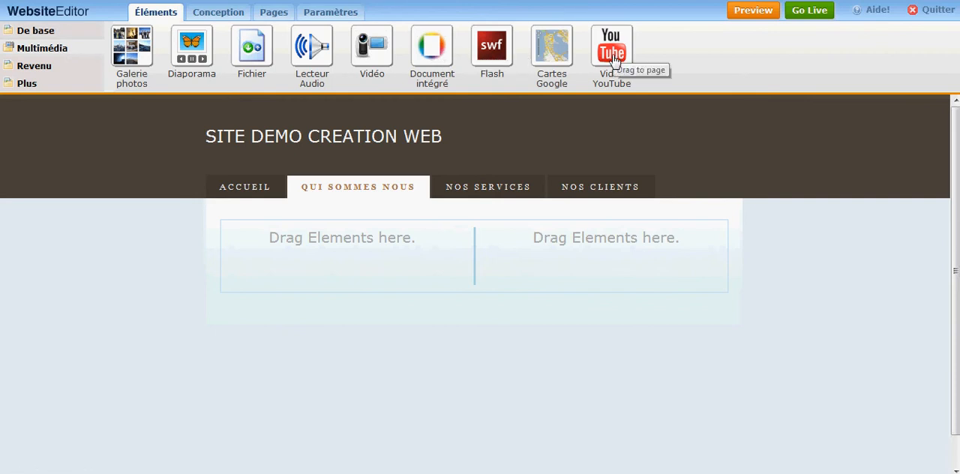
left_click_drag(606, 75, 337, 275)
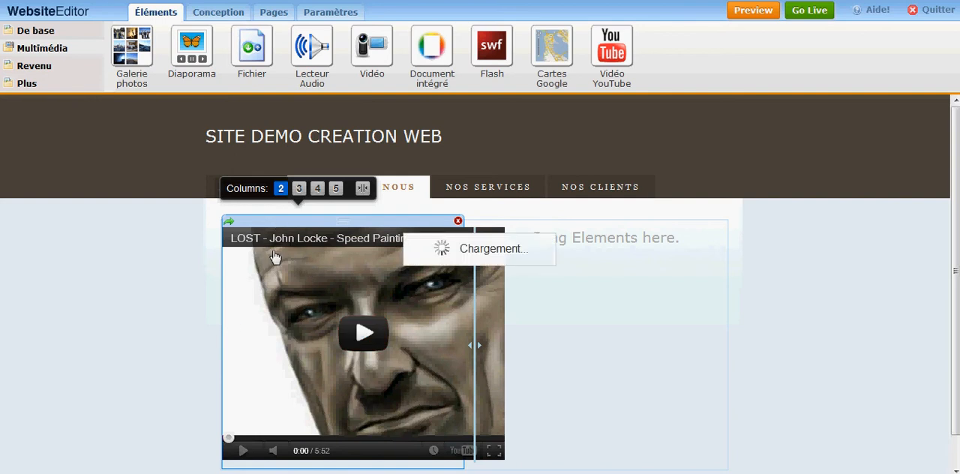
- Set the YouTube video's URL to the copied link and widen the left column to fit the player
left_click(446, 300)
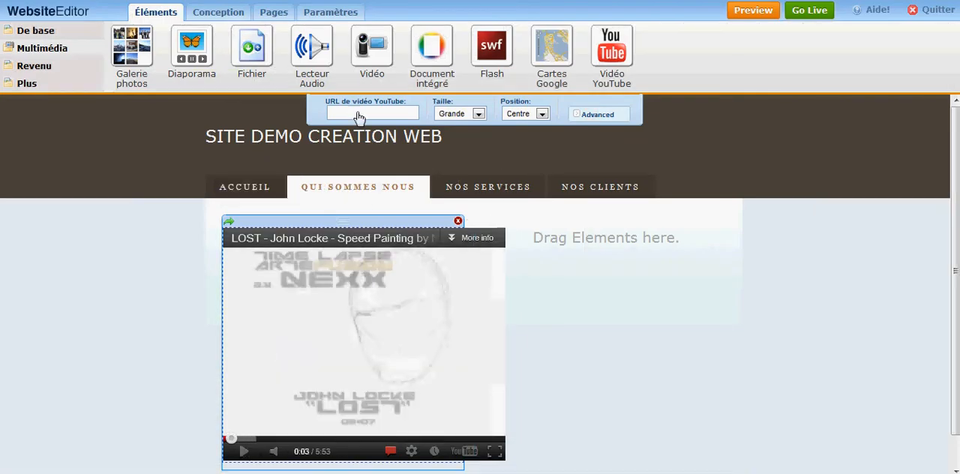
type("http://www.youtube.com/watch?v=nlXQR_5NaC4")
left_click(166, 290)
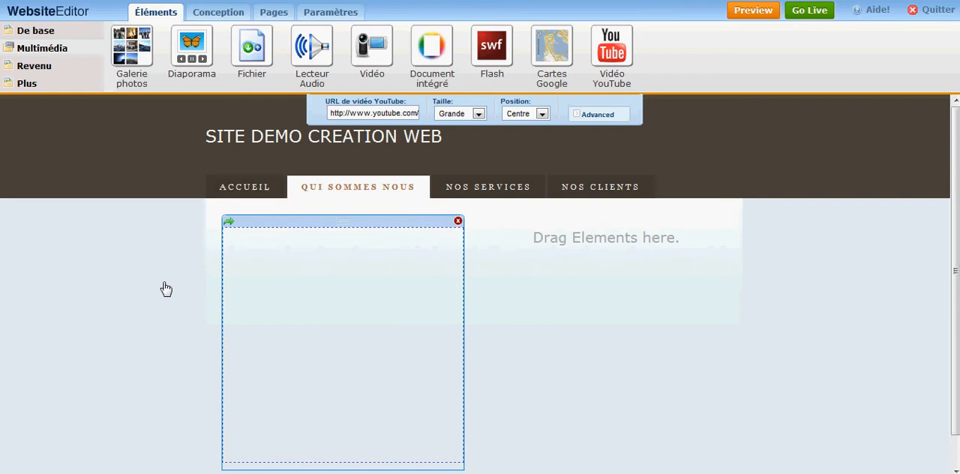
scroll(237, 294, "down", 1)
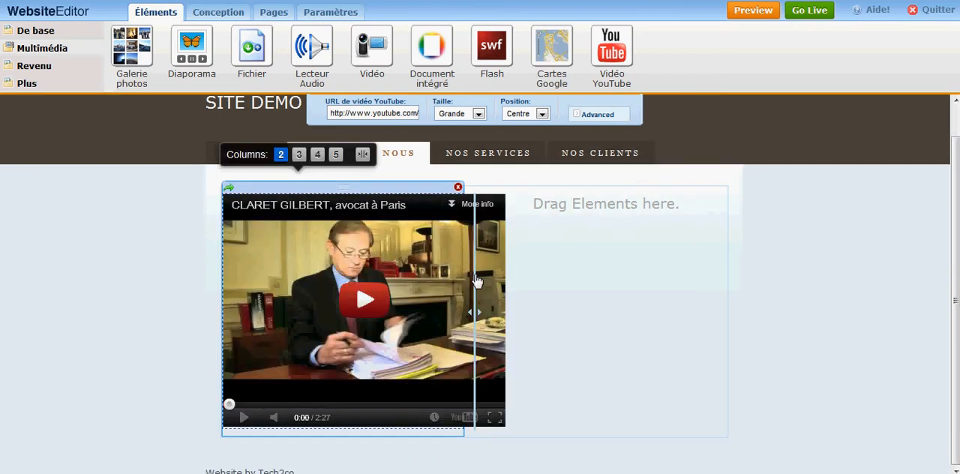
left_click_drag(476, 319, 509, 313)
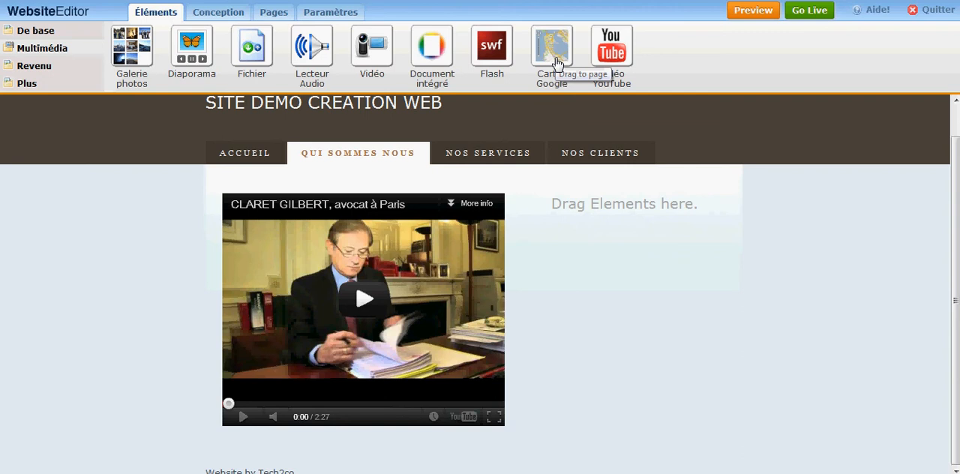
- Add a Google map to the empty right column beside the video and set its address to the office's street address
left_click_drag(553, 60, 595, 258)
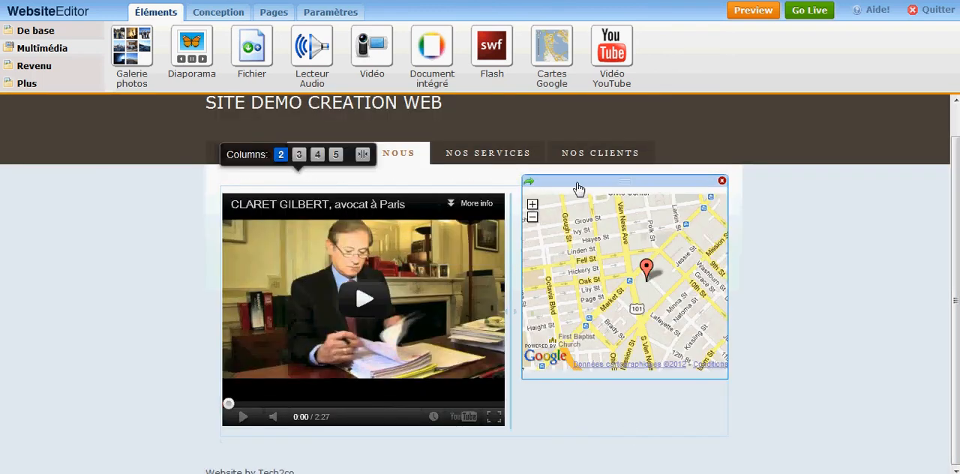
left_click(626, 188)
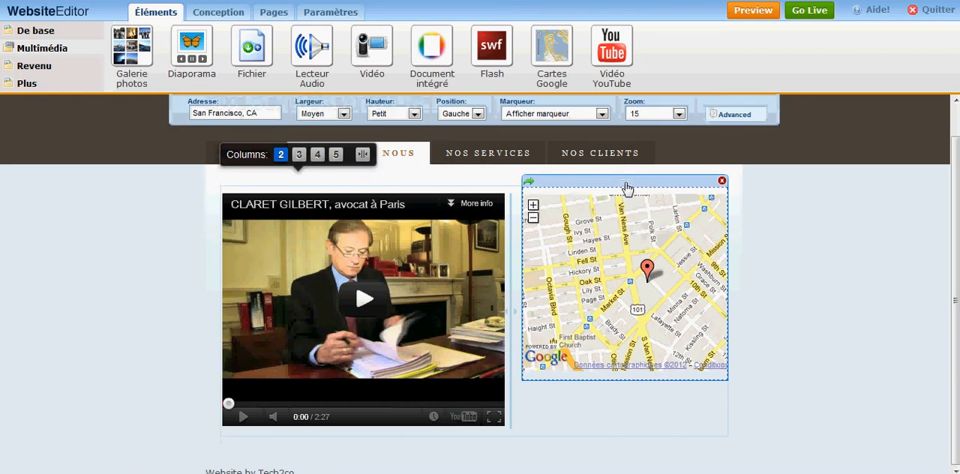
left_click_drag(258, 114, 168, 119)
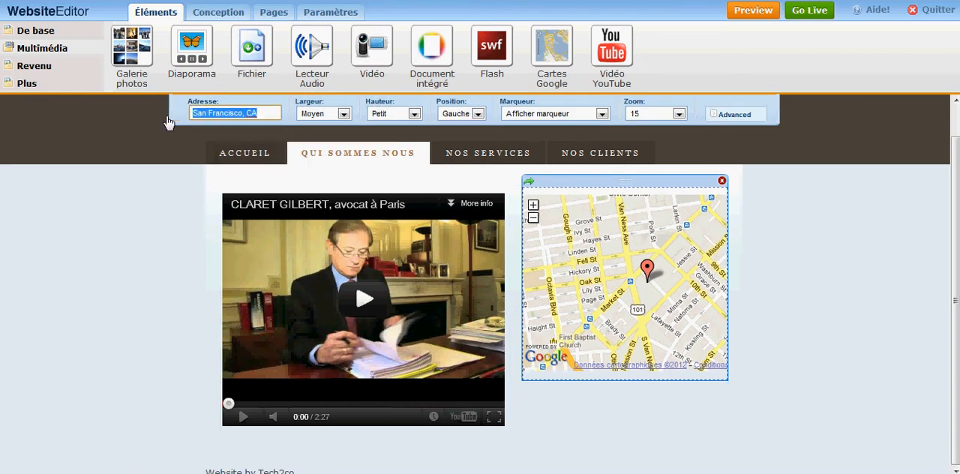
type("8 rue miromesnil")
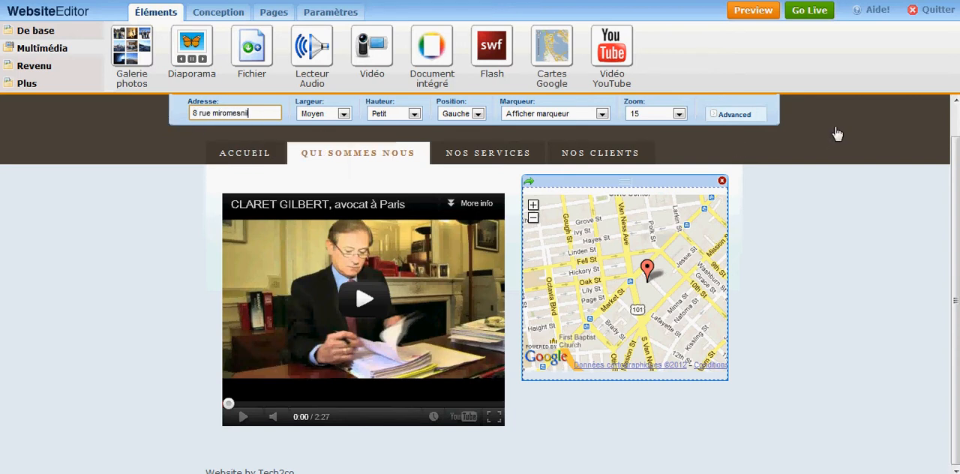
left_click(802, 270)
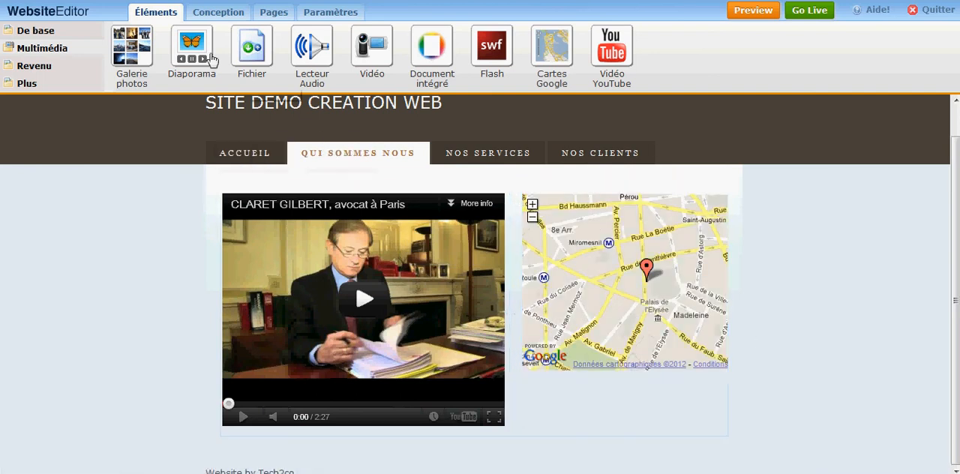
- Place a Titre element above the map in the right column and set its text to "Nous trouver"
left_click(52, 33)
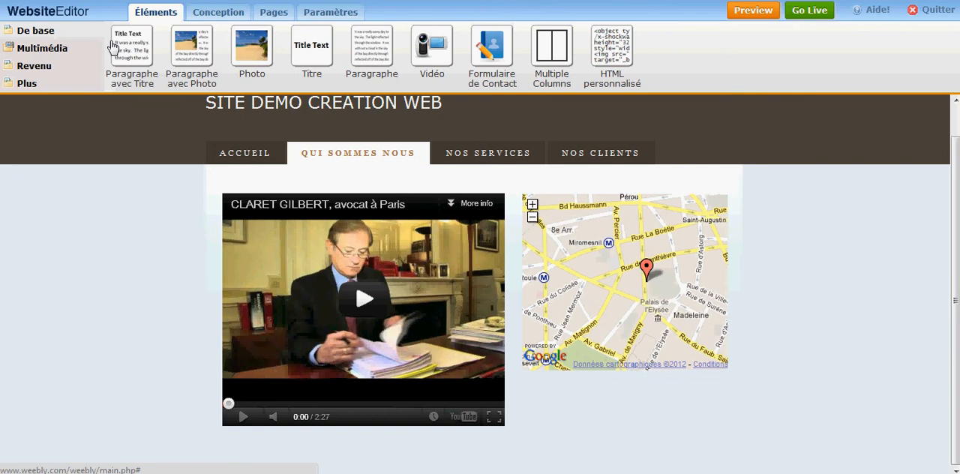
left_click_drag(315, 61, 583, 224)
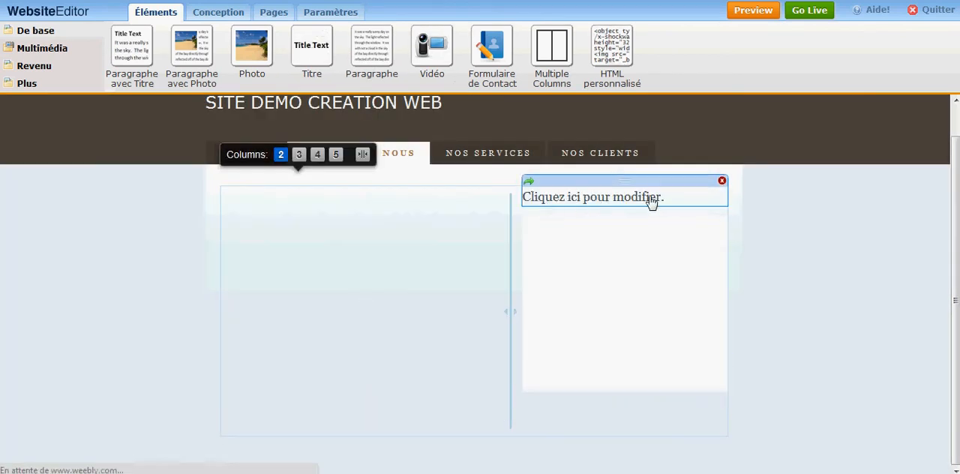
left_click_drag(667, 200, 518, 213)
type("Nous trouver")
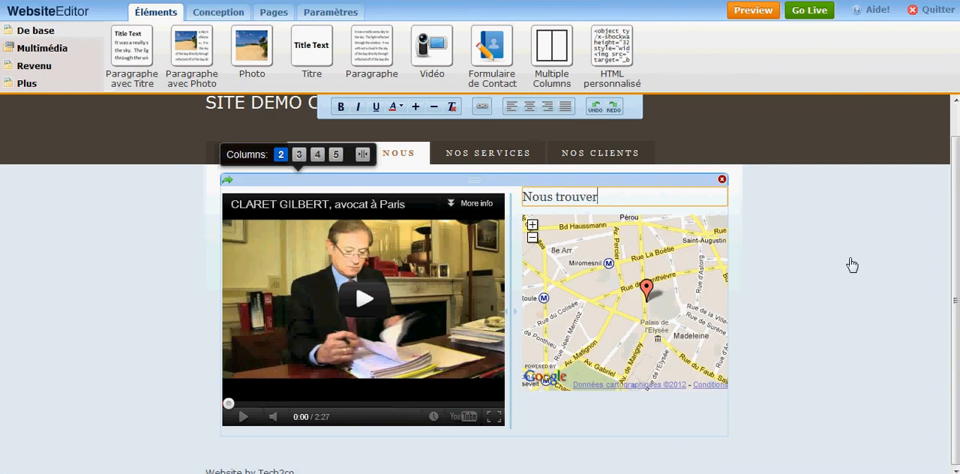
left_click(851, 264)
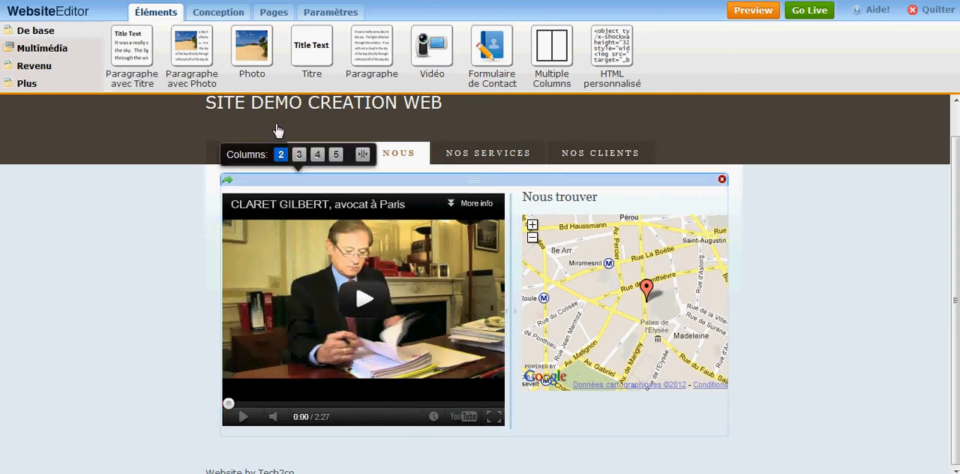
- Add a Formulaire de Contact element below the video and map columns and title it "Contactez-nous"
left_click_drag(486, 59, 398, 449)
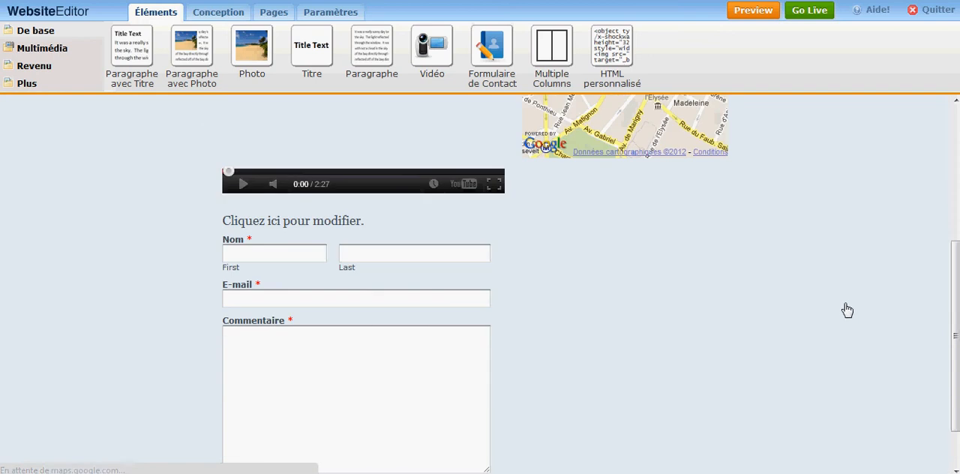
left_click(273, 165)
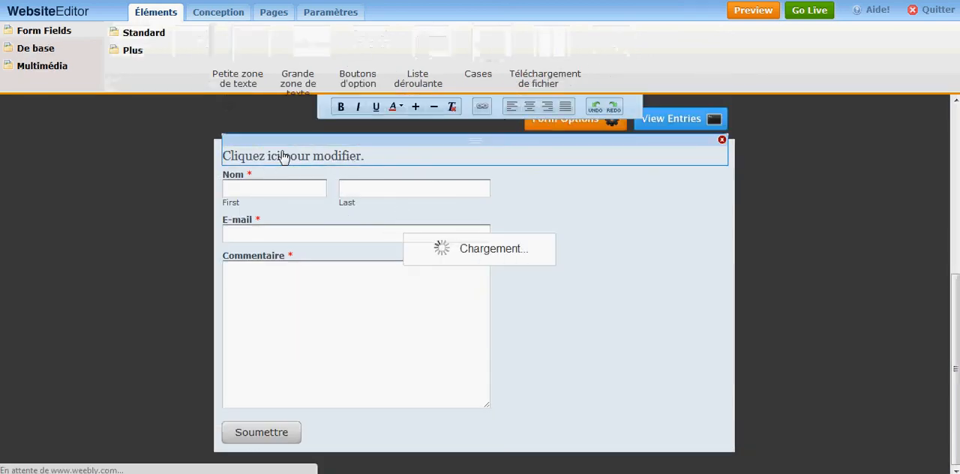
left_click(290, 165)
type("Con")
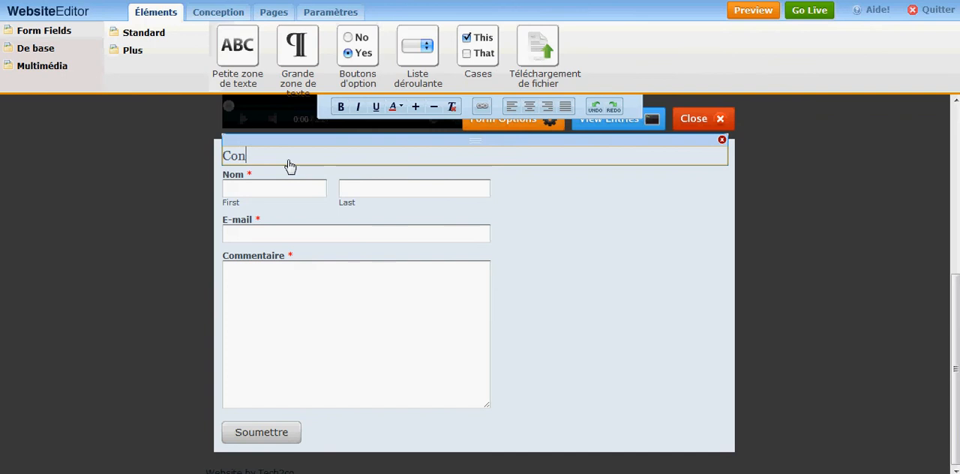
type("tactez-nous")
- Set both the width and the height of the contact form's Commentaire field to Petite
left_click(435, 301)
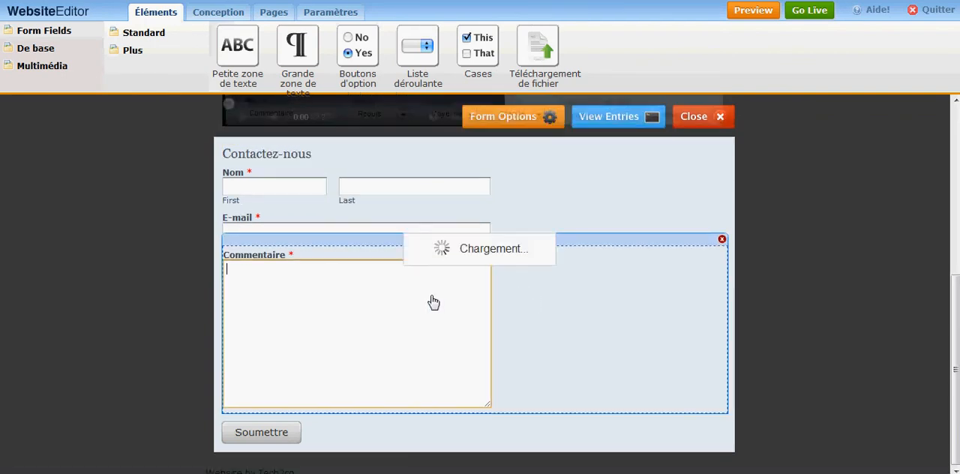
left_click(471, 114)
left_click(459, 126)
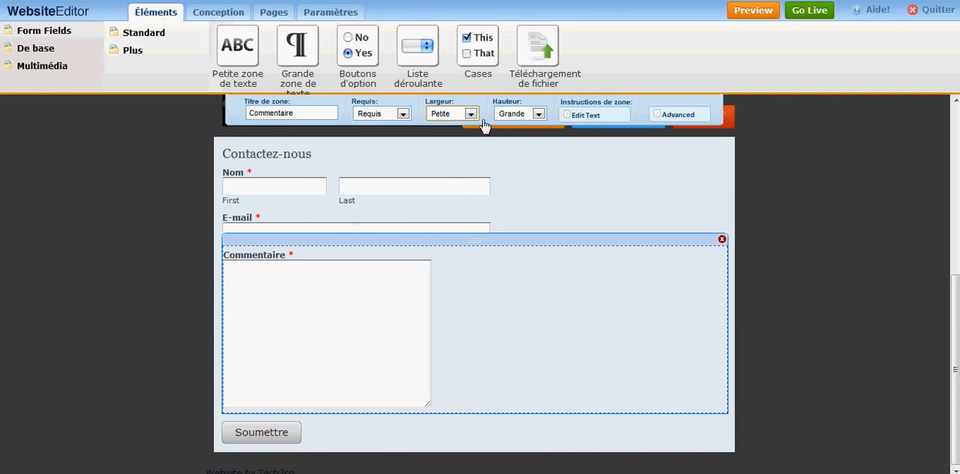
left_click(516, 114)
left_click(509, 127)
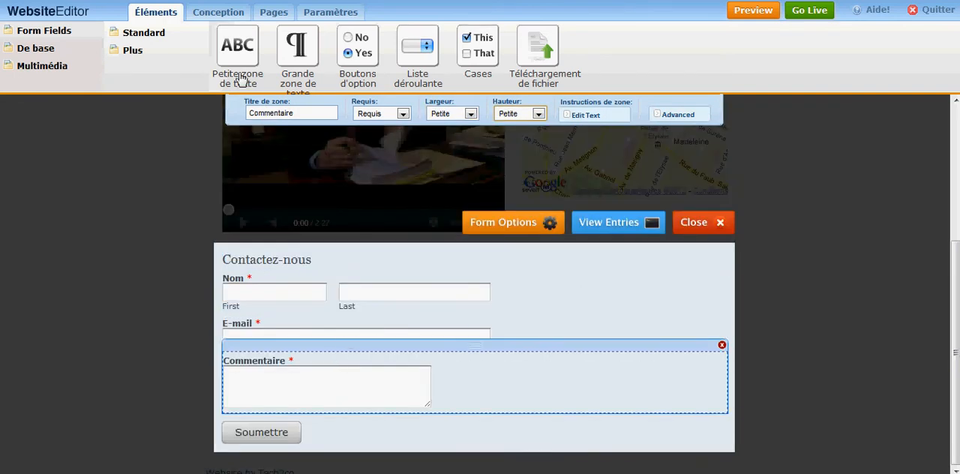
- Add a Petite zone de texte field titled "Profession" between Nom and E-mail, and finish editing the contact form
left_click_drag(240, 75, 277, 346)
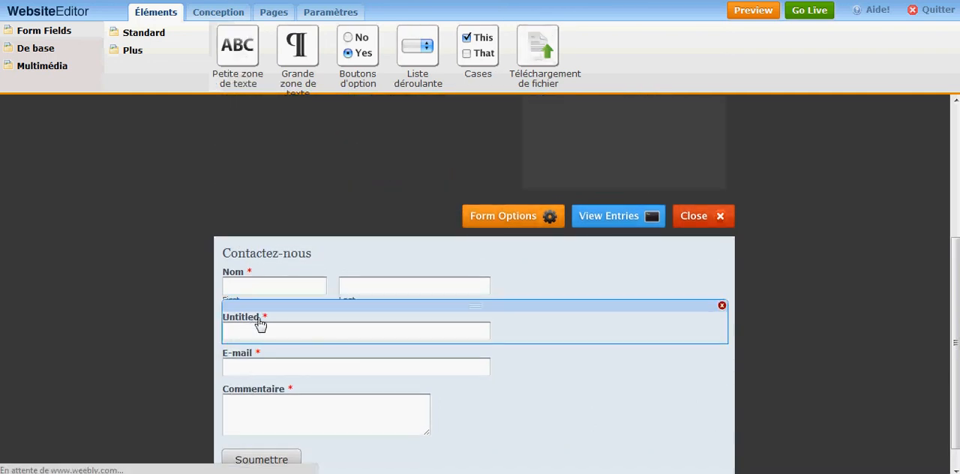
left_click(247, 326)
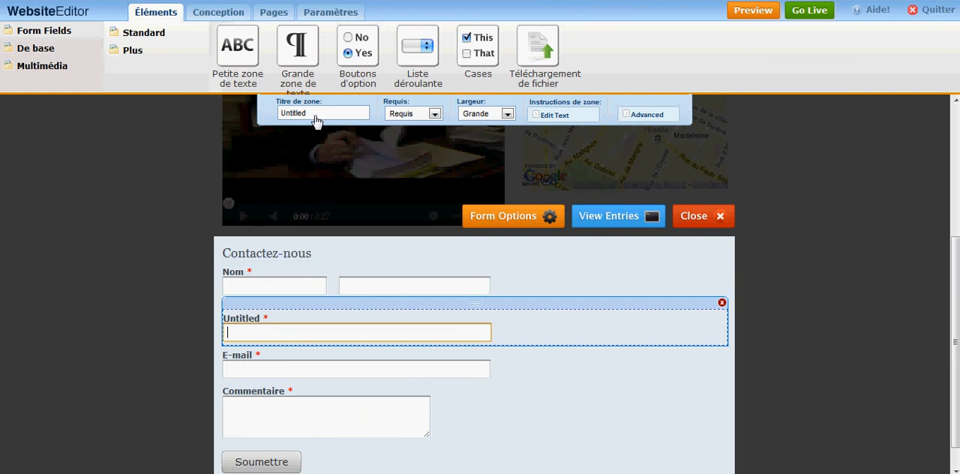
left_click_drag(311, 115, 272, 120)
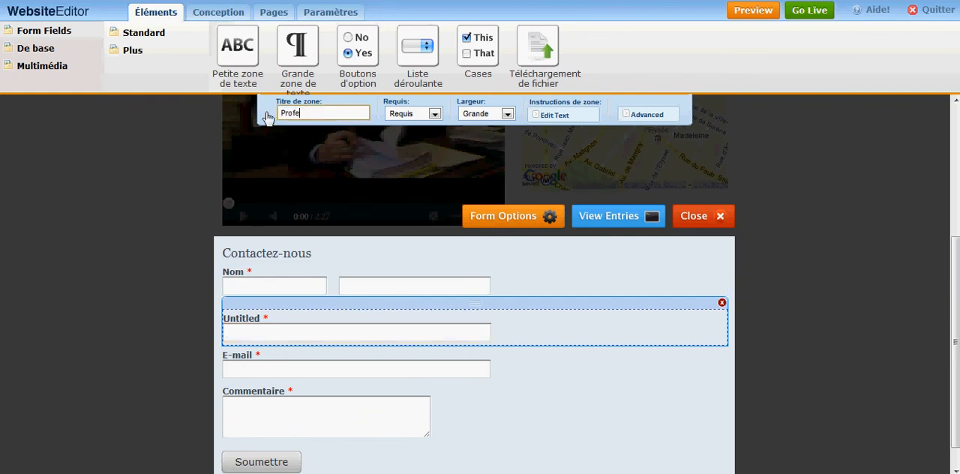
left_click(762, 309)
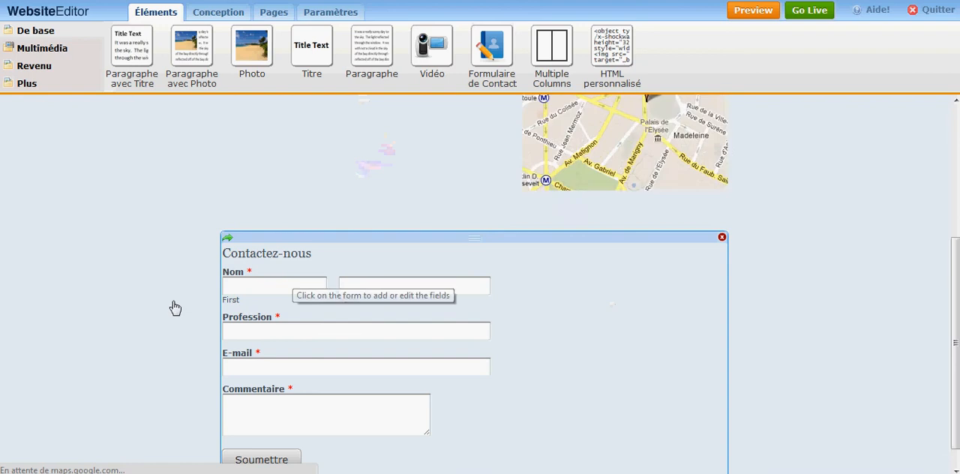
scroll(750, 334, "down", 1)
scroll(752, 338, "up", 5)
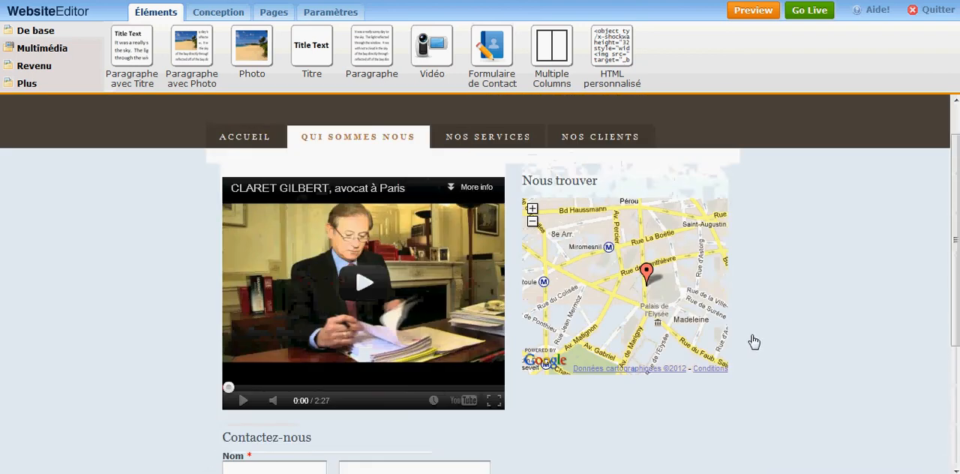
- Place a Paragraphe avec Titre element on the empty Nos Services page and set its title to "Consulting E-Commerce"
left_click(491, 144)
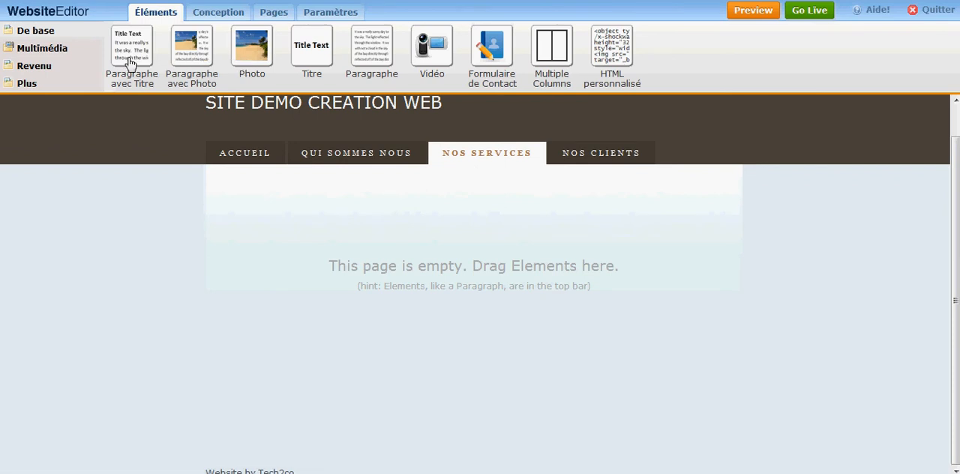
left_click_drag(129, 61, 268, 240)
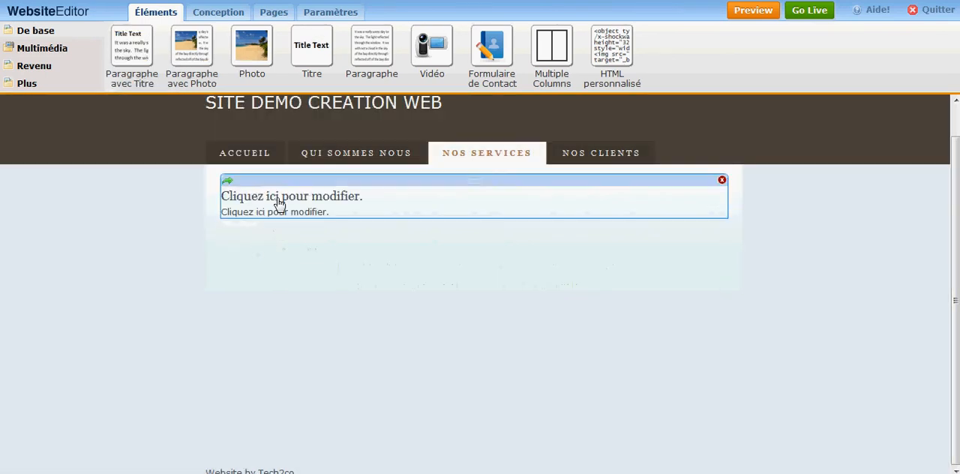
left_click(278, 201)
left_click_drag(384, 207, 223, 202)
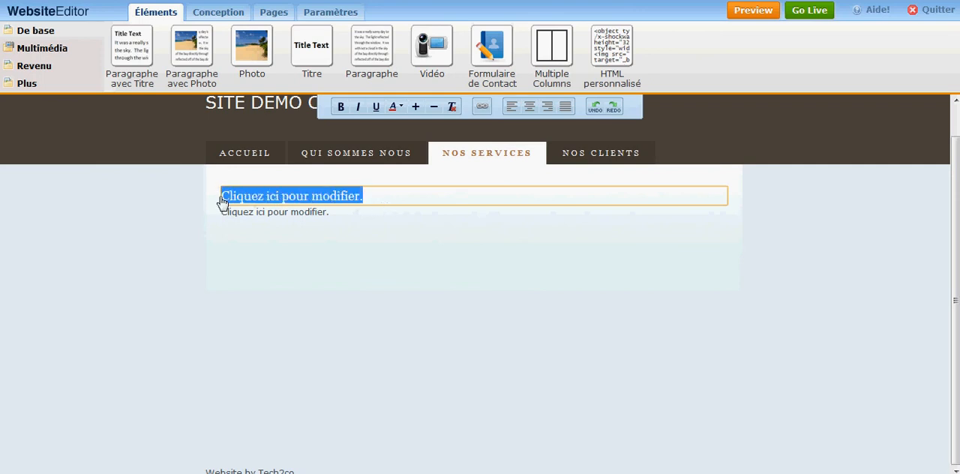
type("Consulting E-Commerce")
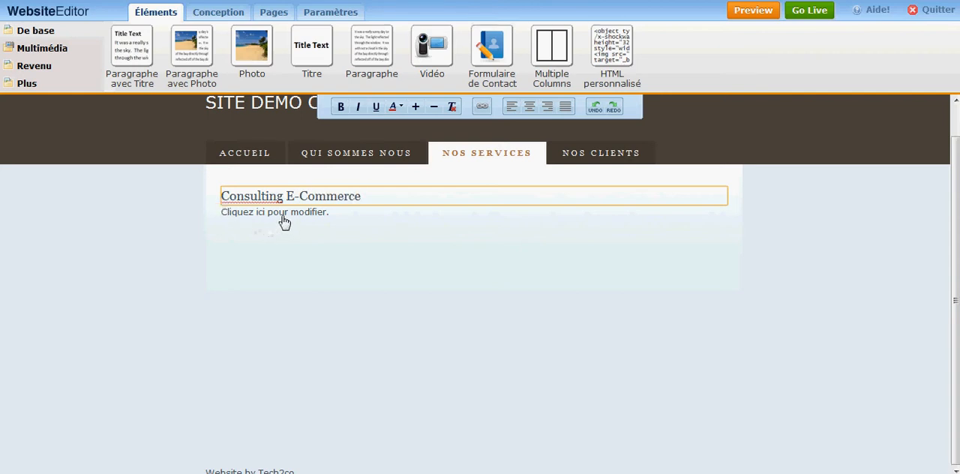
left_click(284, 221)
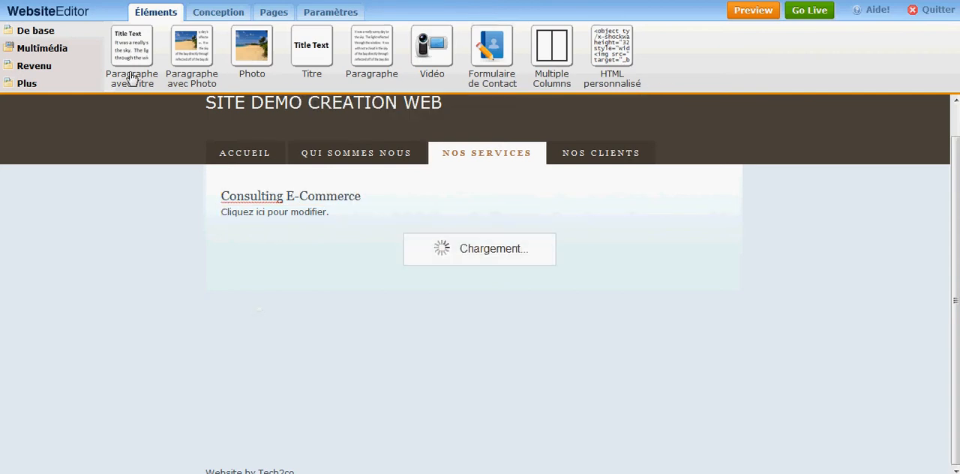
- Add a second Paragraphe avec Titre element below the first one and set its title to "Consulting Design"
left_click_drag(125, 59, 262, 268)
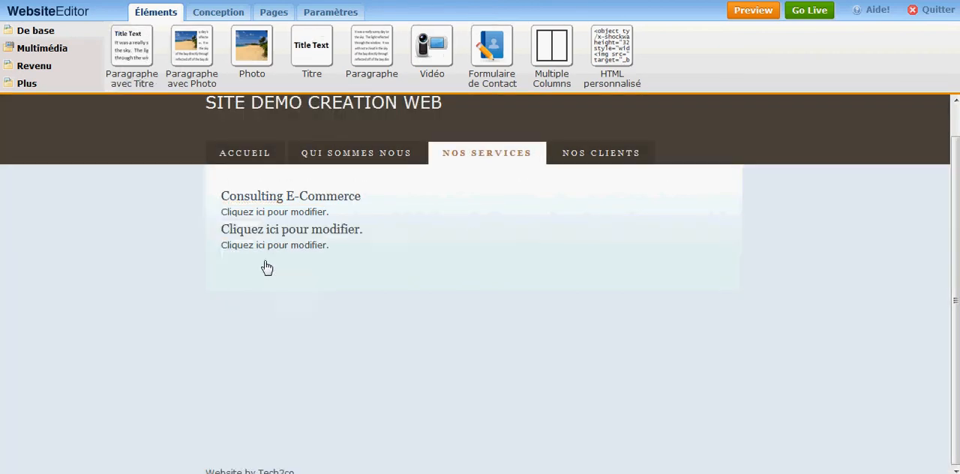
left_click(310, 229)
left_click_drag(375, 237, 204, 238)
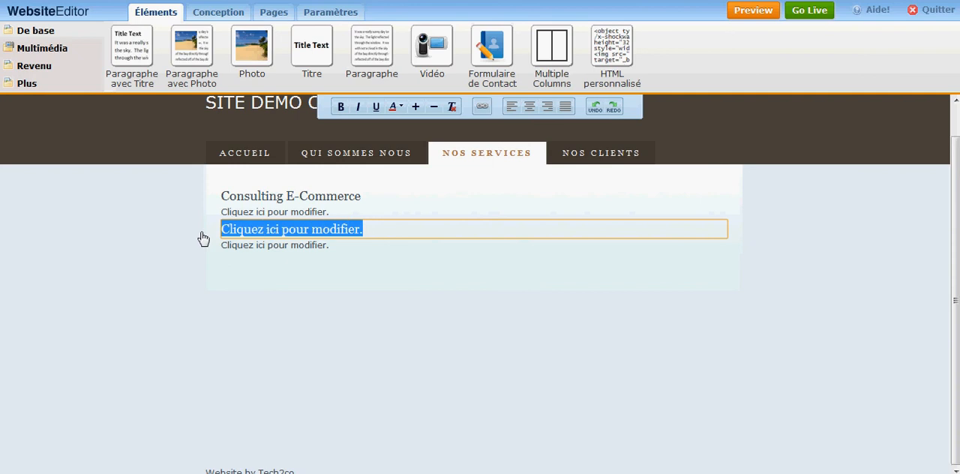
type("Consulting Design")
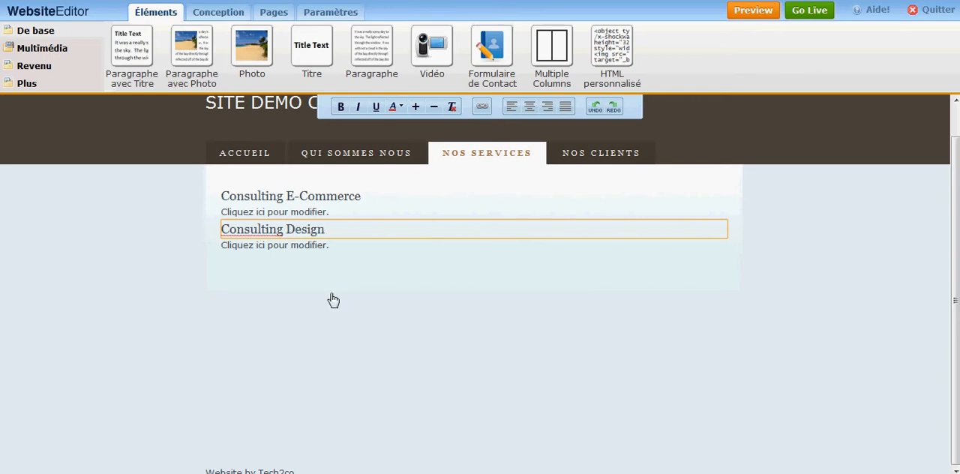
left_click(333, 300)
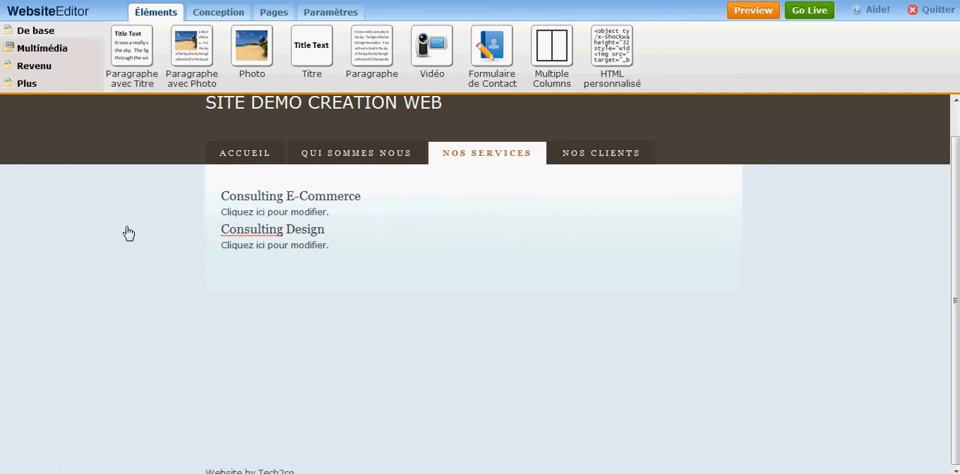
- Add a Petit produit element below the Consulting Design paragraph and name the product "Consultation Téléphonique 30 min"
left_click(38, 66)
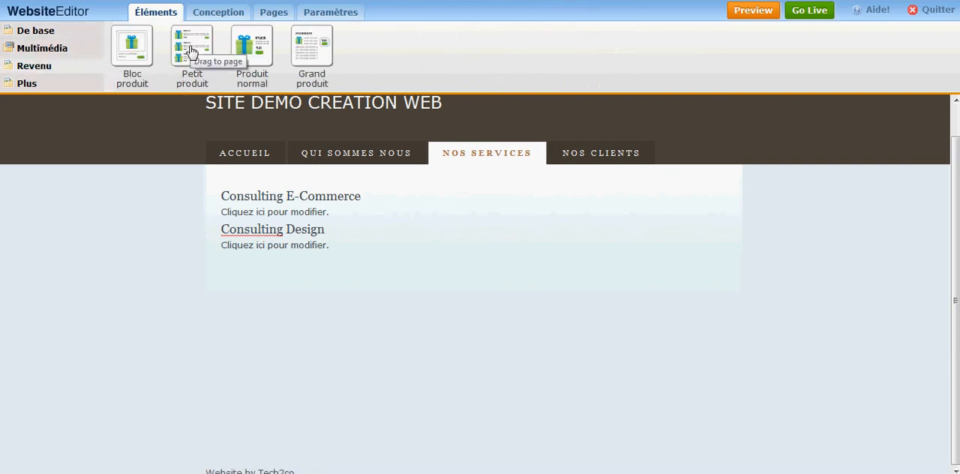
left_click_drag(192, 53, 264, 283)
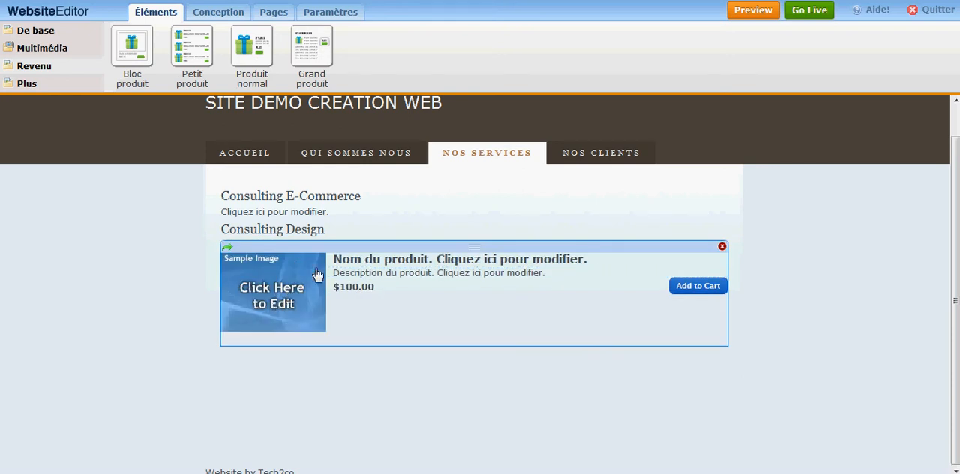
left_click(361, 261)
left_click_drag(573, 267, 293, 268)
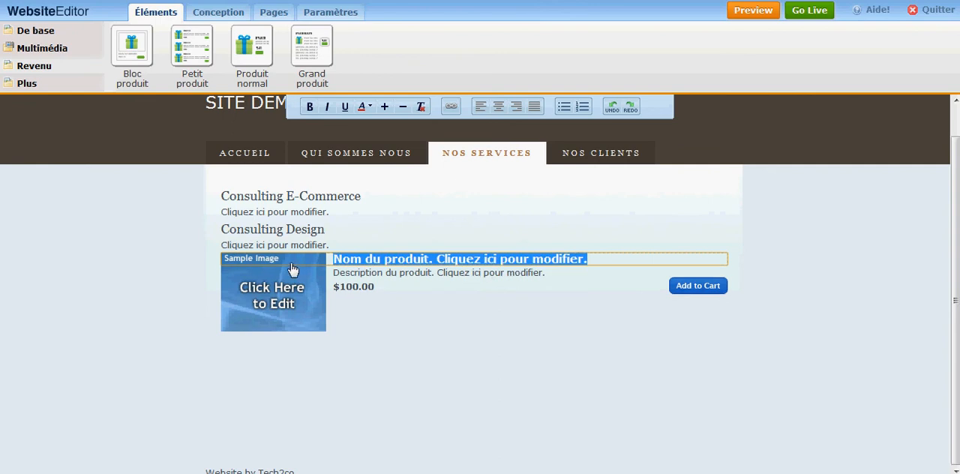
type("Consultation Téléphonique 30 min")
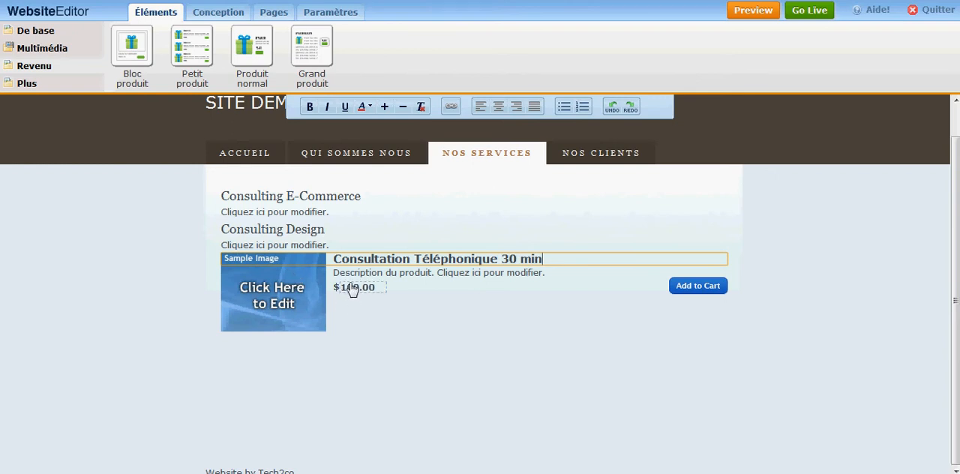
- Open the price of the telephone consultation product for editing
left_click(350, 288)
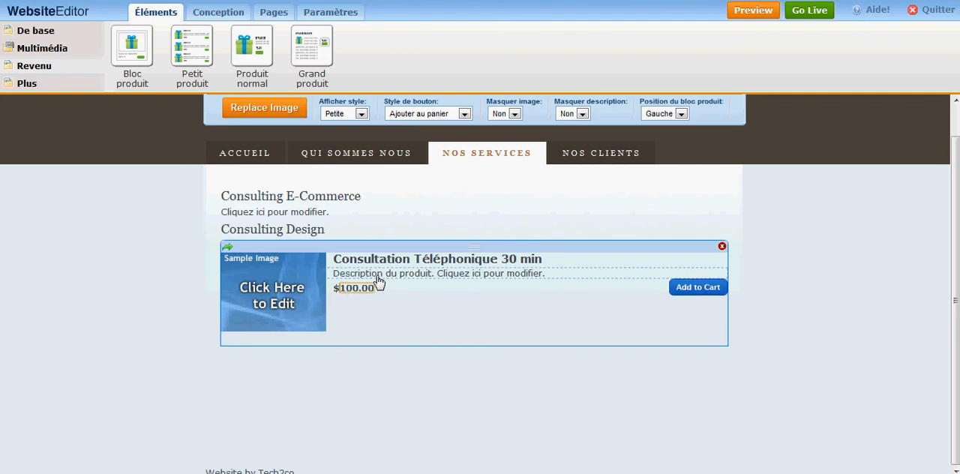
left_click(352, 290)
left_click(406, 297)
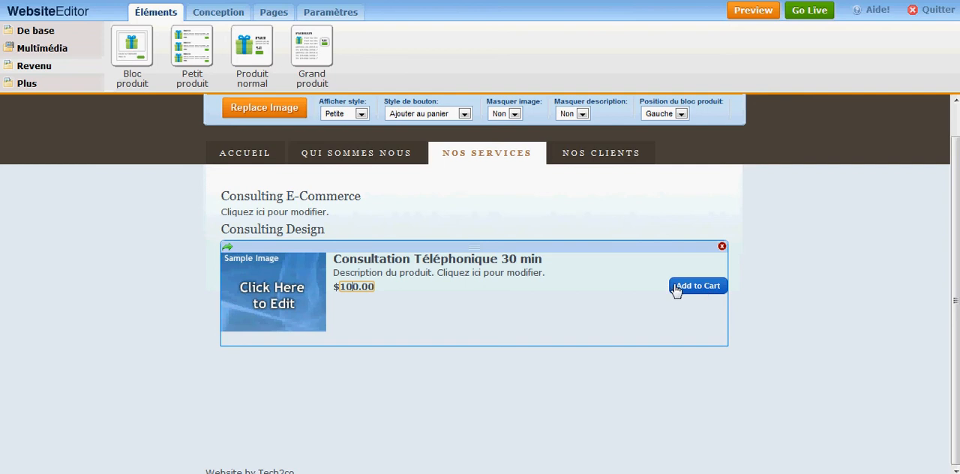
- Replace the telephone consultation product's sample image with the Forum-Droit-Gratuit-2 picture
left_click(291, 276)
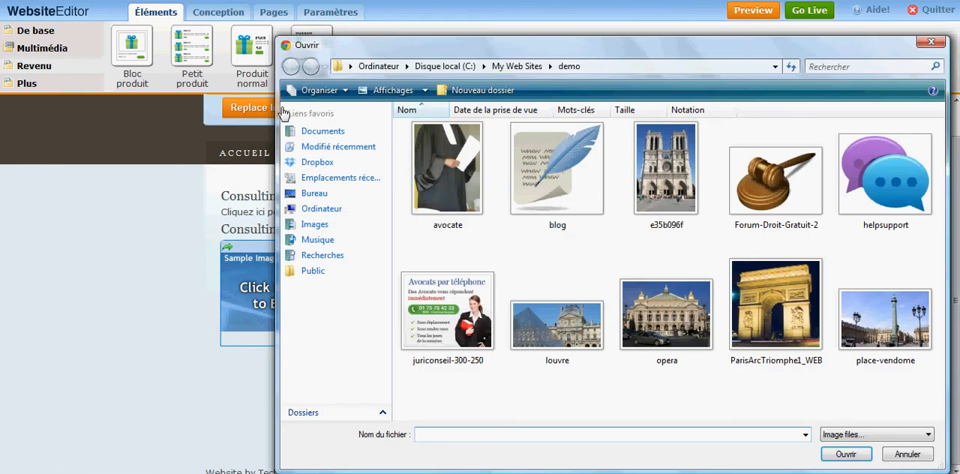
left_click(801, 186)
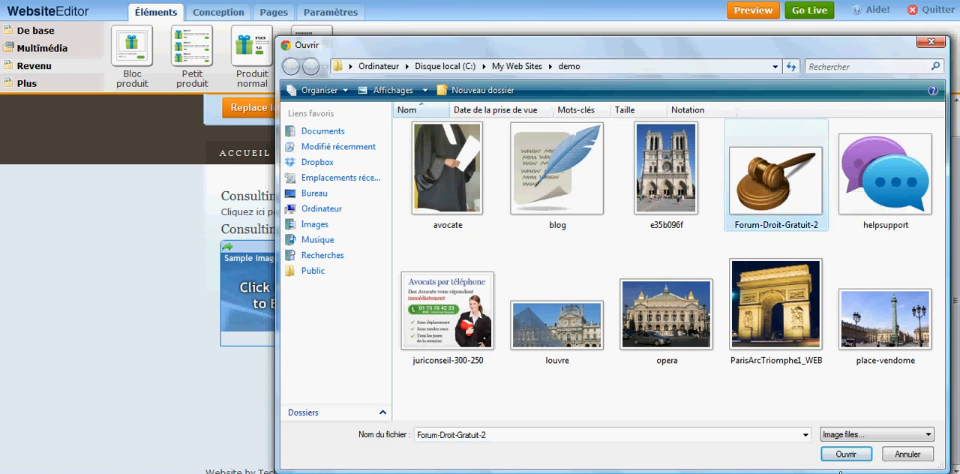
left_click(845, 455)
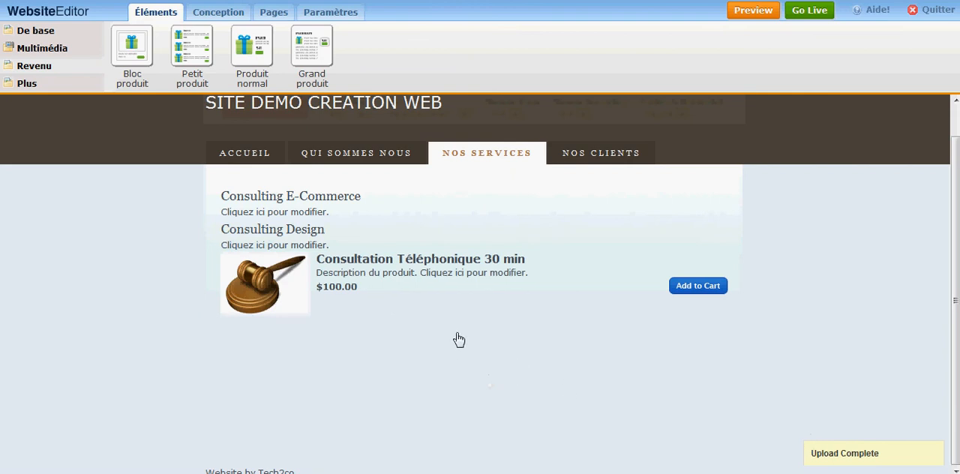
- Add a Galerie photos element to the empty Nos Clients page
left_click(599, 159)
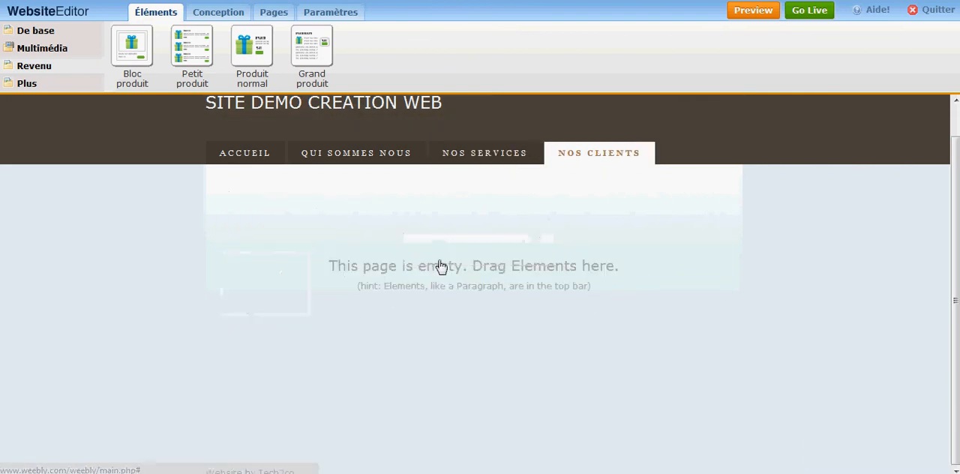
left_click(57, 48)
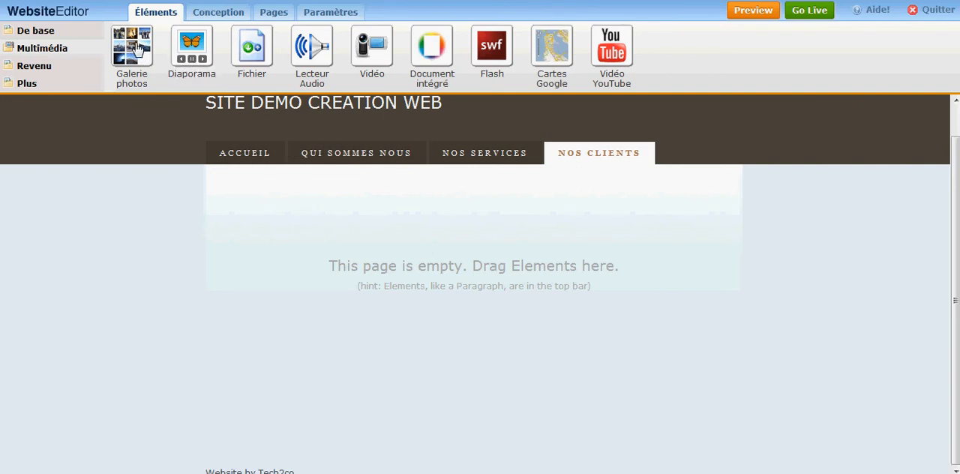
left_click_drag(134, 47, 343, 250)
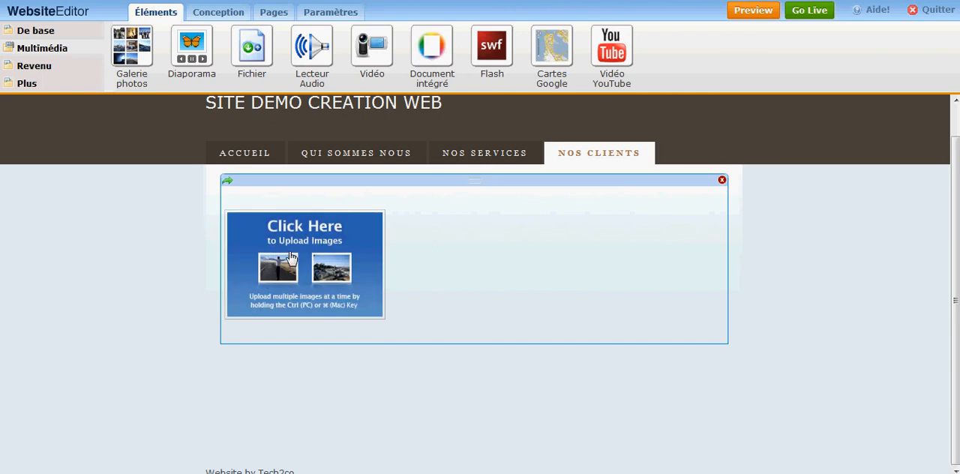
- Upload the louvre, opera, ParisArcTriomphe1_WEB and place-vendome images together into the photo gallery
left_click(291, 257)
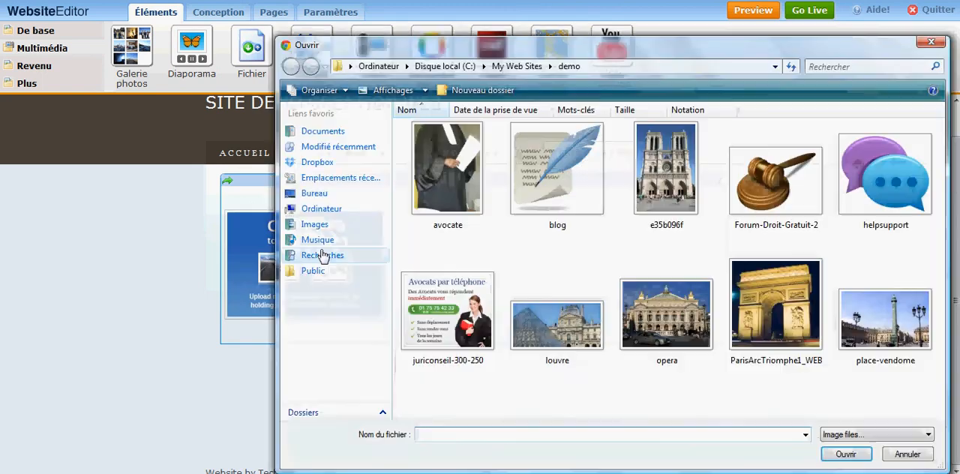
left_click(558, 326)
left_click(663, 319, "ctrl")
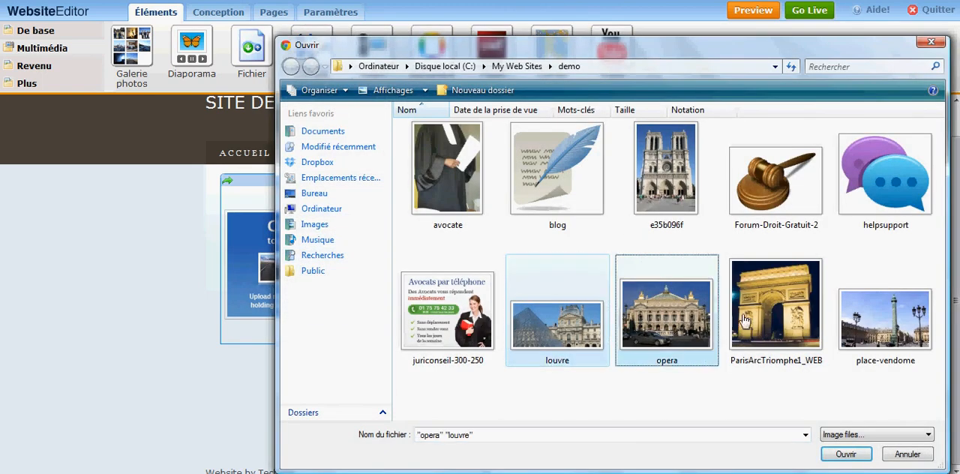
left_click(781, 321, "ctrl")
left_click(862, 321, "ctrl")
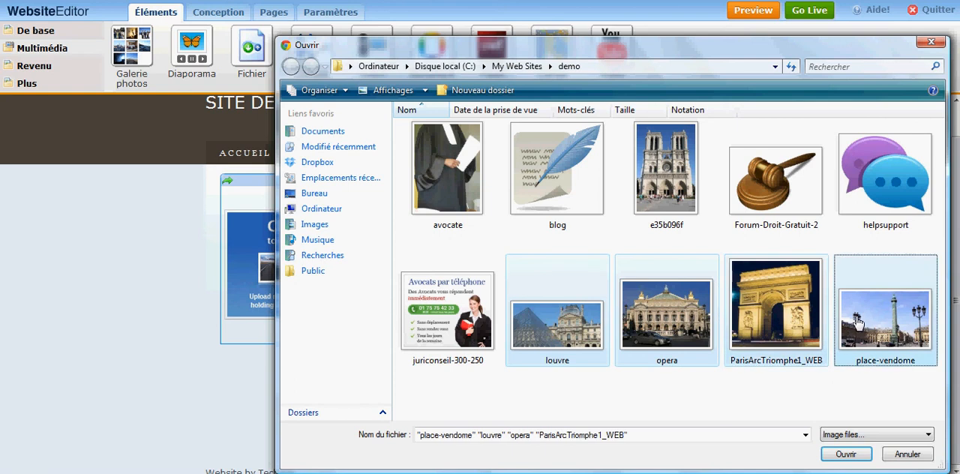
left_click(845, 455)
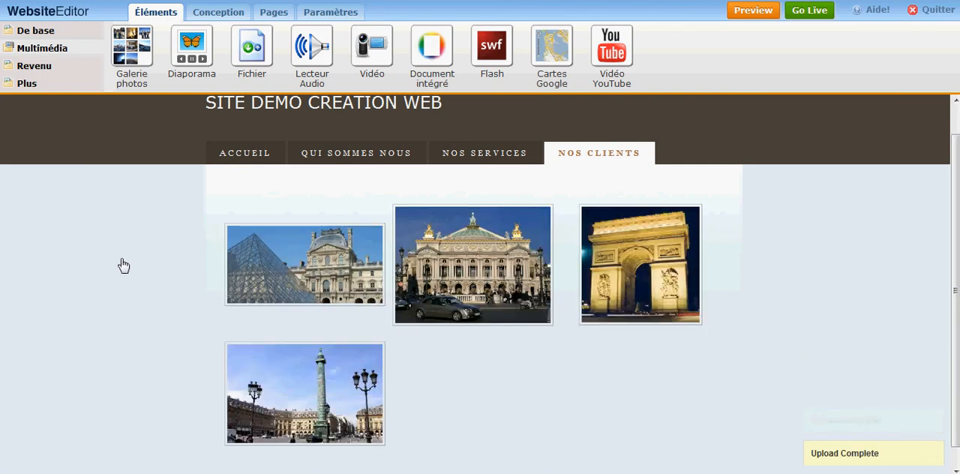
- Set the photo gallery's border to Étroite and its layout to 4 columns, keeping the cropping at Aucune
scroll(124, 260, "down", 1)
left_click(492, 233)
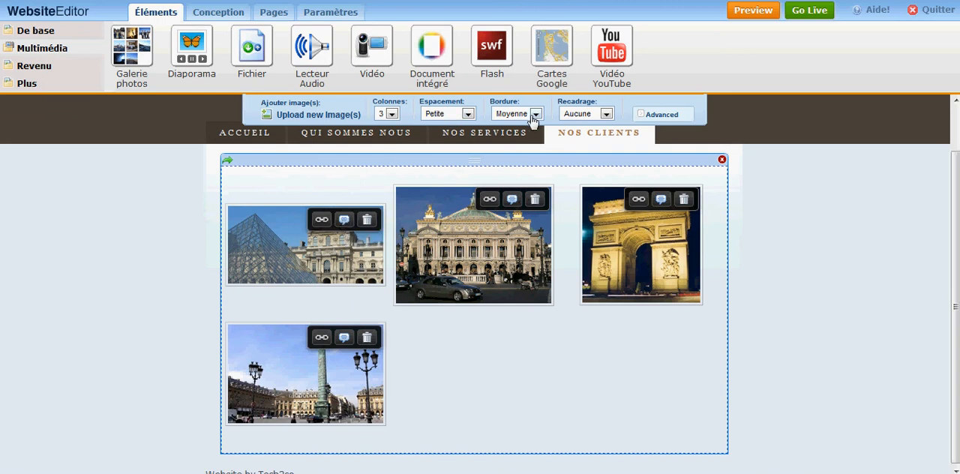
left_click(605, 114)
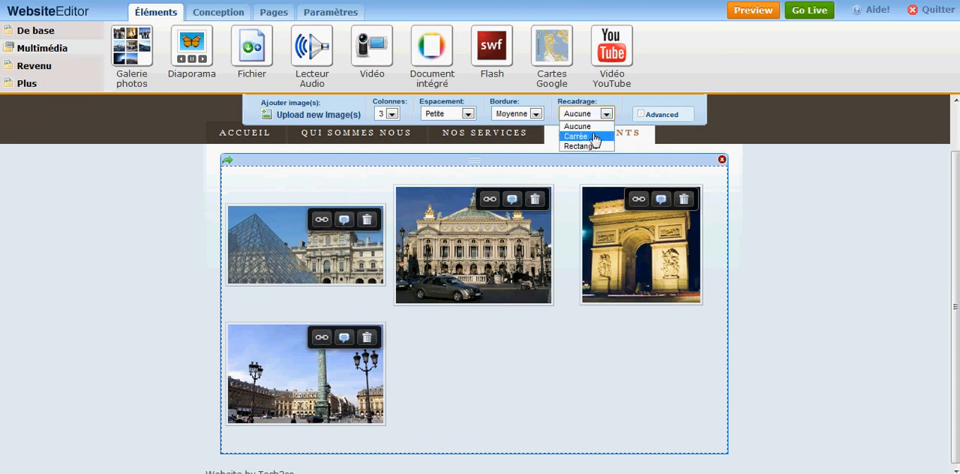
left_click(578, 127)
left_click(535, 114)
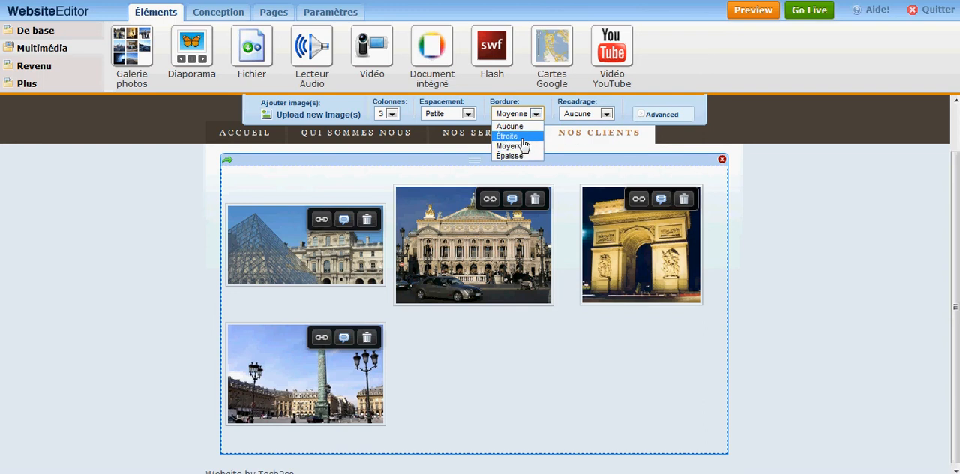
left_click(509, 136)
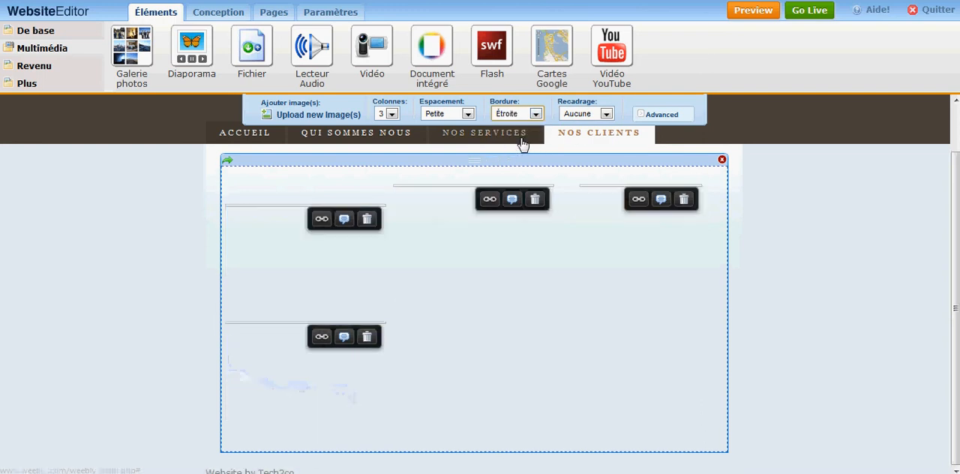
left_click(391, 114)
left_click(389, 153)
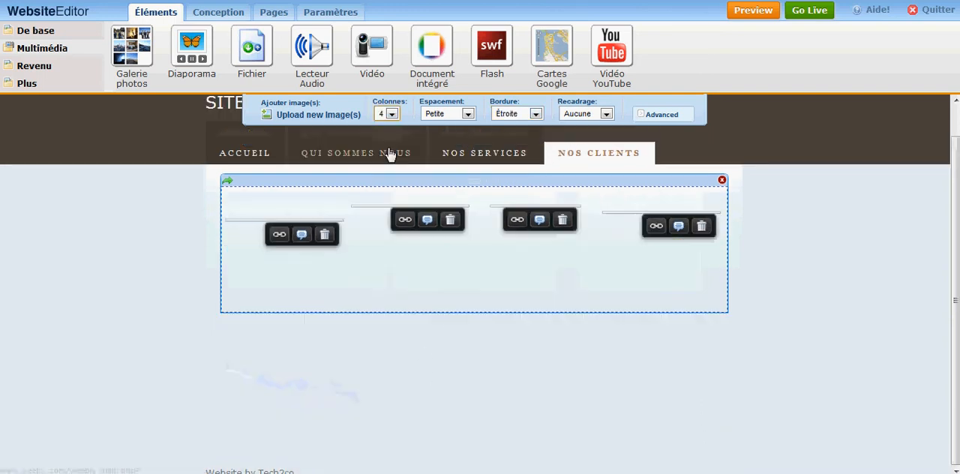
left_click(628, 369)
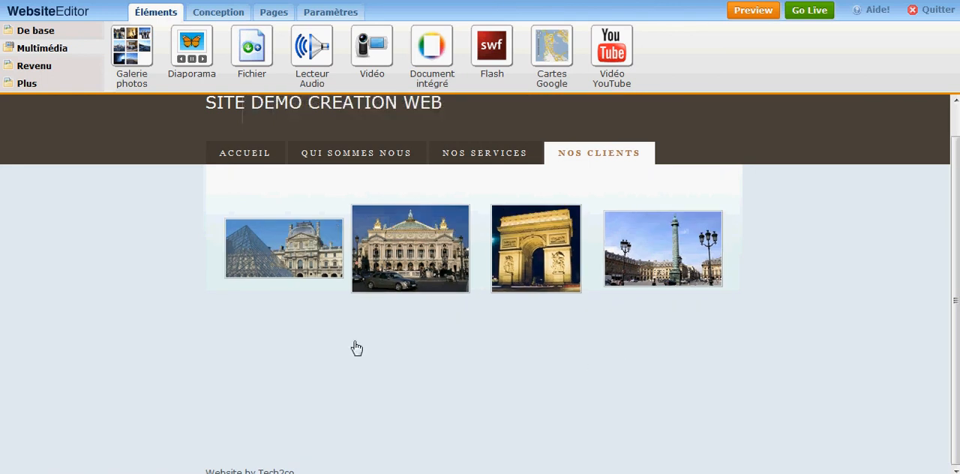
- Add a Simple Slideshow Diaporama above the gallery and upload e35b096f, louvre, opera, ParisArcTriomphe1_WEB and place-vendome to it
left_click_drag(199, 58, 396, 199)
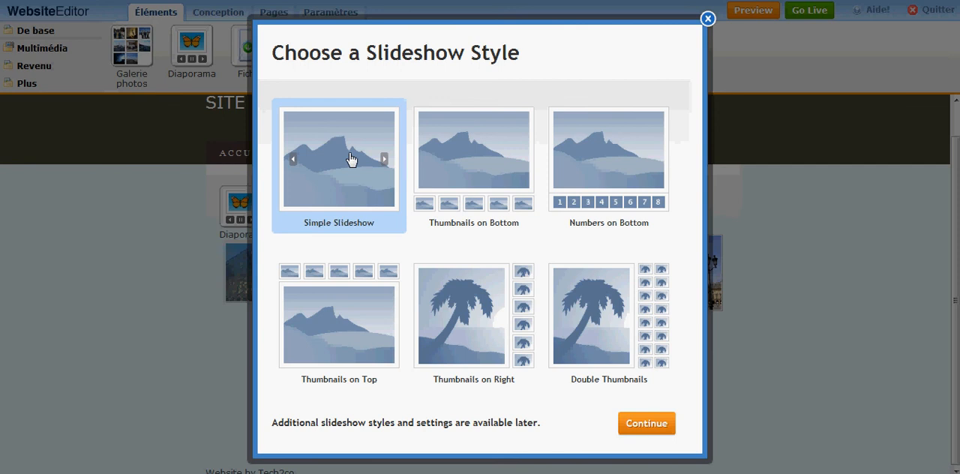
left_click(658, 425)
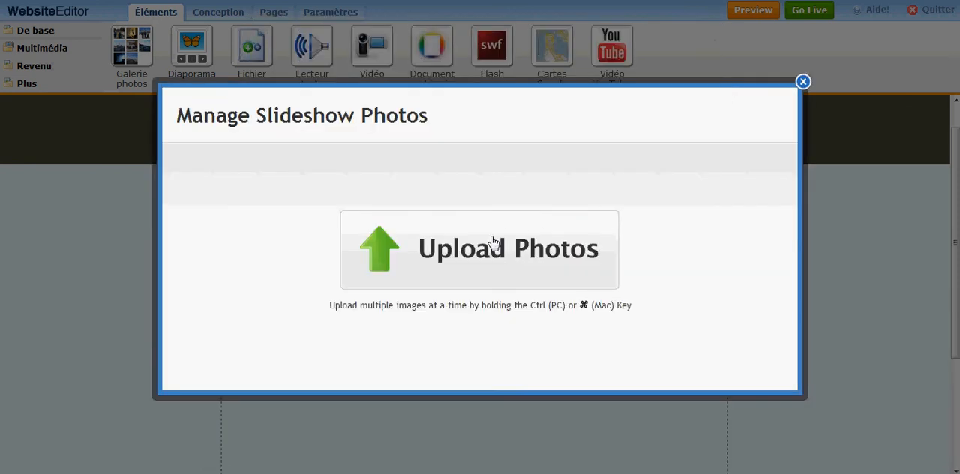
left_click(513, 260)
left_click(656, 173)
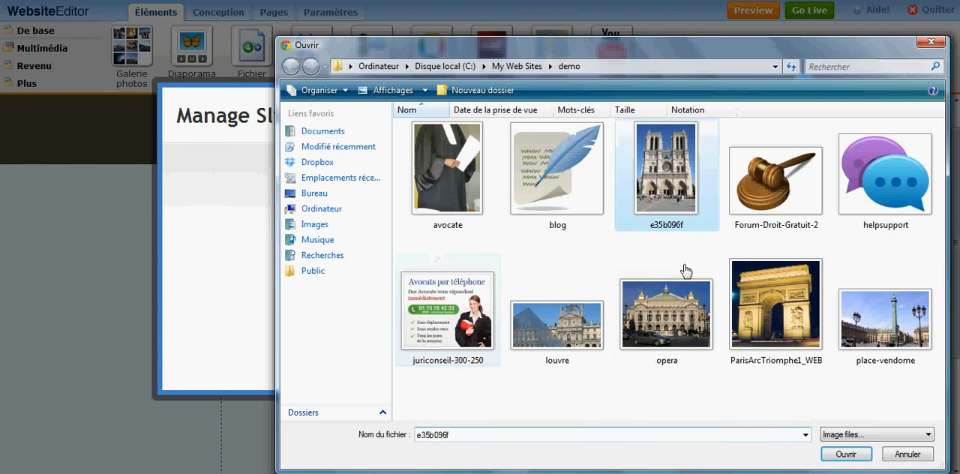
left_click(634, 329, "ctrl")
left_click(556, 322, "ctrl")
left_click(776, 307, "ctrl")
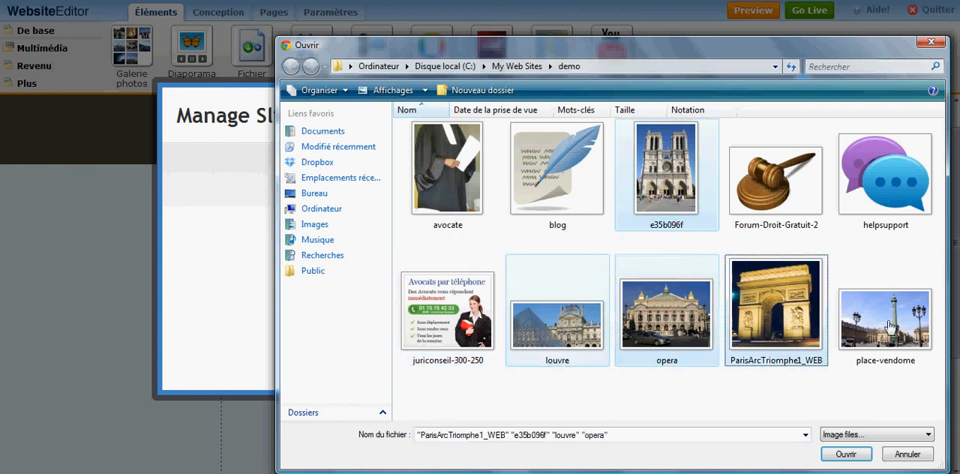
left_click(885, 319, "ctrl")
left_click(843, 455)
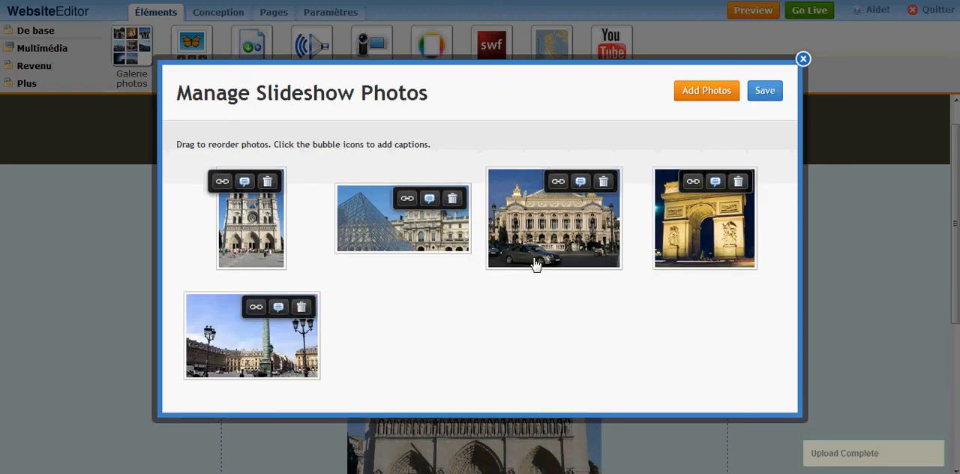
- Reorder the slideshow photos to Louvre, Opera, Place Vendôme, Arc de Triomphe and Notre-Dame, and save the slideshow
left_click_drag(251, 240, 684, 259)
left_click_drag(298, 320, 563, 227)
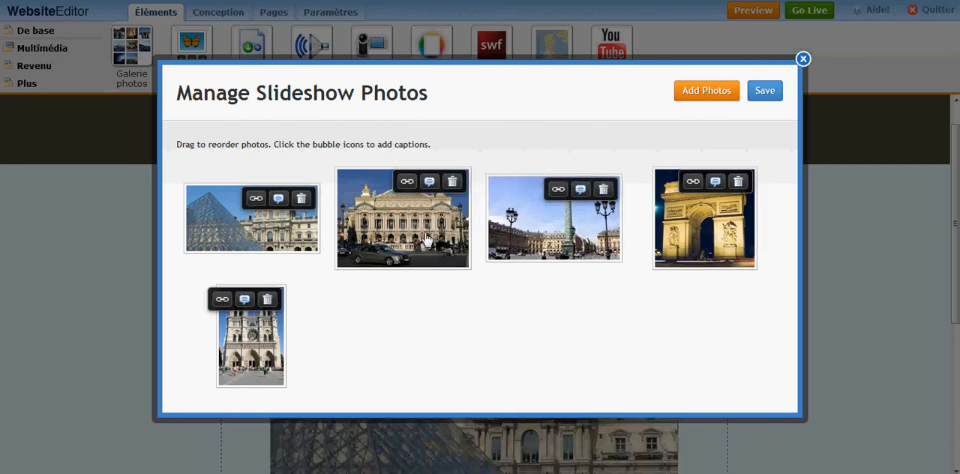
left_click(765, 92)
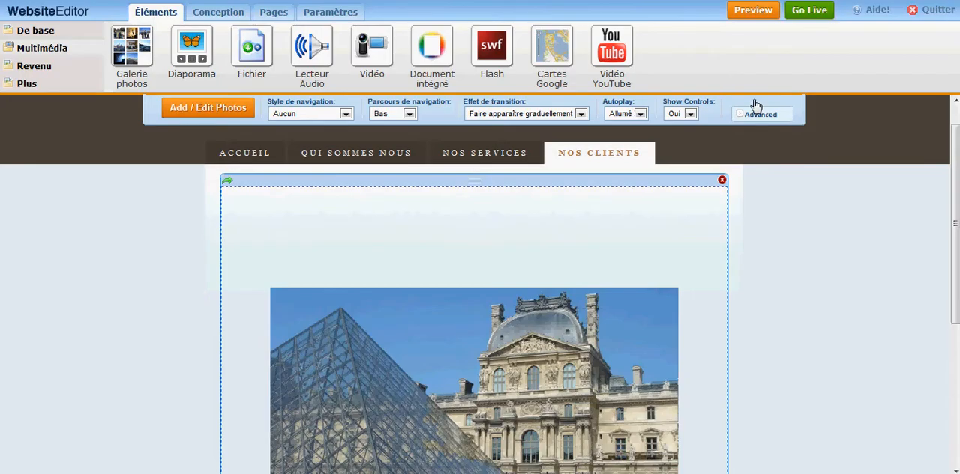
scroll(827, 268, "down", 3)
scroll(755, 350, "down", 1)
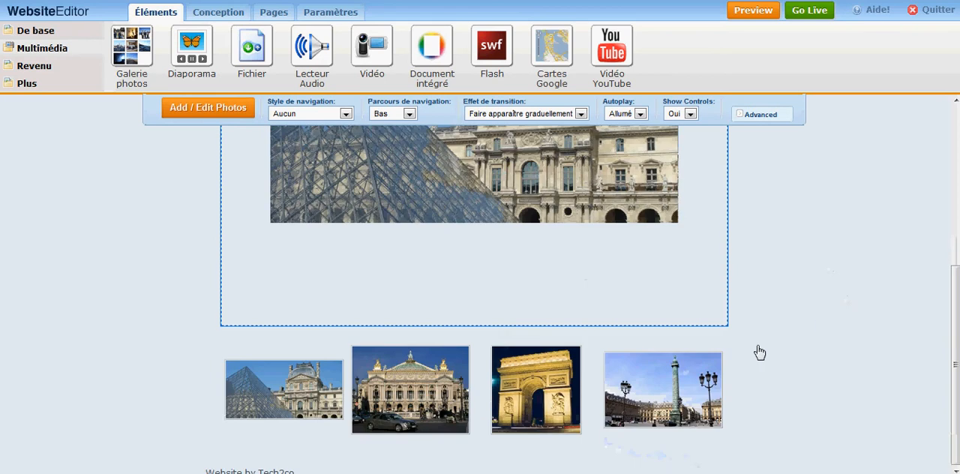
scroll(483, 310, "up", 5)
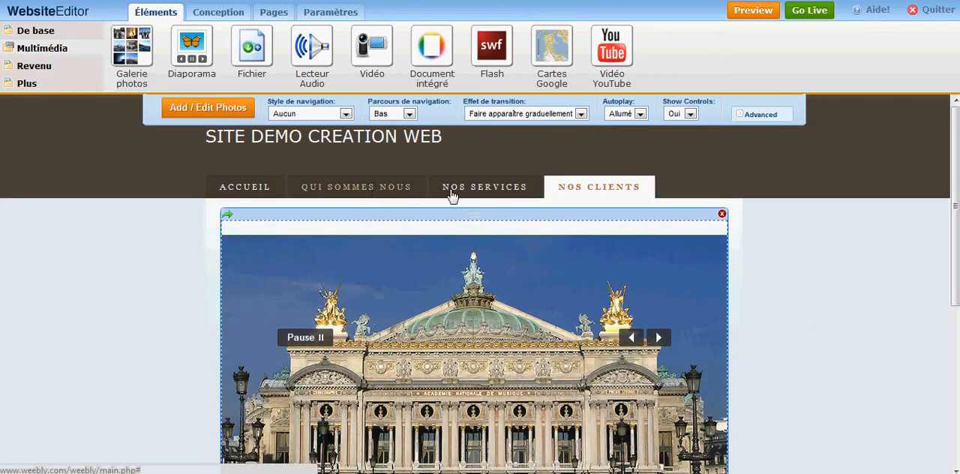
- Return to the Accueil page of the site
left_click(250, 192)
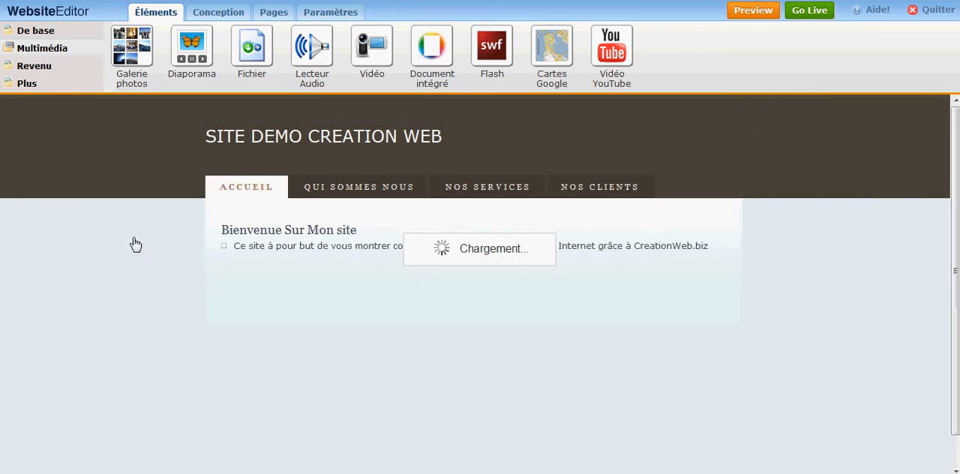
scroll(133, 242, "down", 1)
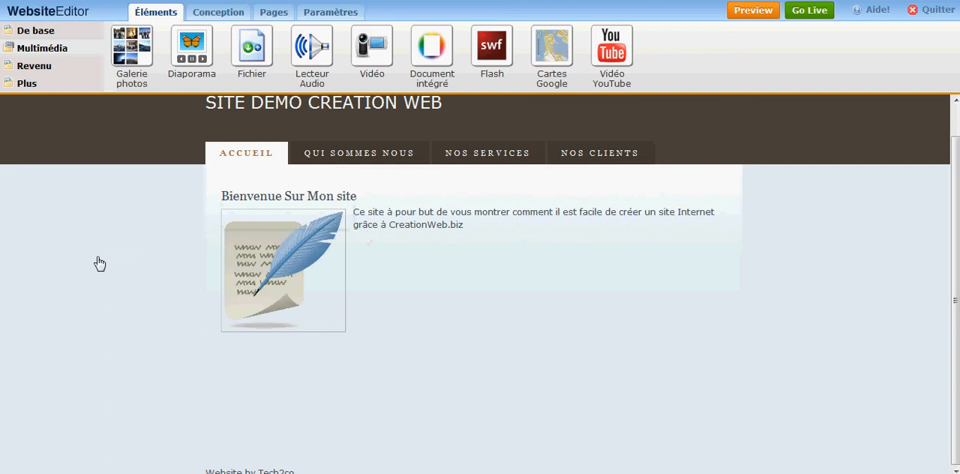
left_click(50, 34)
- Browse the favourite themes and try the dark theme whose header shows a cross at sunset
left_click(207, 15)
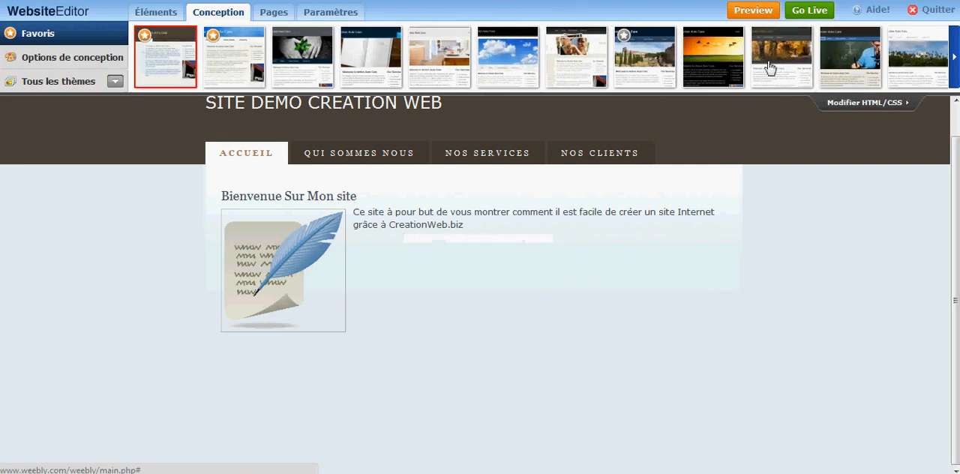
left_click(956, 72)
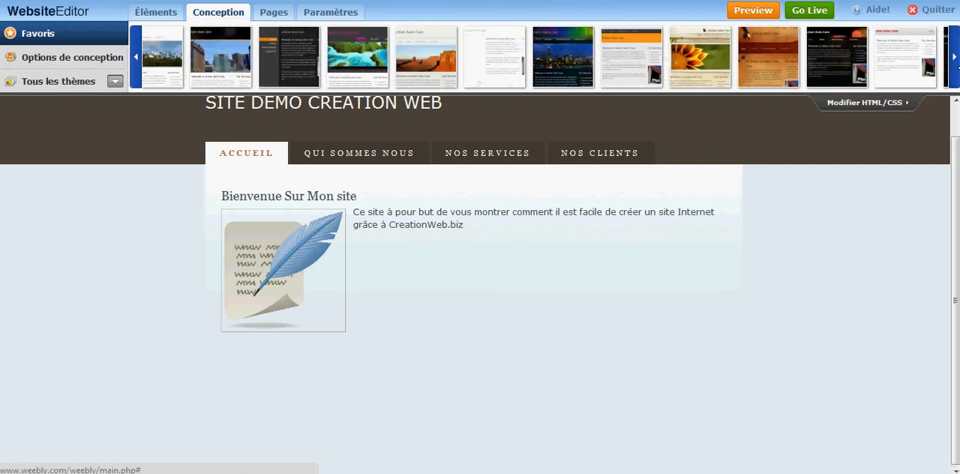
left_click(955, 66)
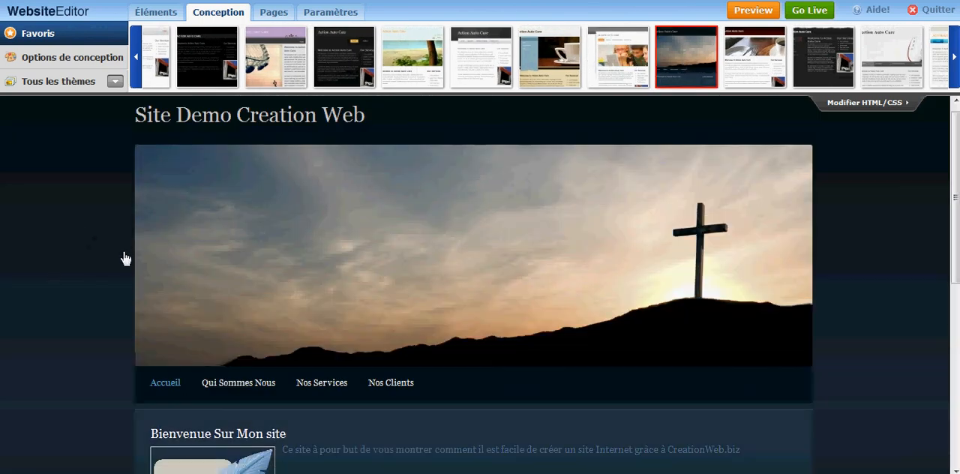
mouse_move(388, 193)
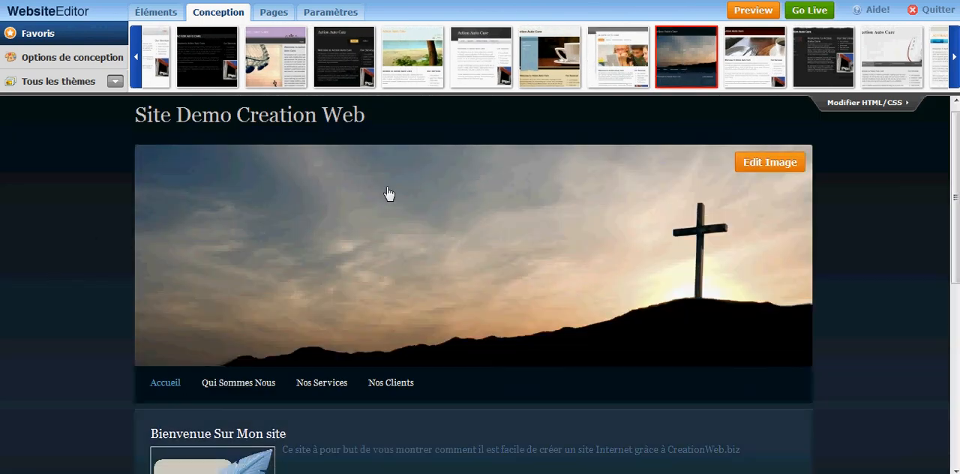
- Apply the blue theme whose header shows a white statue and an American flag to the site
left_click(954, 57)
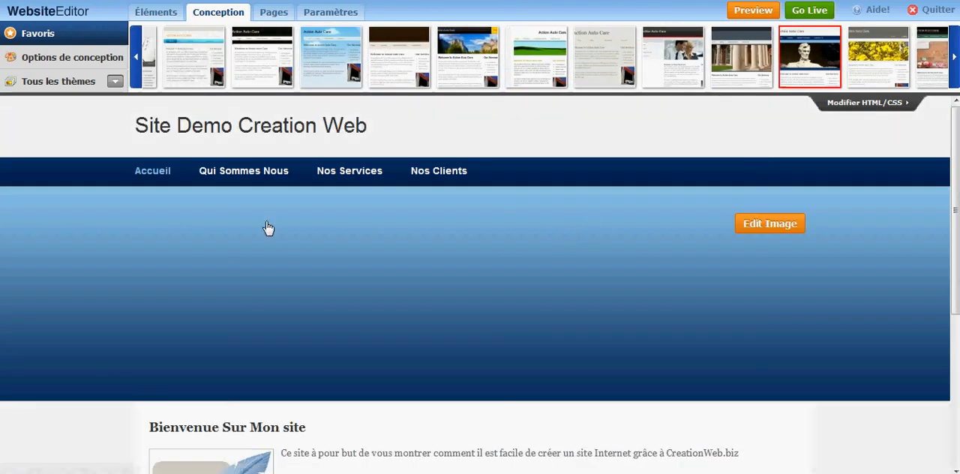
scroll(531, 270, "down", 2)
scroll(675, 248, "up", 2)
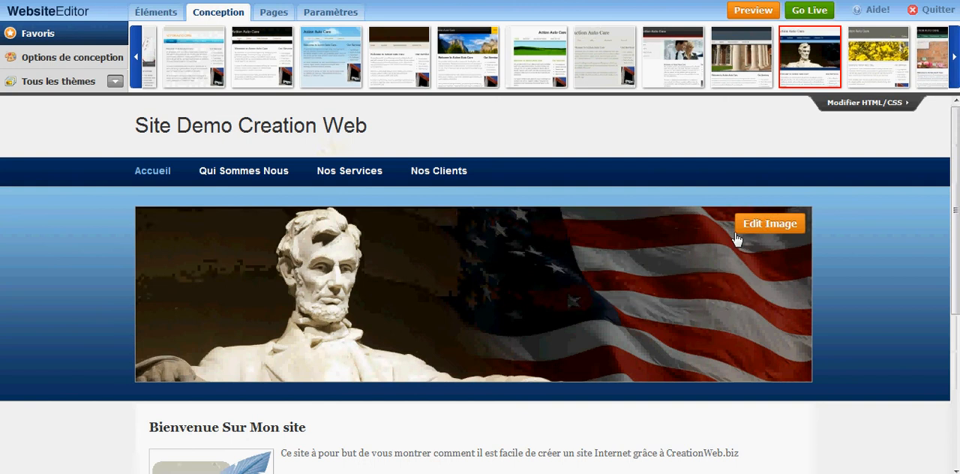
- Open the header image for editing and remove the statue and American flag picture from it
left_click(764, 225)
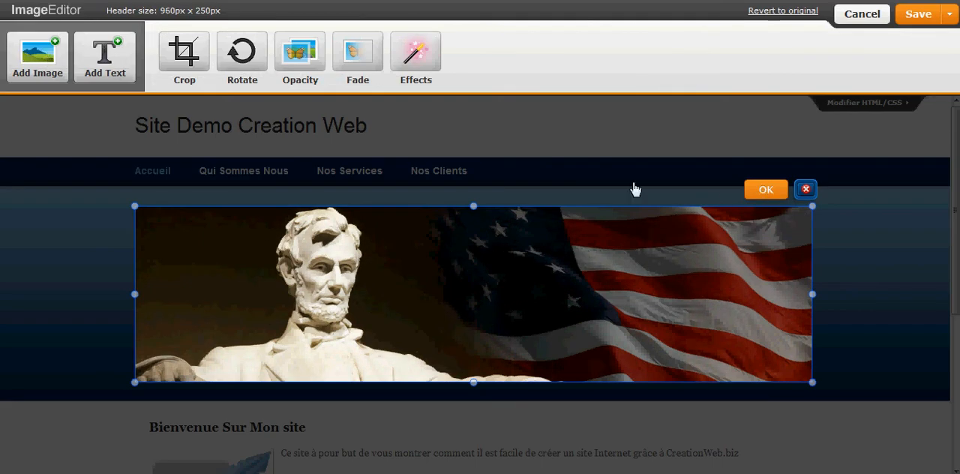
left_click(806, 191)
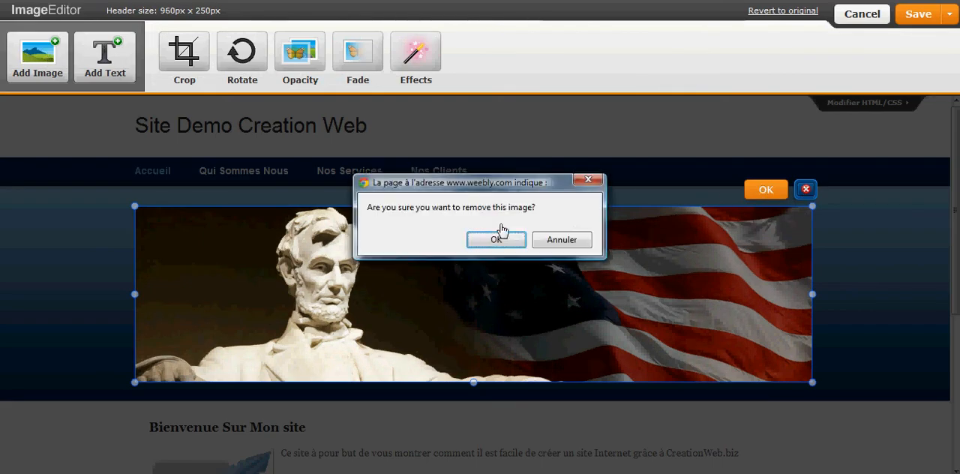
left_click(492, 240)
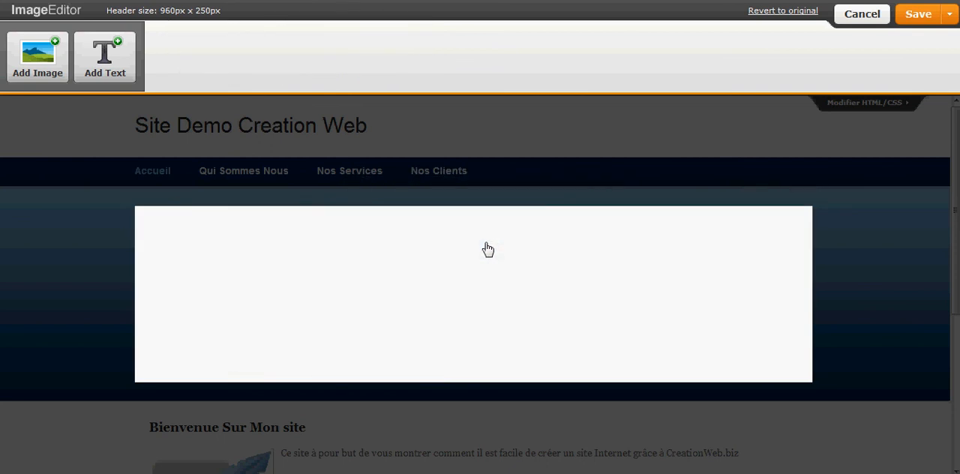
- Upload the louvre picture from the demo folder into the header and enlarge it to the header's full width
left_click(56, 62)
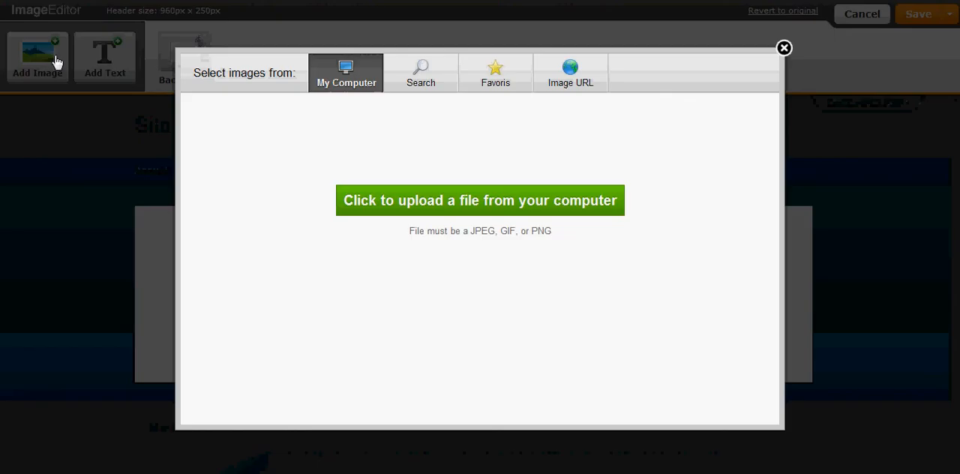
left_click(394, 216)
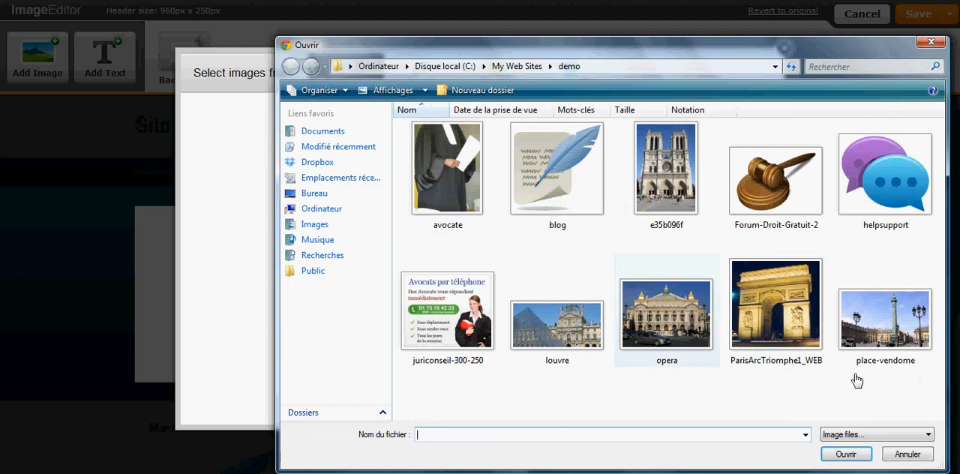
left_click(558, 330)
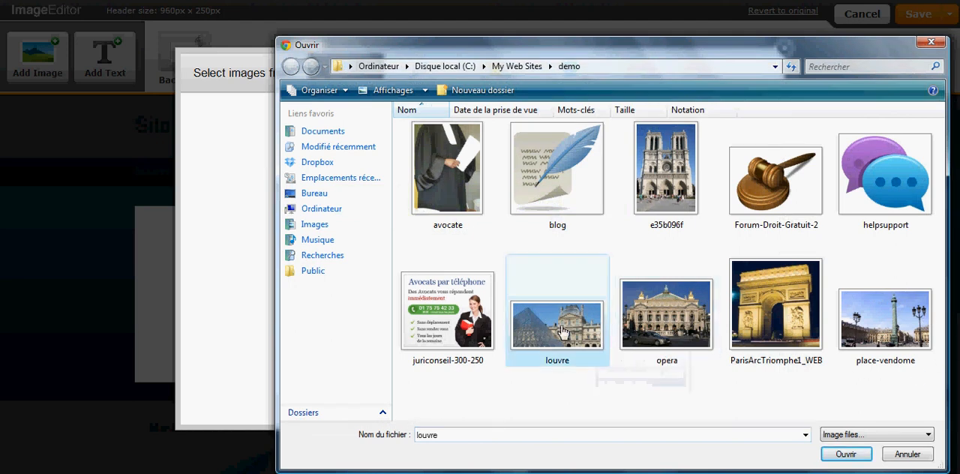
left_click(843, 453)
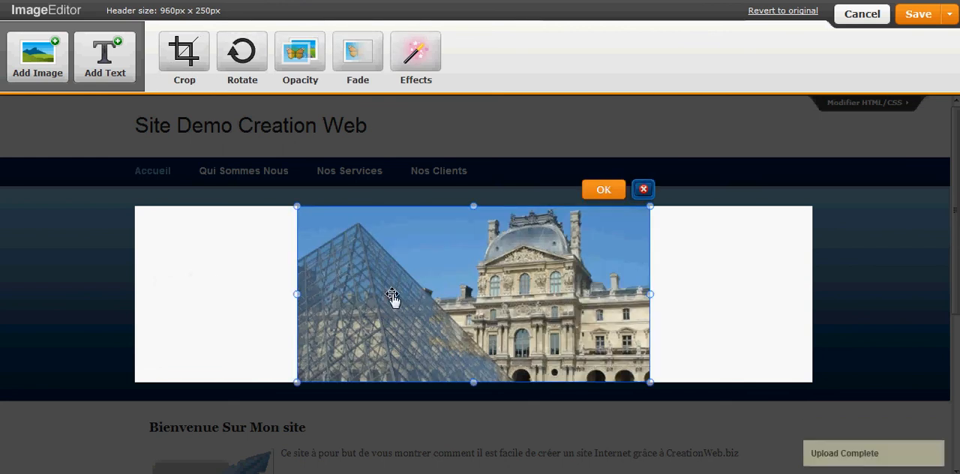
left_click_drag(298, 296, 133, 296)
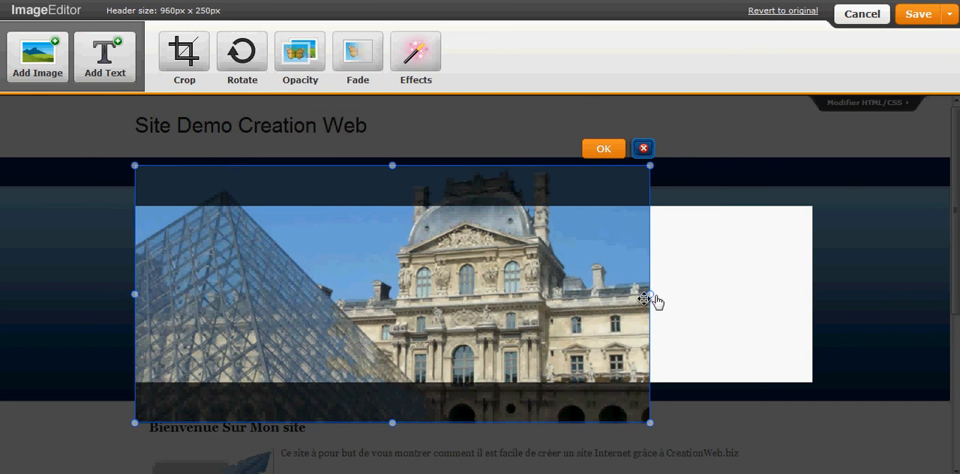
left_click_drag(650, 295, 814, 285)
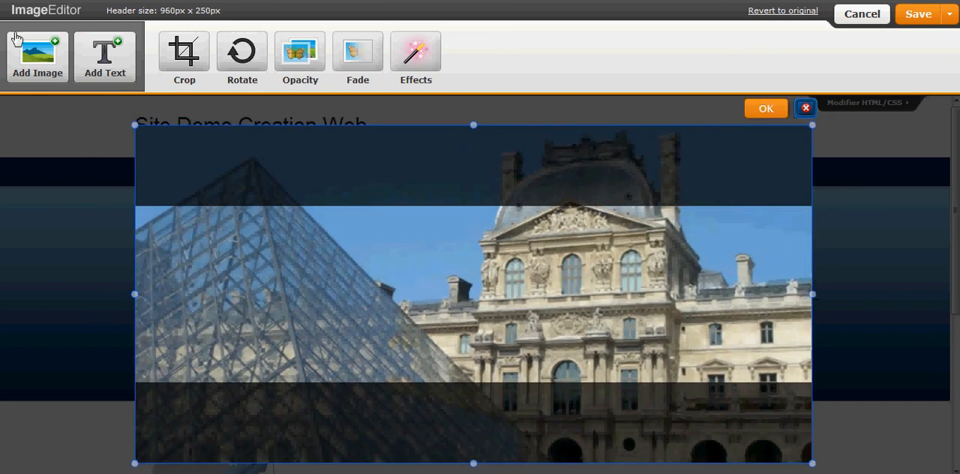
- Crop the Louvre picture at its upper and lower edges to match the header area
left_click(184, 53)
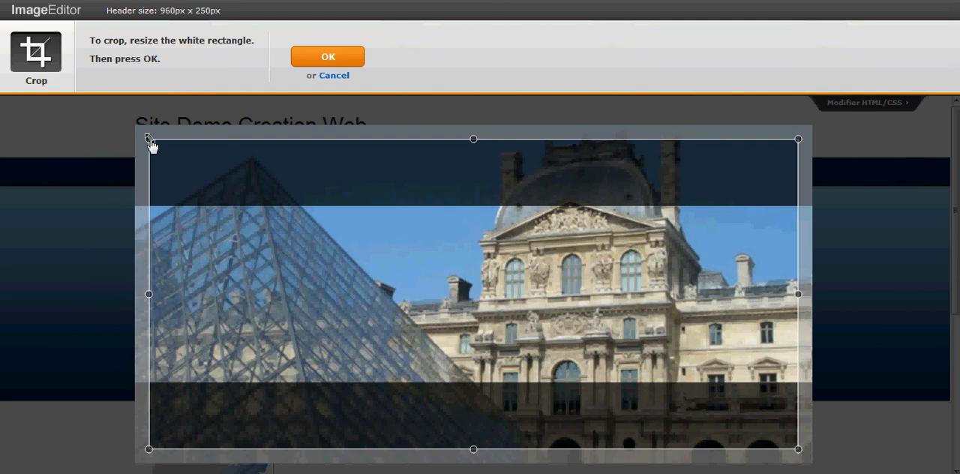
left_click_drag(148, 139, 135, 208)
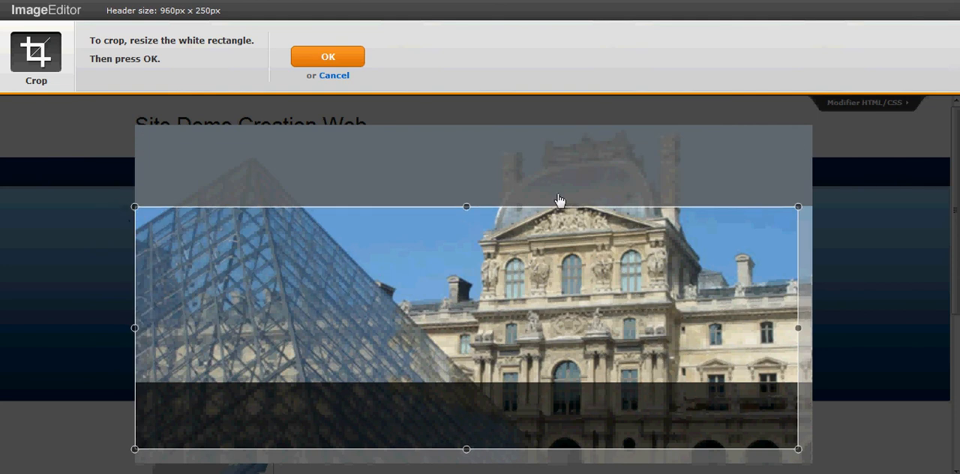
left_click_drag(797, 209, 811, 210)
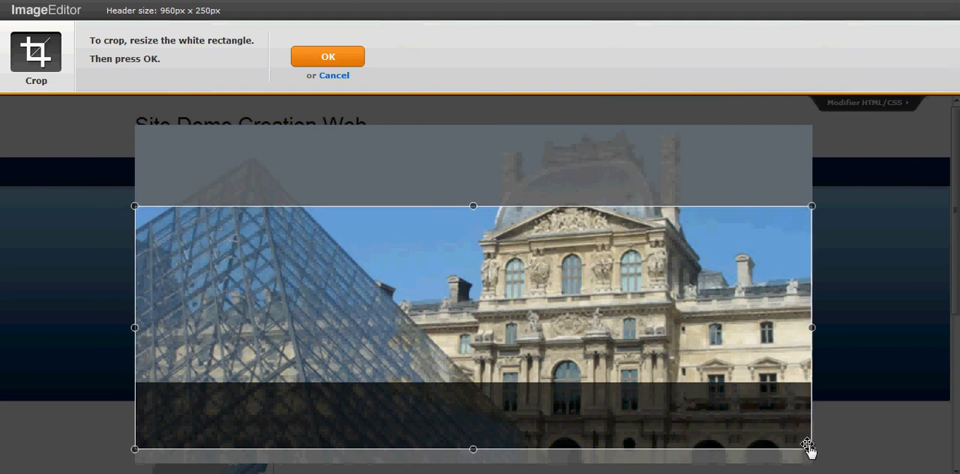
left_click_drag(812, 449, 812, 386)
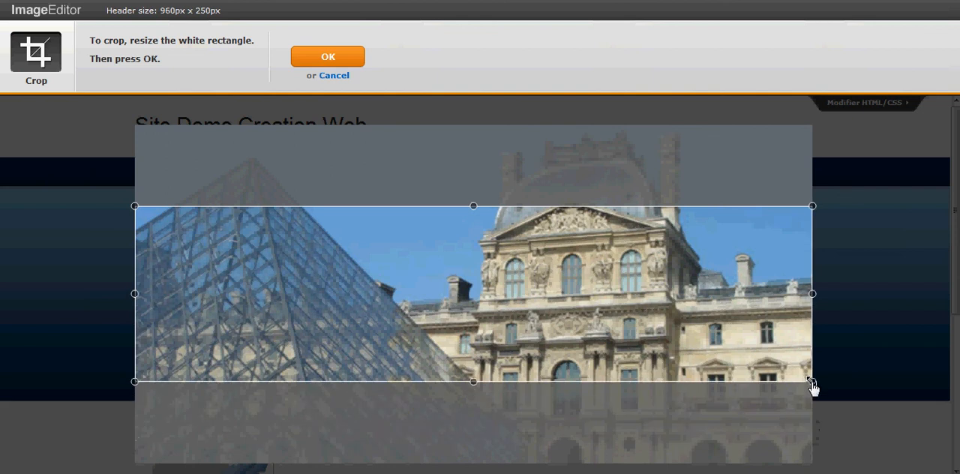
left_click(343, 59)
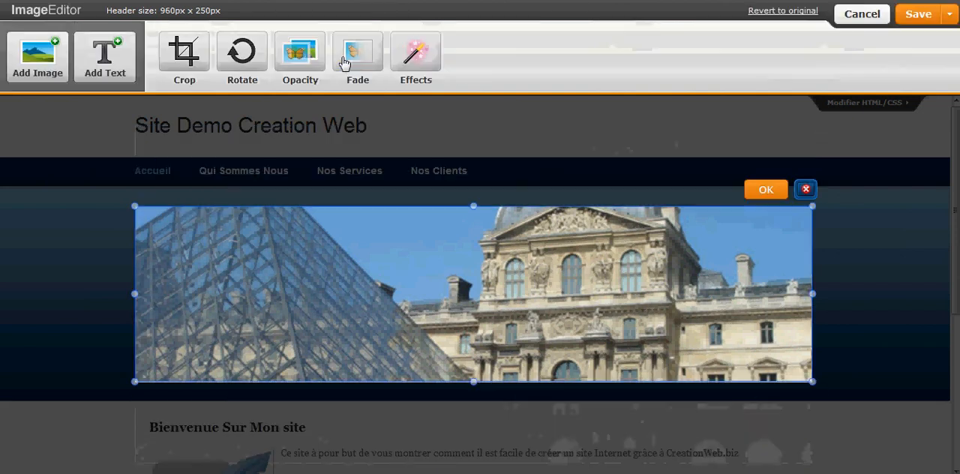
- Finish editing the Louvre picture and save it as the site's default header
left_click(772, 191)
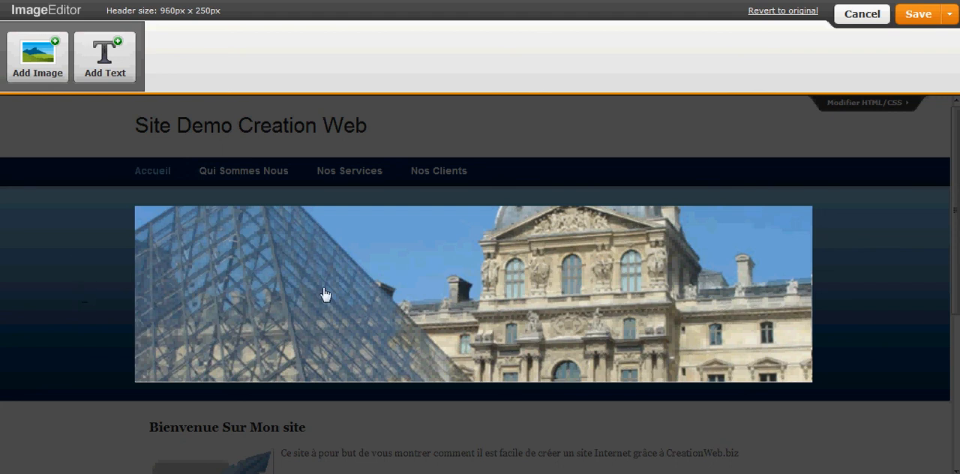
left_click(922, 19)
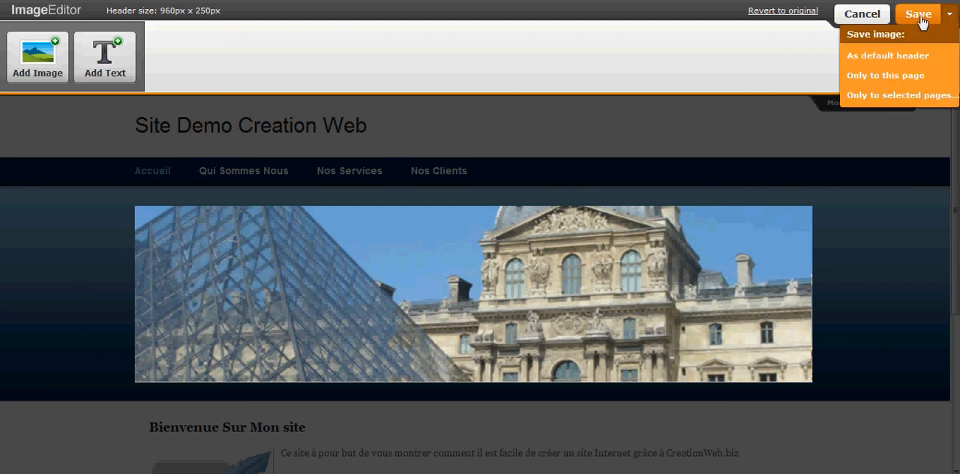
left_click(870, 57)
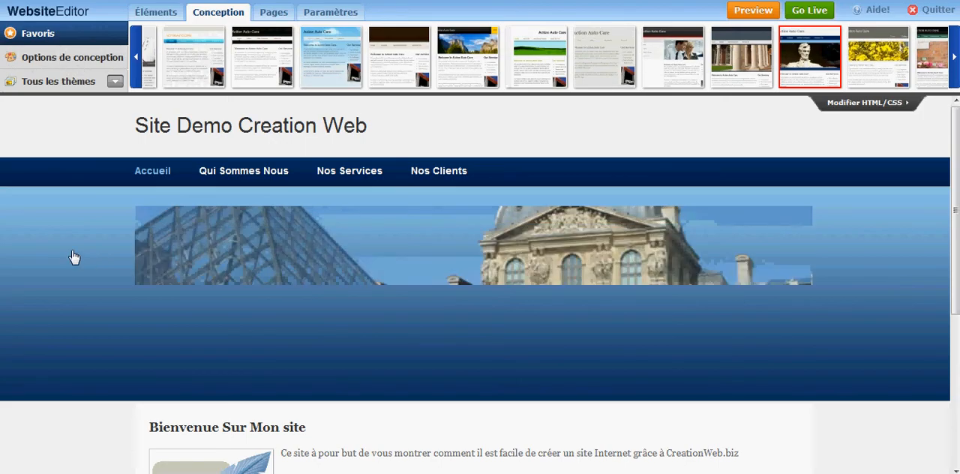
- Add a page named Consultant as a subpage of Nos Services
left_click(274, 11)
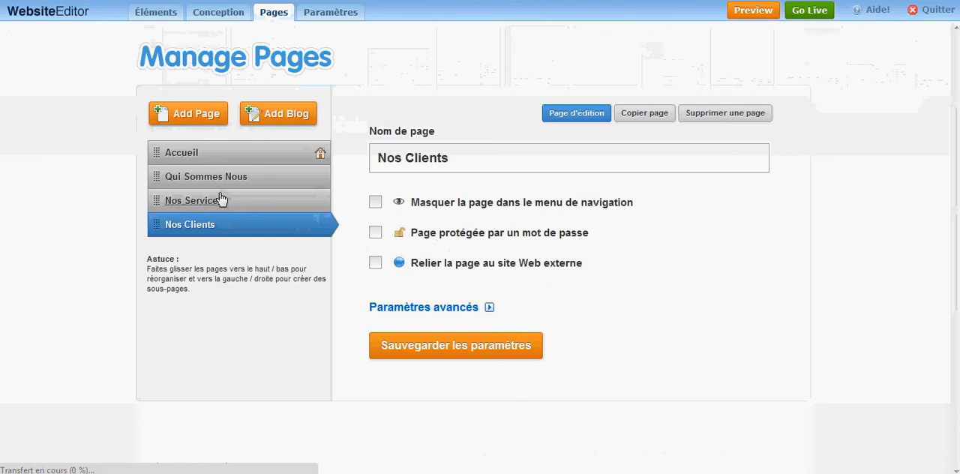
left_click(174, 114)
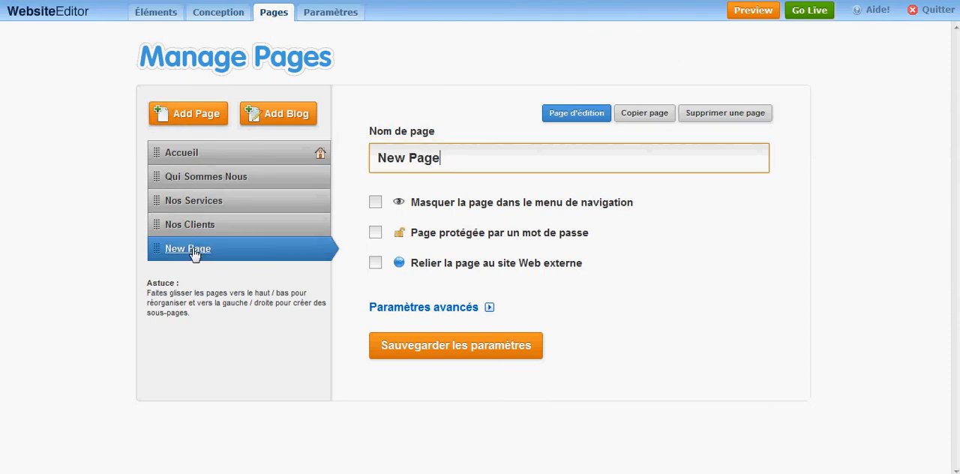
left_click_drag(192, 250, 199, 233)
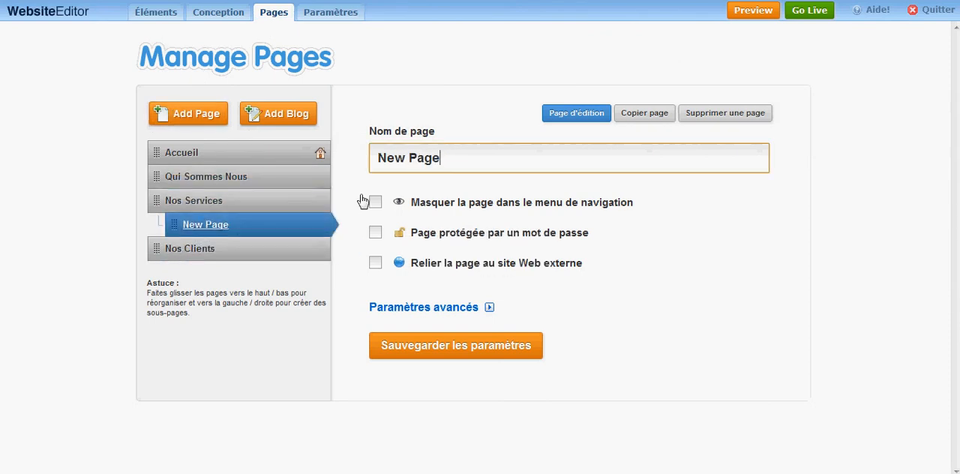
left_click_drag(490, 169, 358, 169)
type("Consultant")
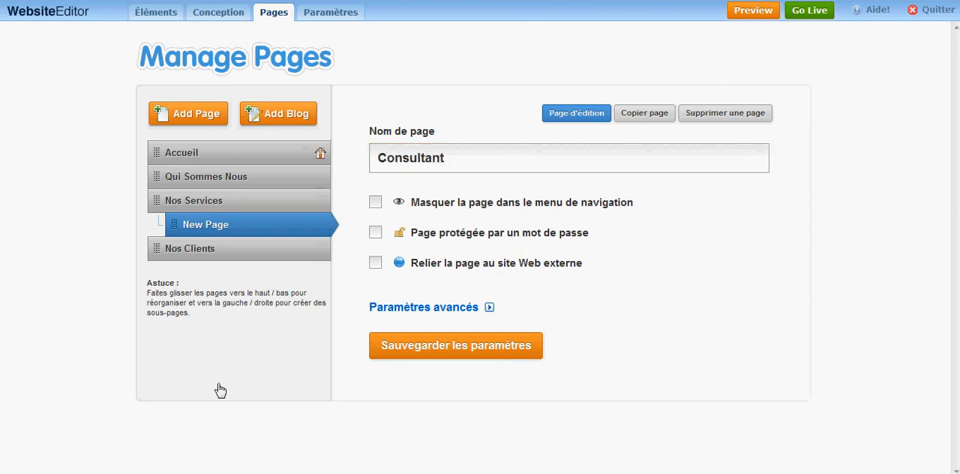
- Add a second subpage under Nos Services, placed after Consultant, and name it Commercial
left_click(203, 113)
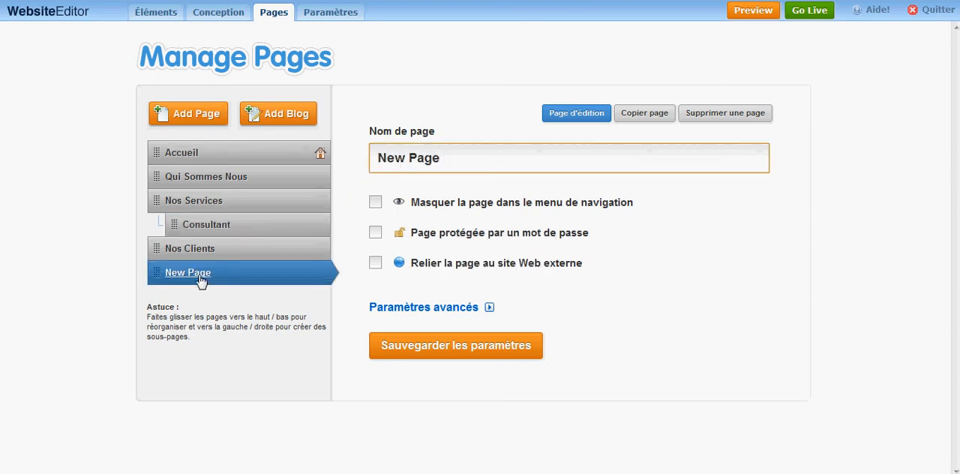
left_click_drag(221, 282, 220, 256)
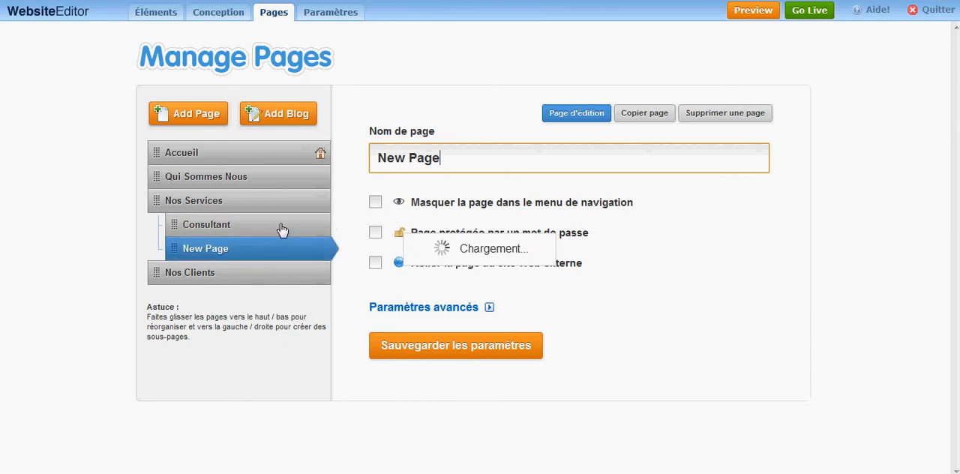
left_click_drag(458, 161, 360, 159)
type("Commercial")
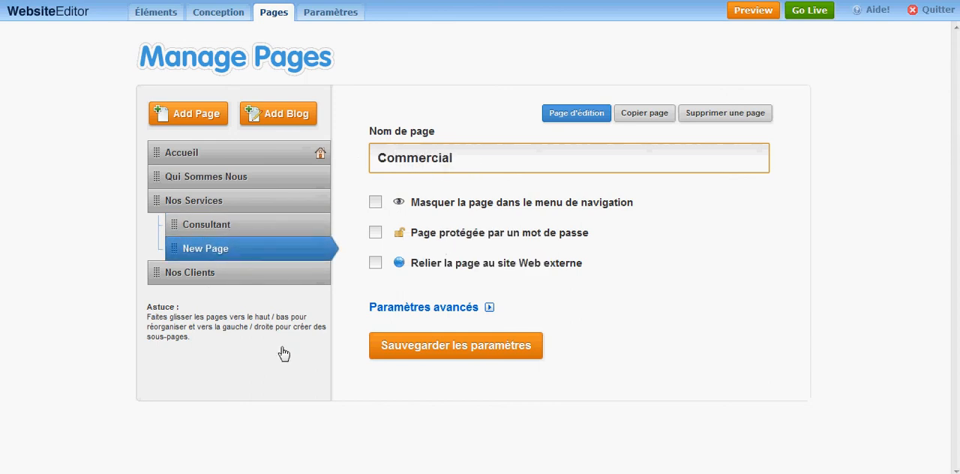
left_click(222, 393)
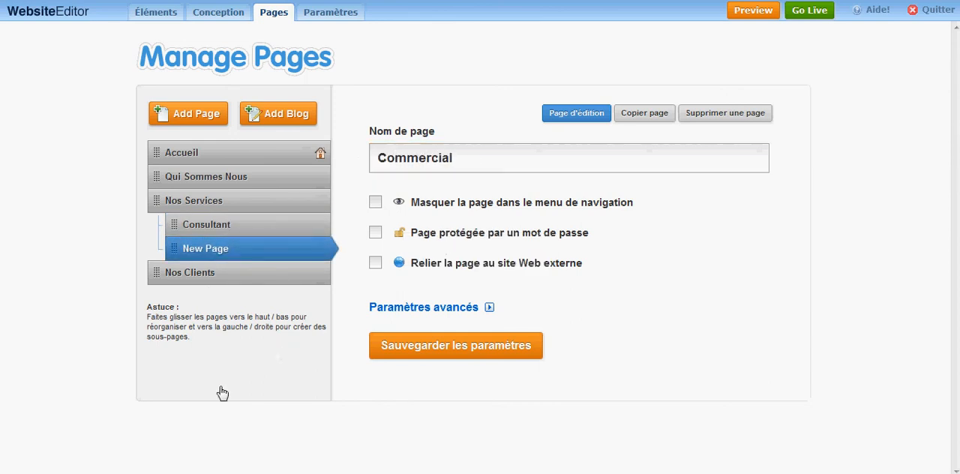
- Add a blog to the site's pages and save its settings
left_click(276, 117)
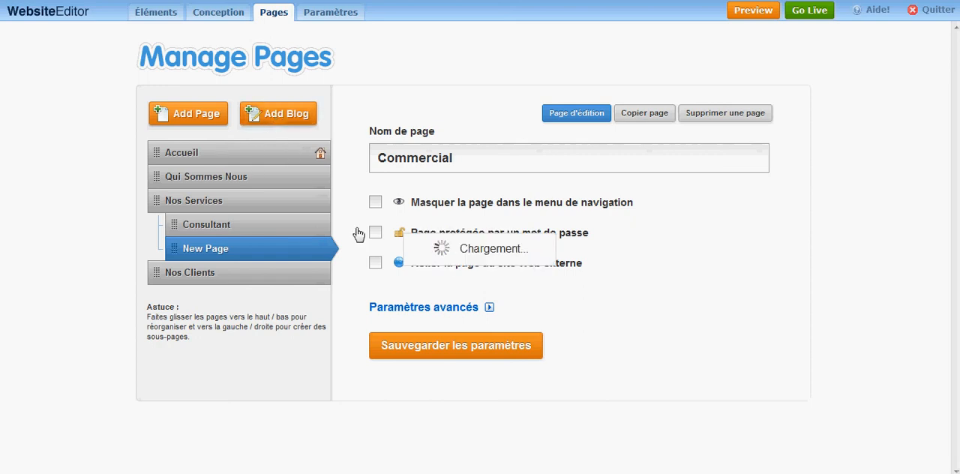
left_click(431, 354)
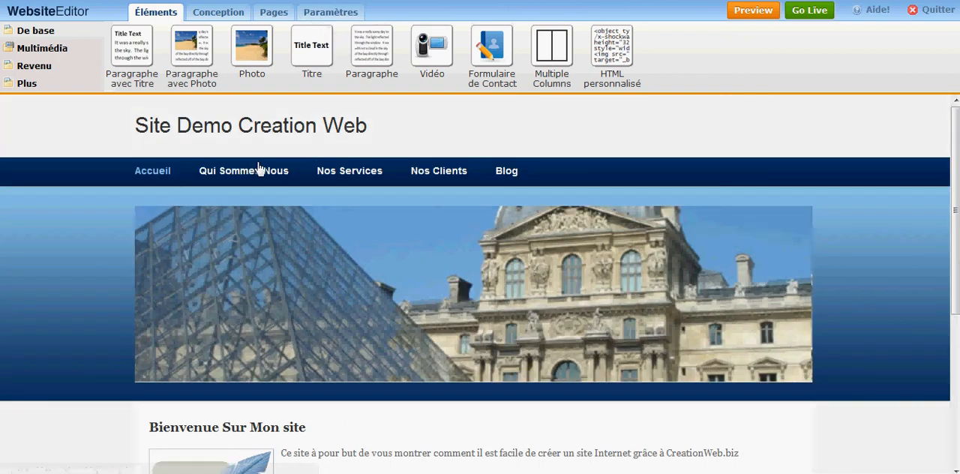
- Look over the Accueil page in the editor, open the website preview, and examine the home page from header to footer
scroll(135, 271, "down", 4)
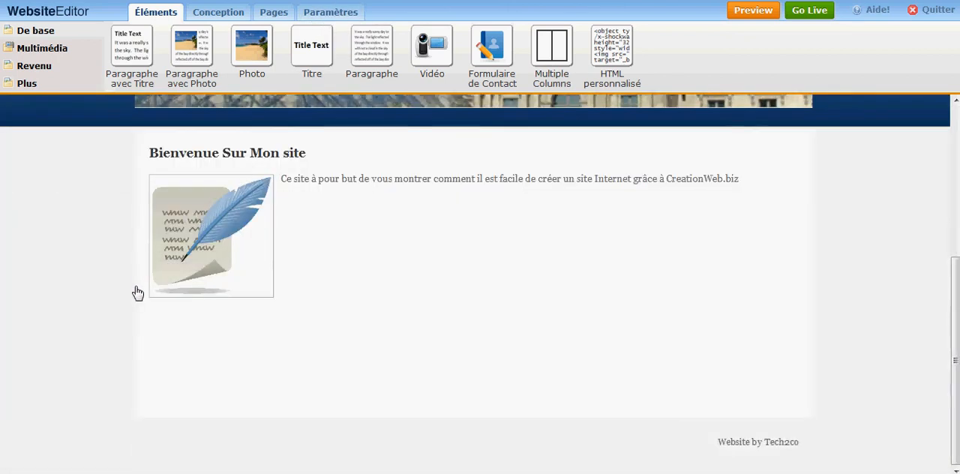
scroll(135, 291, "up", 3)
scroll(138, 292, "down", 1)
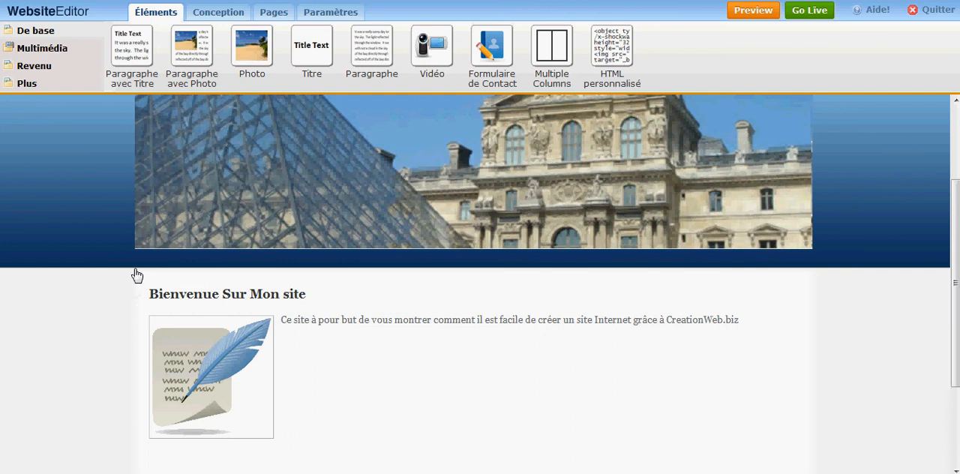
left_click(54, 51)
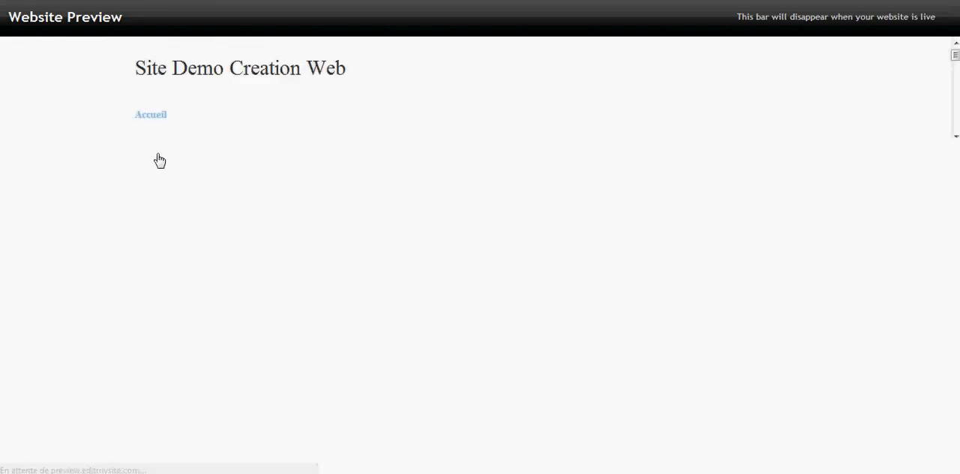
scroll(71, 207, "down", 2)
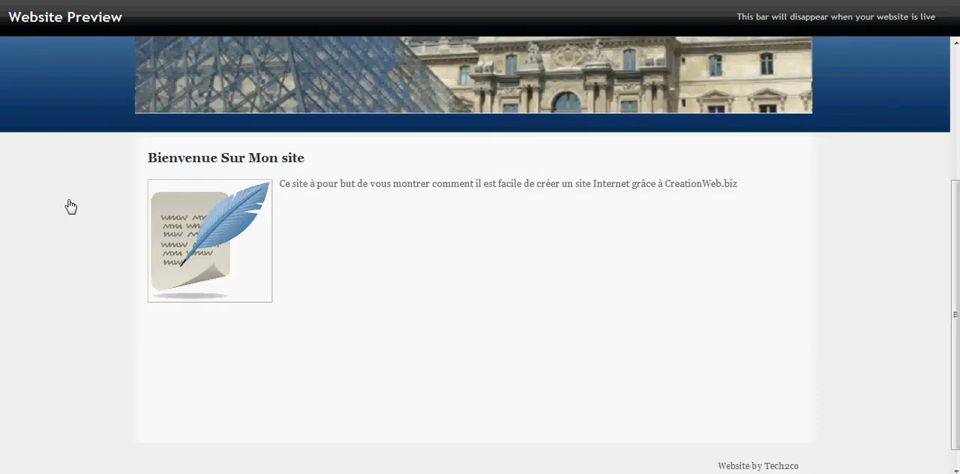
scroll(330, 301, "up", 3)
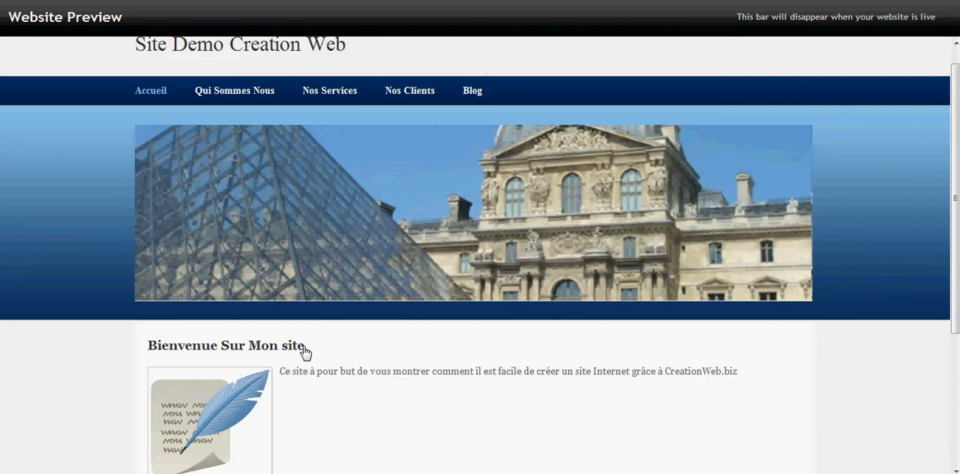
scroll(274, 231, "up", 1)
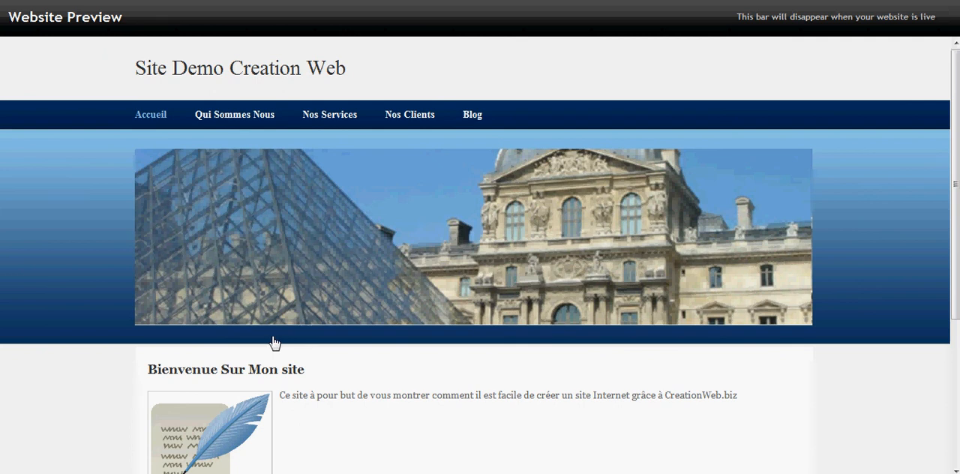
- Examine the Qui Sommes Nous page in the preview, including its video, map and contact form
left_click(243, 120)
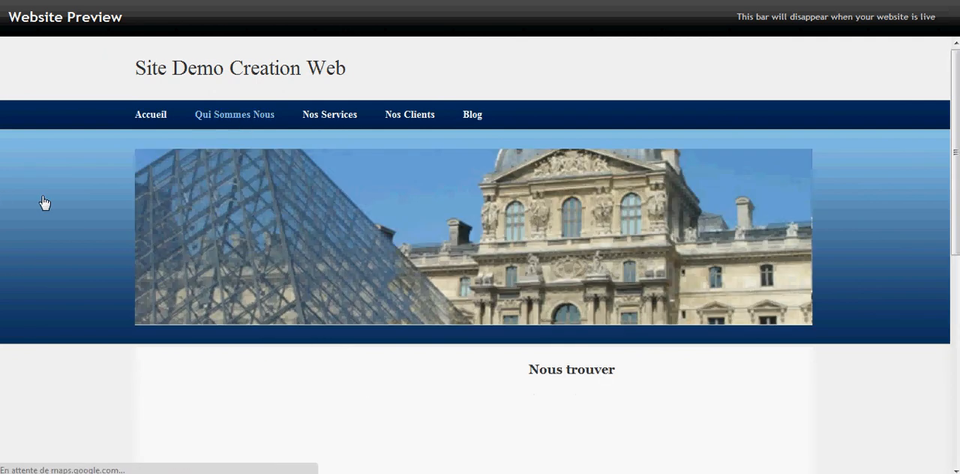
scroll(43, 210, "down", 3)
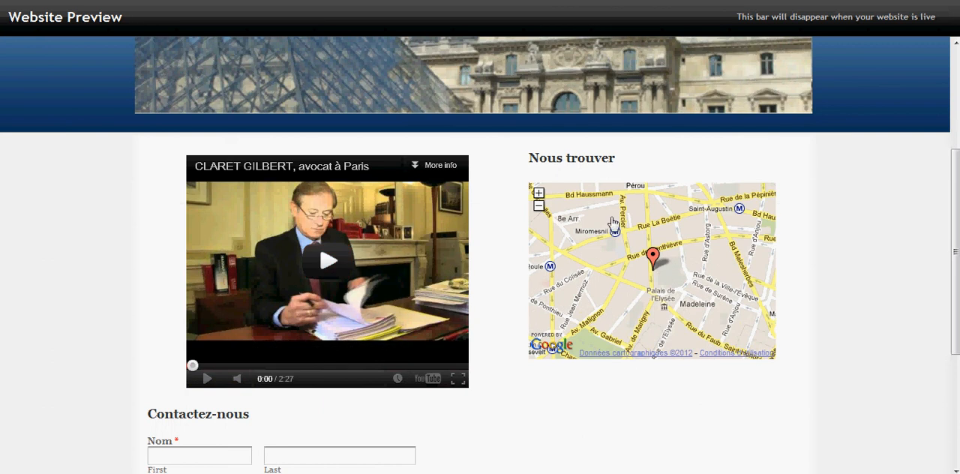
scroll(337, 325, "down", 3)
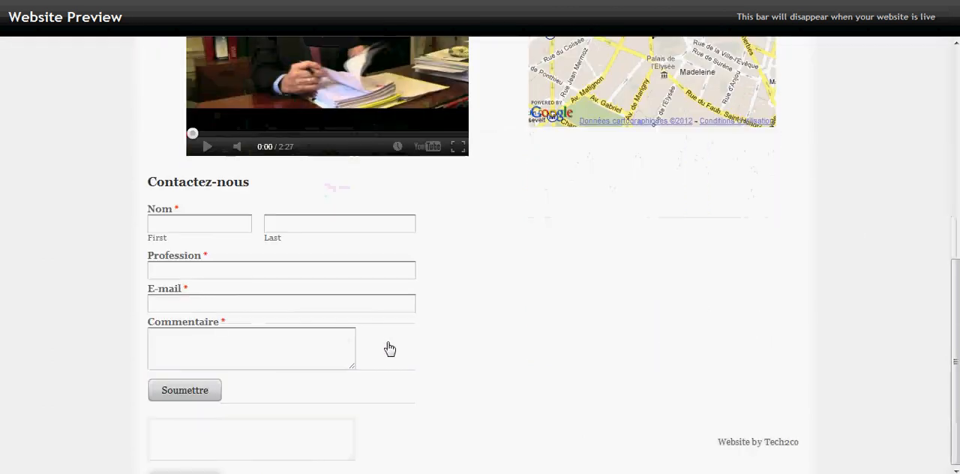
scroll(667, 330, "up", 2)
scroll(320, 216, "up", 3)
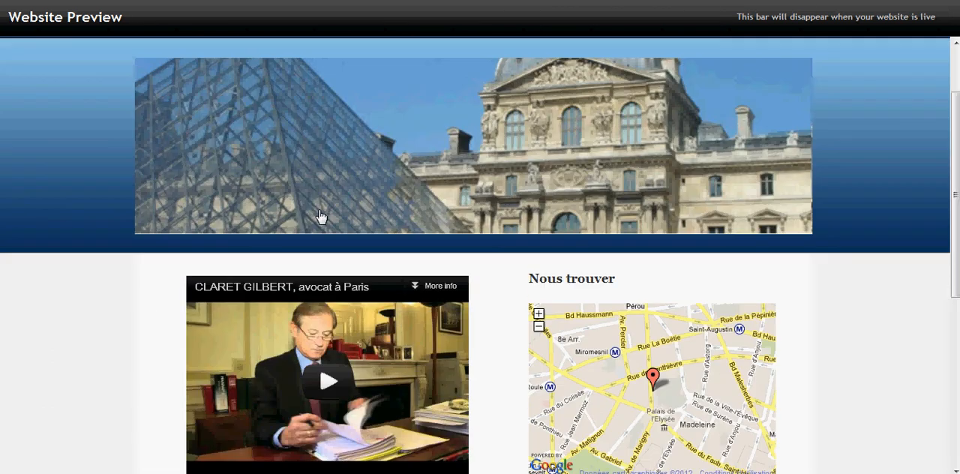
scroll(306, 217, "up", 1)
- Check the Nos Services submenu in the preview and examine the consulting offers on the services page
mouse_move(315, 120)
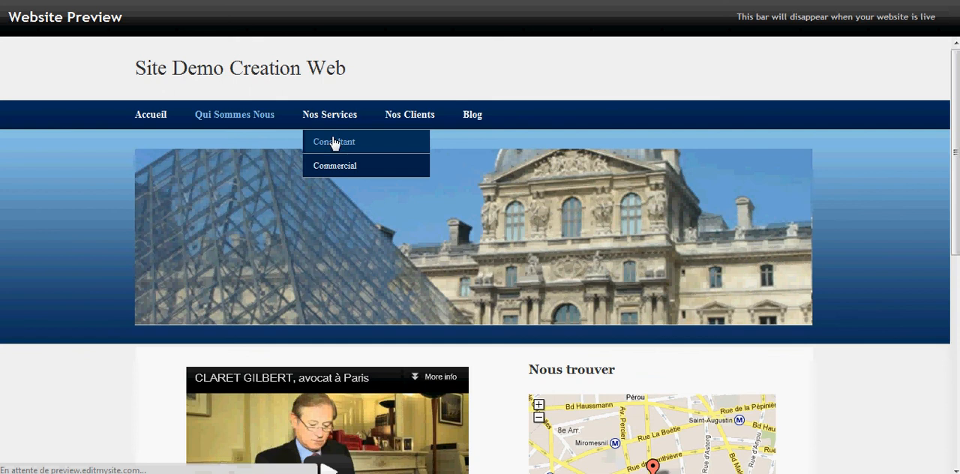
left_click(337, 142)
scroll(92, 270, "down", 3)
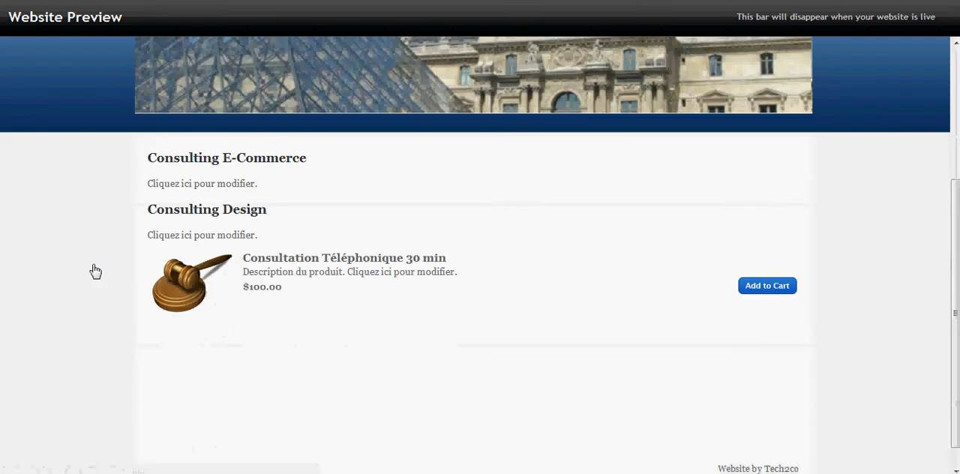
scroll(307, 314, "up", 2)
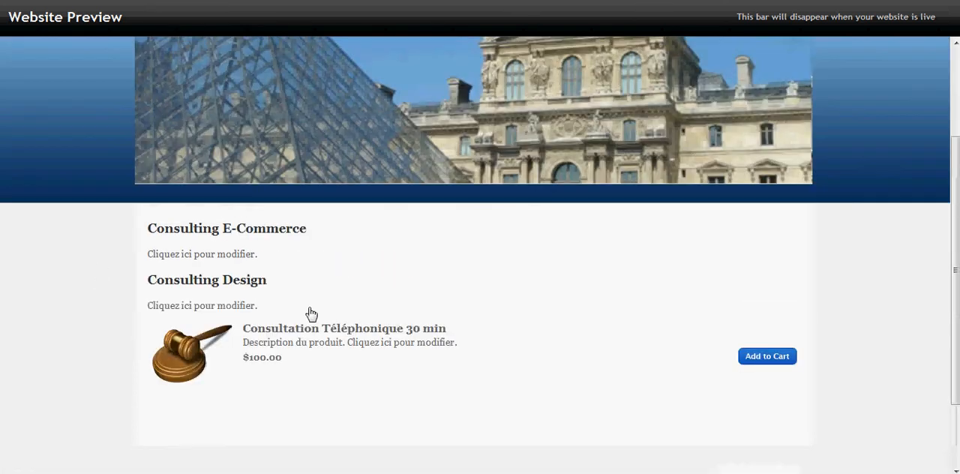
- Examine the Nos Clients page's slideshow and photo gallery in the preview, enlarging the Louvre photo and closing it again
left_click(417, 47)
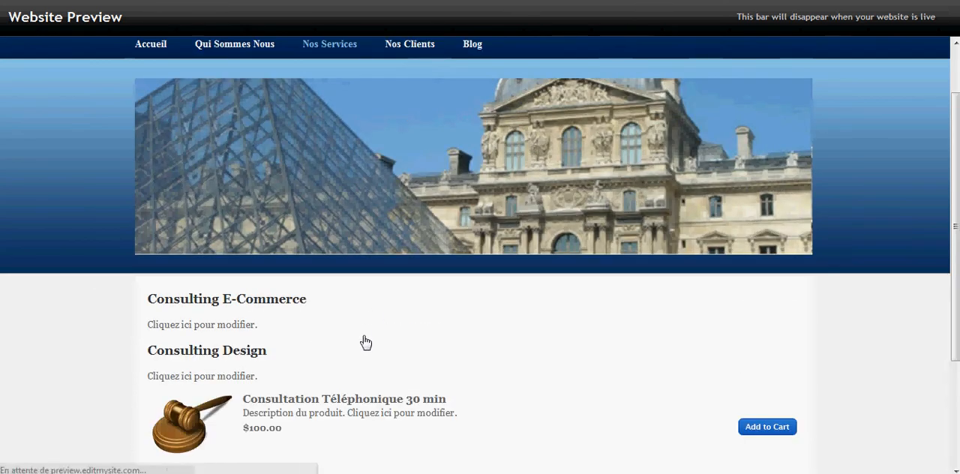
scroll(85, 236, "down", 2)
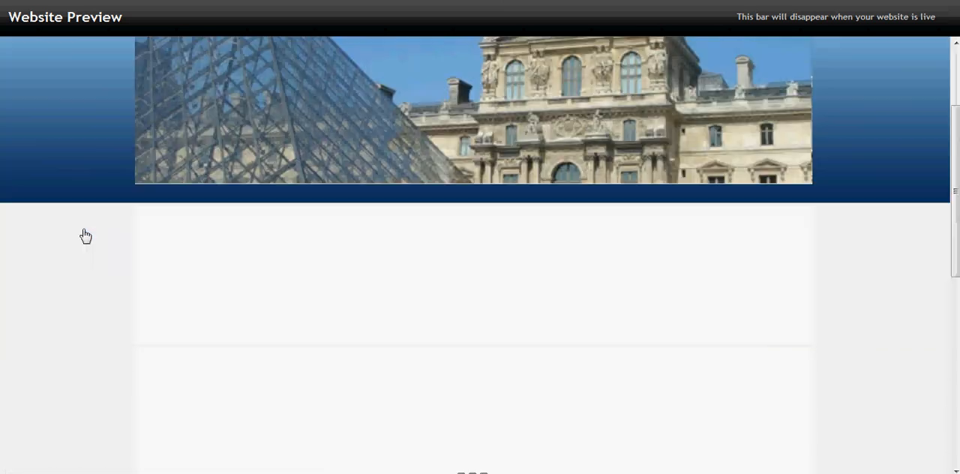
scroll(84, 247, "down", 3)
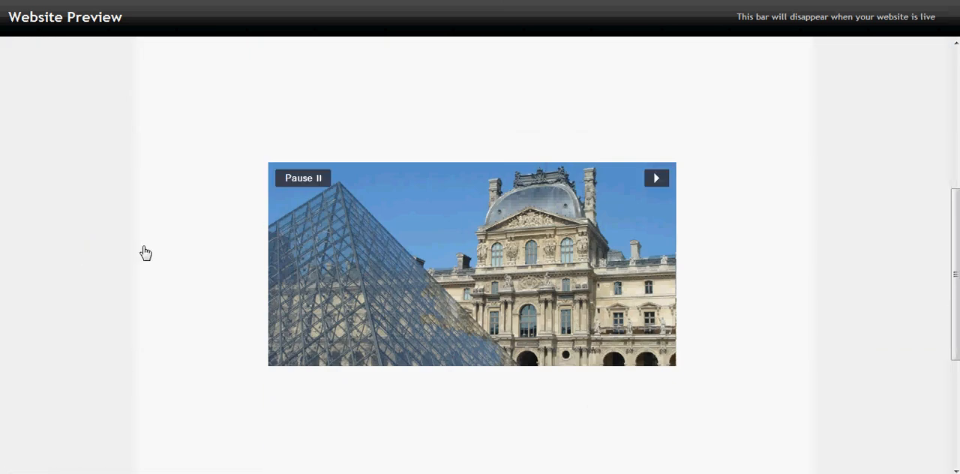
scroll(117, 247, "down", 4)
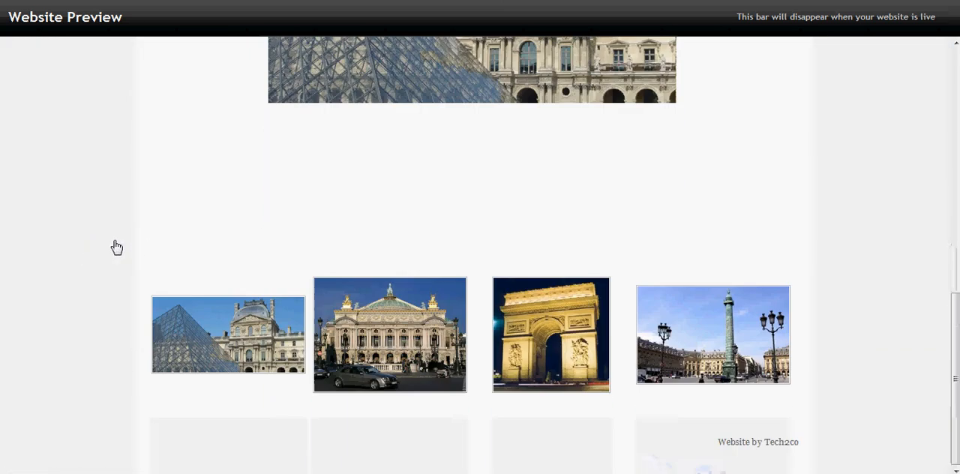
left_click(265, 324)
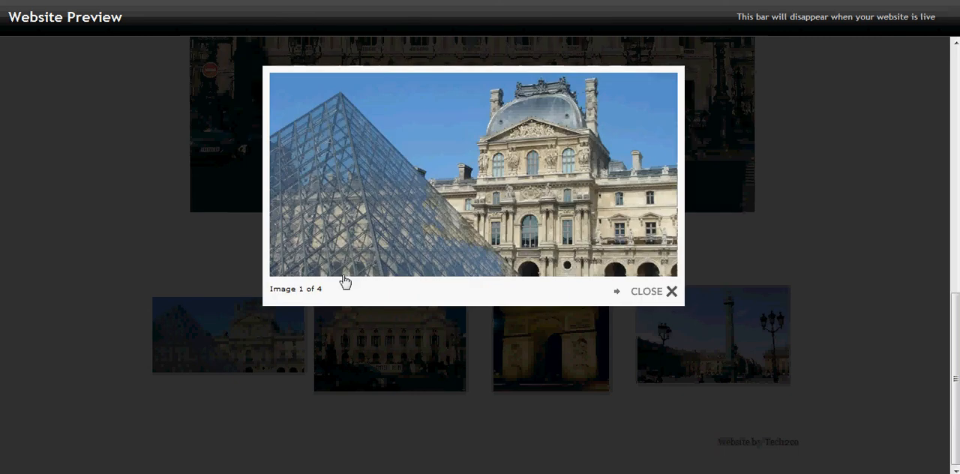
left_click(658, 294)
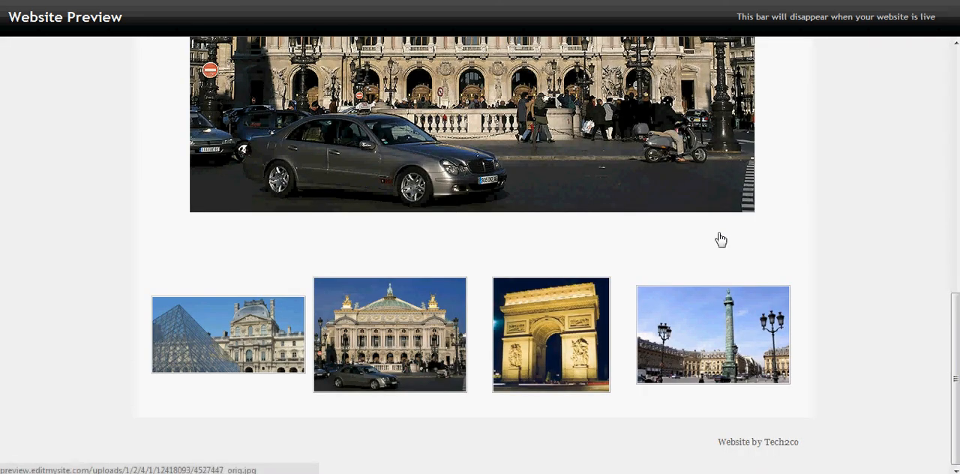
scroll(146, 215, "up", 8)
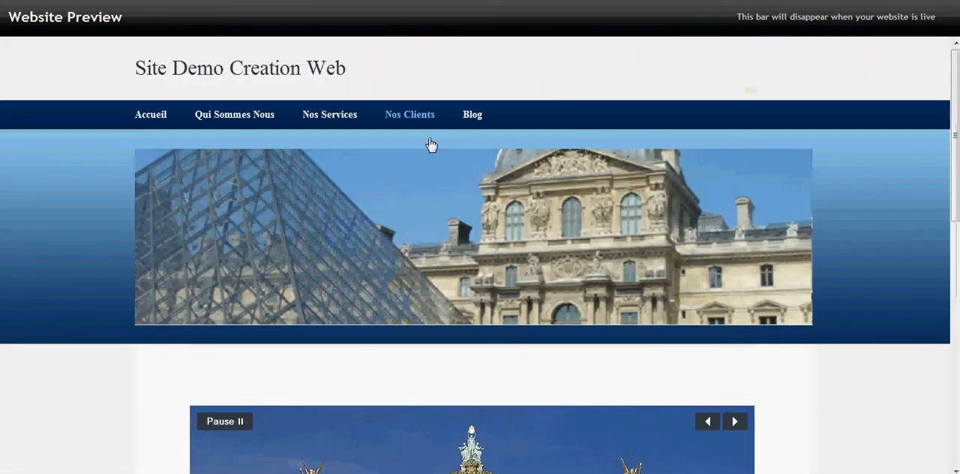
- Examine the Blog page in the preview down to its footer and return to the website editor
left_click(473, 118)
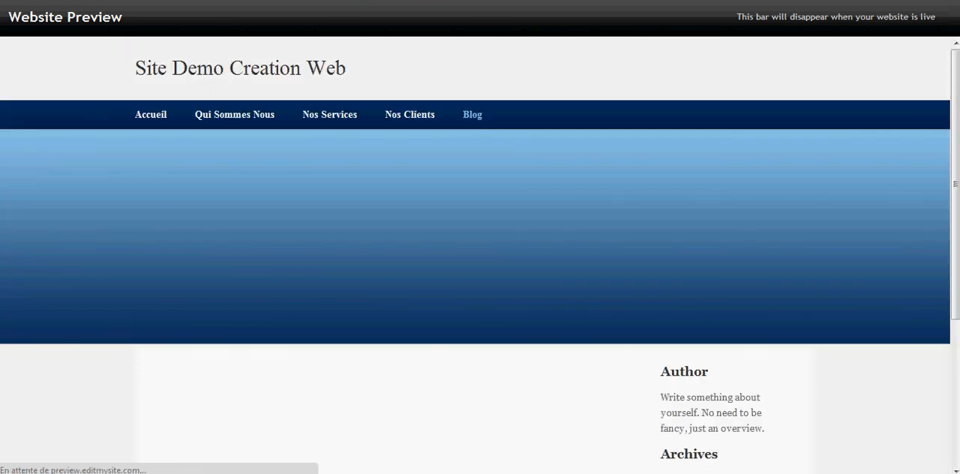
scroll(52, 280, "down", 3)
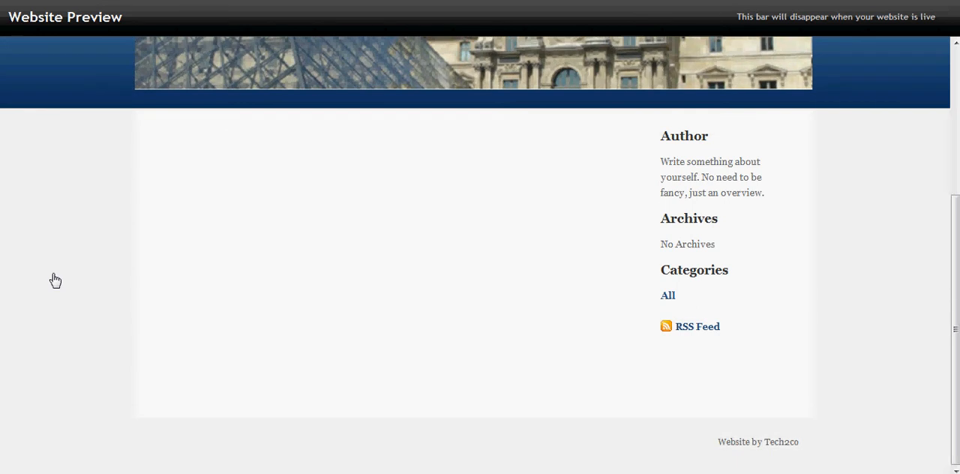
scroll(55, 280, "up", 3)
left_click(112, 1)
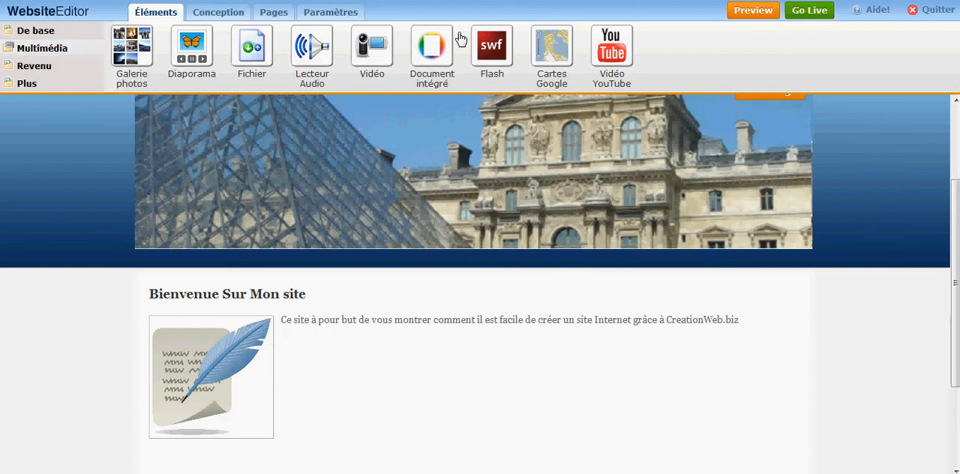
- Open the Blog page for editing and start a new post titled "Mon Nouveau site ets super"
scroll(382, 200, "up", 3)
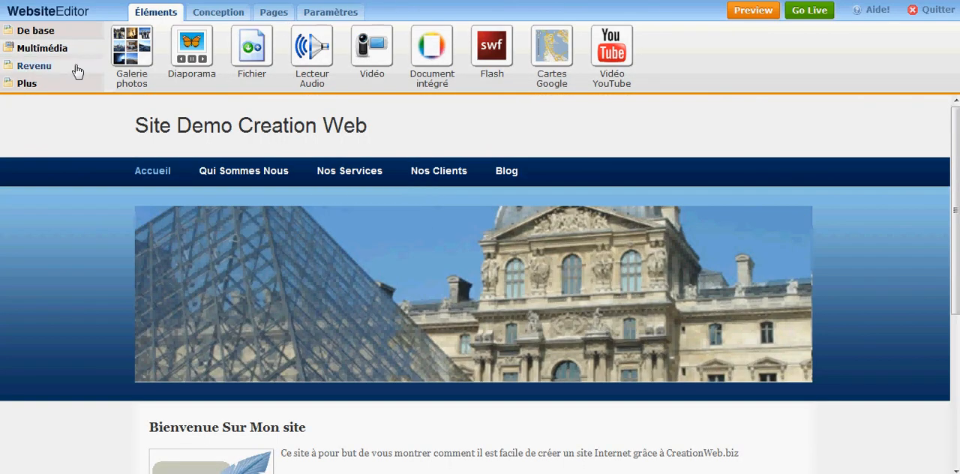
left_click(512, 176)
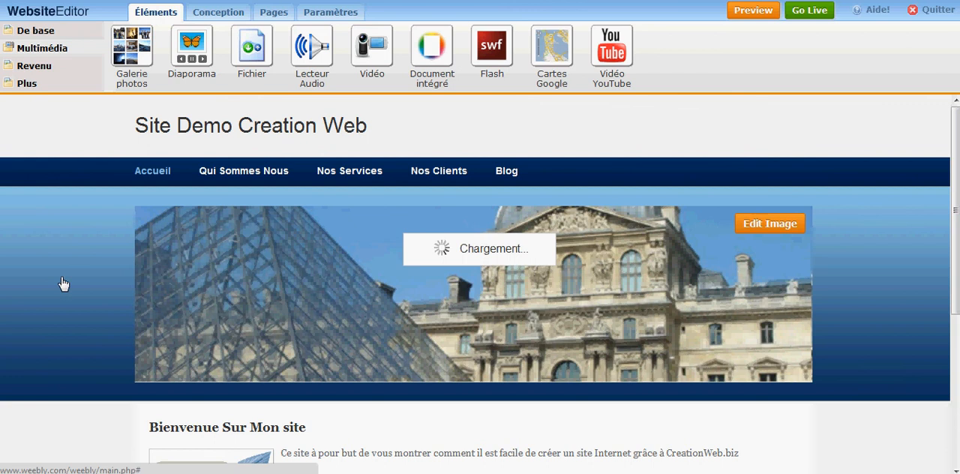
scroll(132, 338, "down", 3)
left_click(187, 218)
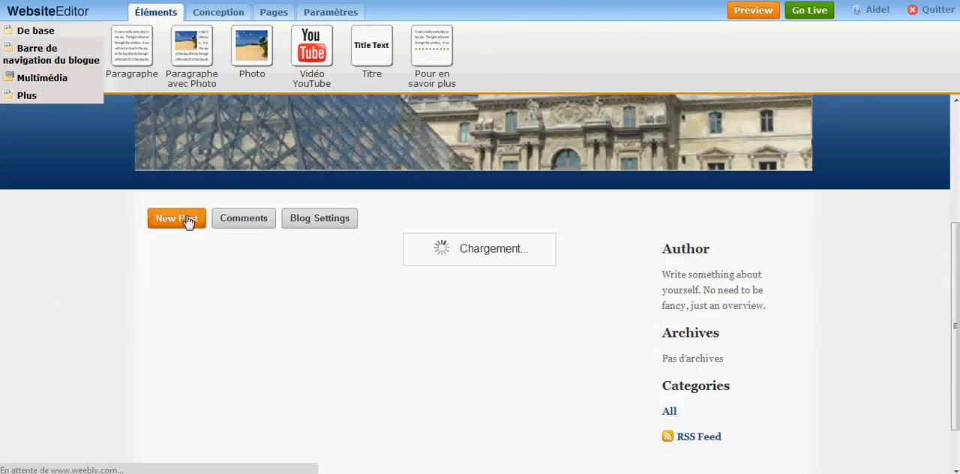
left_click(252, 186)
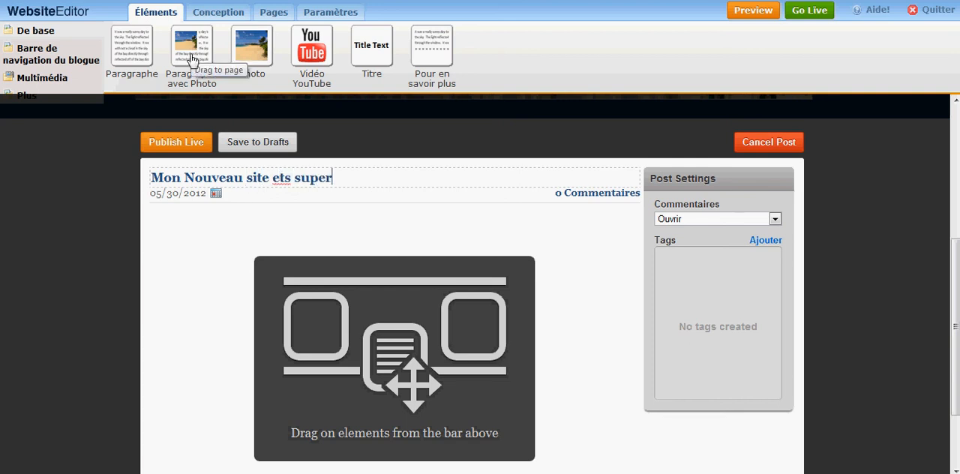
- Add a paragraph-with-photo element to the post and replace its placeholder text with "Voici un exemple de Post"
left_click_drag(192, 60, 254, 312)
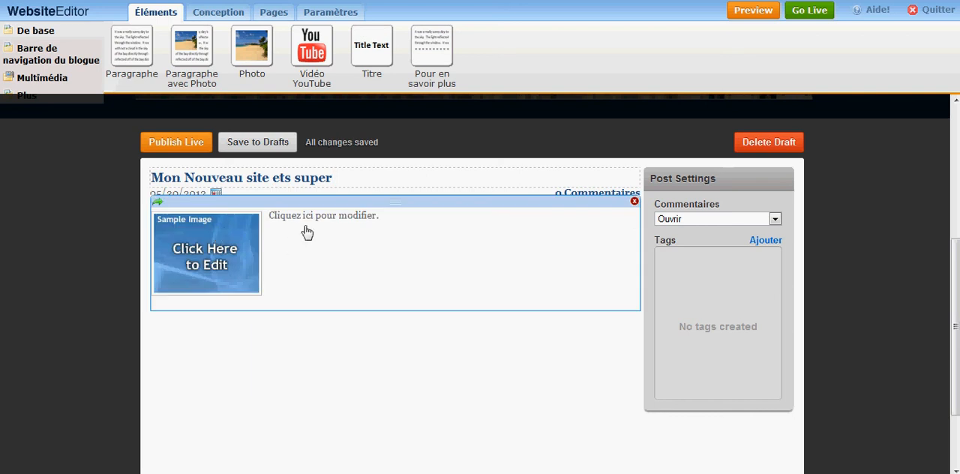
double_click(311, 216)
left_click_drag(420, 220, 268, 217)
key("BackSpace")
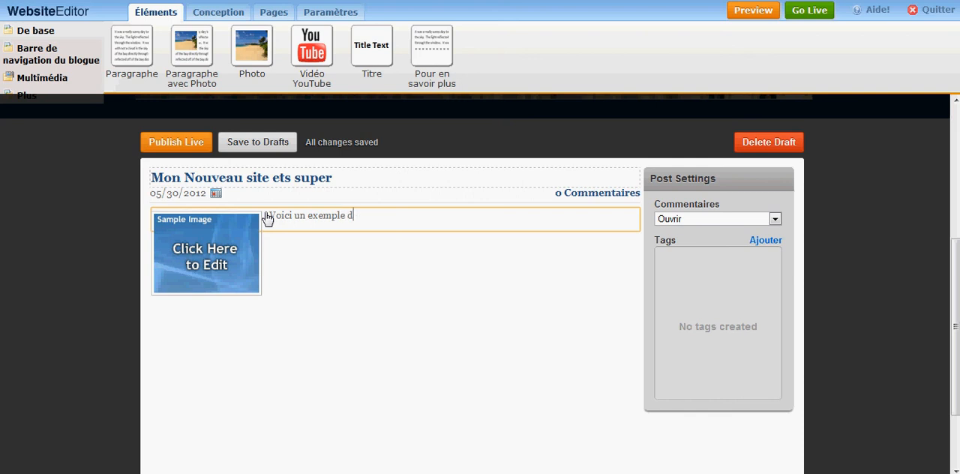
type("Voici un exemple de Post")
- Replace the post's sample image with the helpsupport picture uploaded from the computer's demo folder
left_click(210, 255)
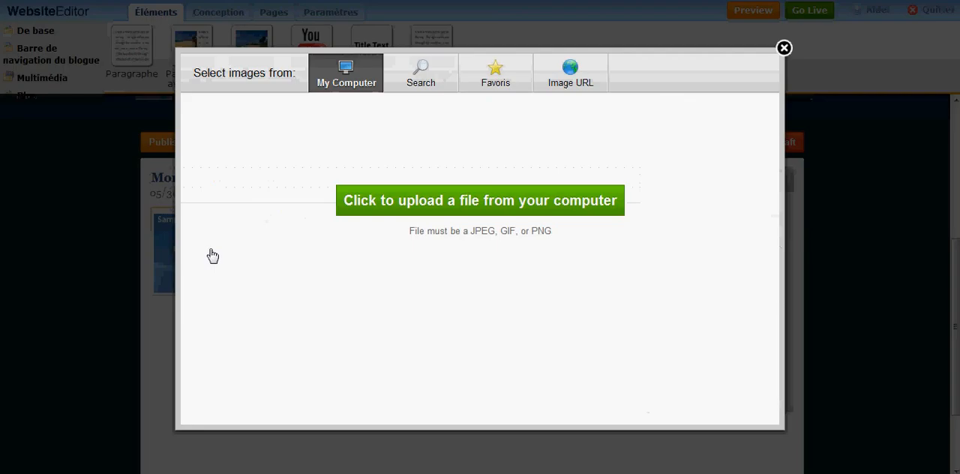
left_click(397, 212)
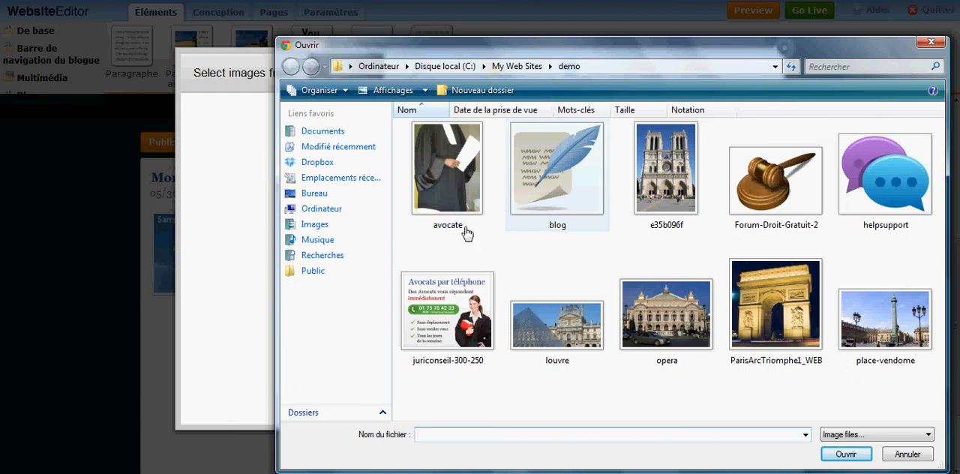
double_click(872, 190)
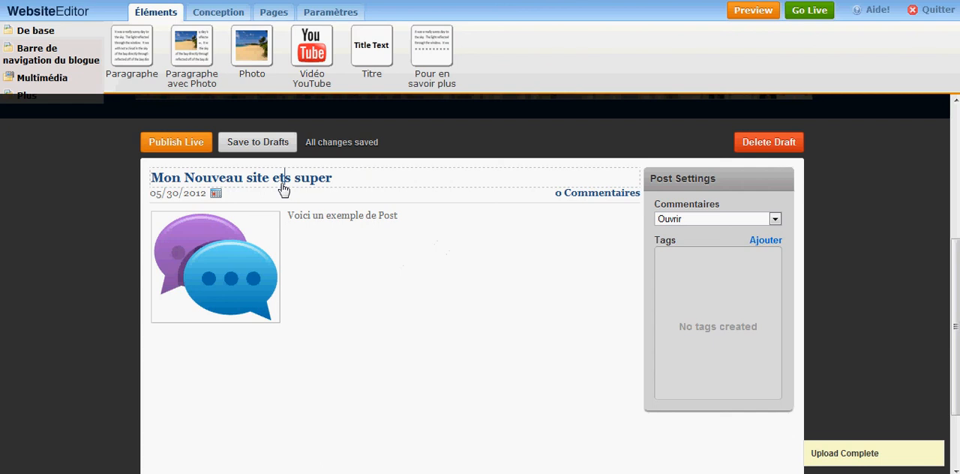
- Correct the post title to "Mon Nouveau site est super" and publish the post live
key("BackSpace")
key("BackSpace")
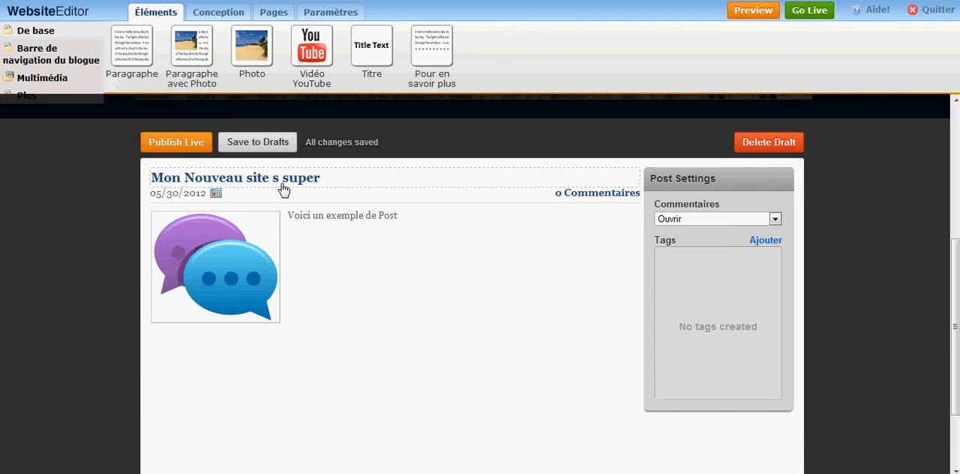
type("e")
key("Right")
type("t")
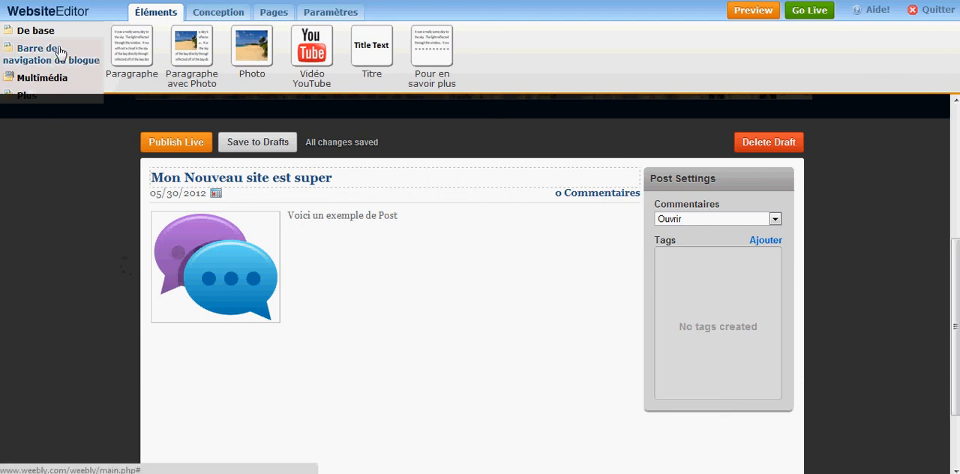
left_click(175, 143)
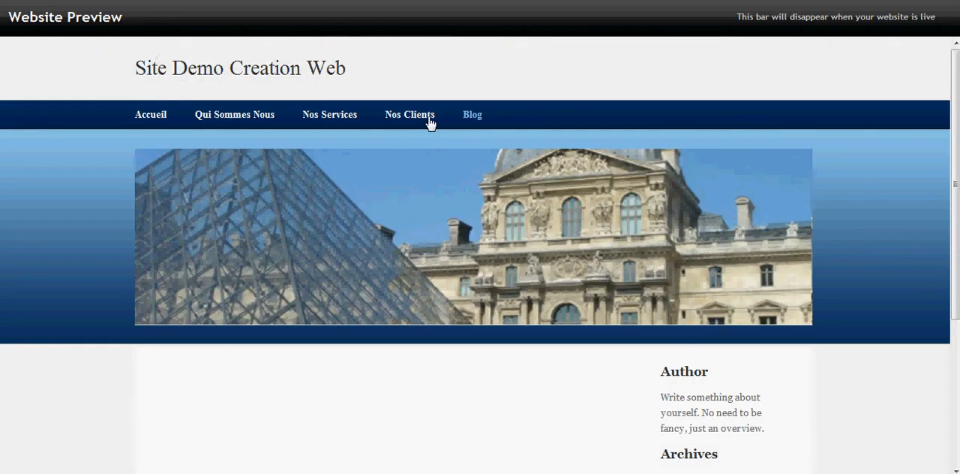
- Check the published post on the Blog page of the website preview and return to the editor
left_click(471, 114)
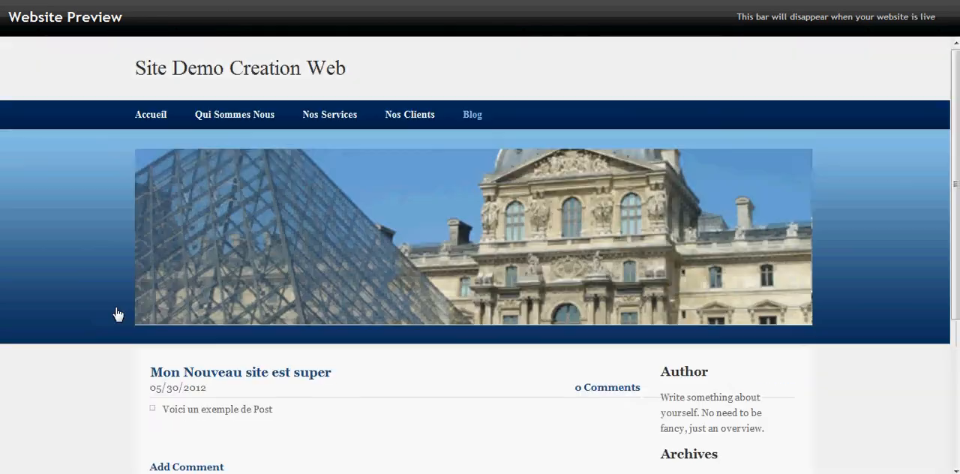
scroll(114, 315, "down", 3)
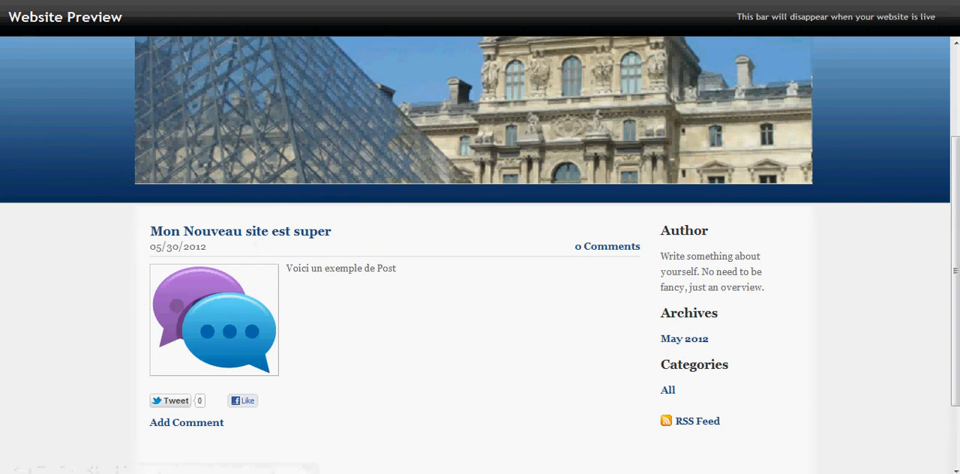
key("ctrl+w")
scroll(93, 246, "up", 3)
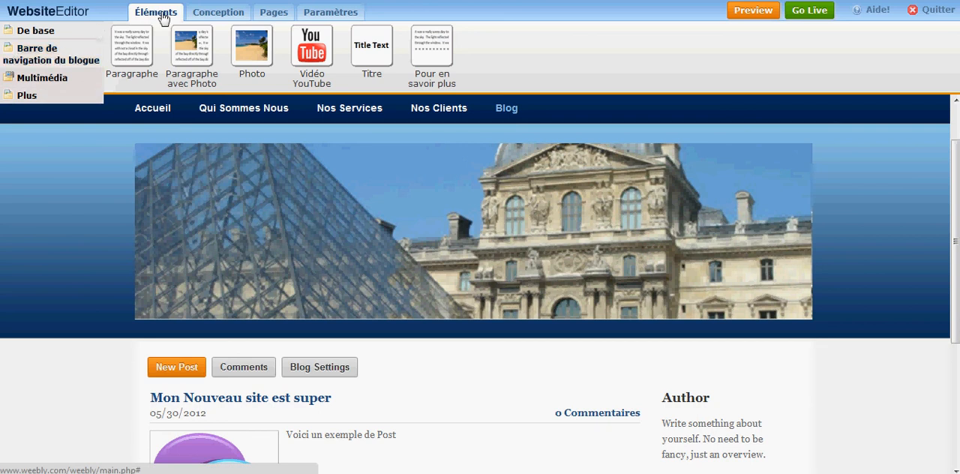
- Display the design themes and look over the Blog page in the editor
left_click(217, 13)
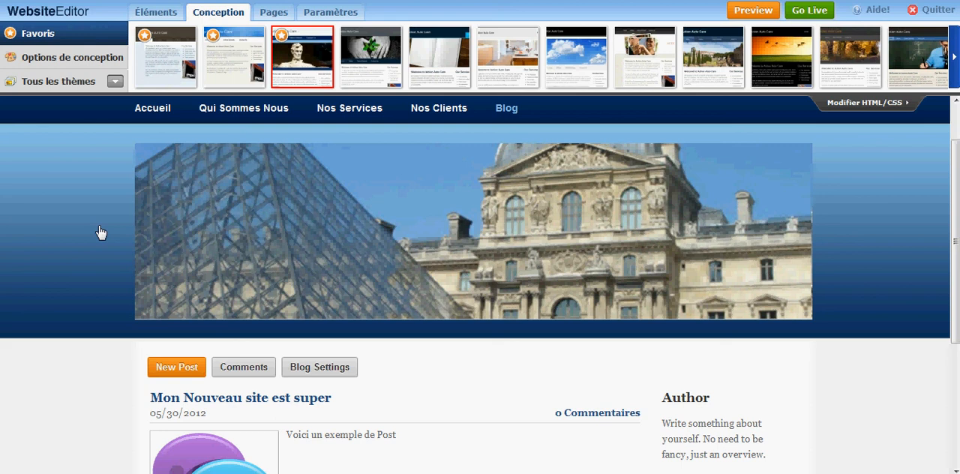
mouse_move(165, 218)
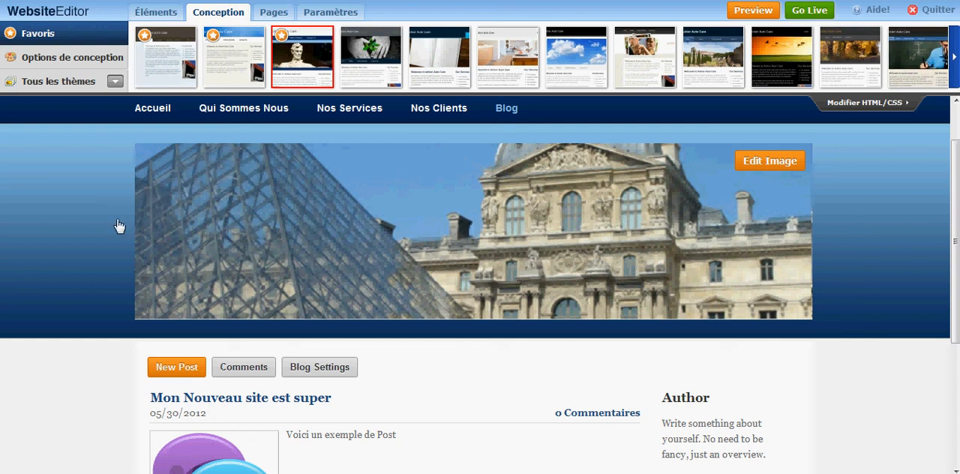
scroll(75, 281, "down", 2)
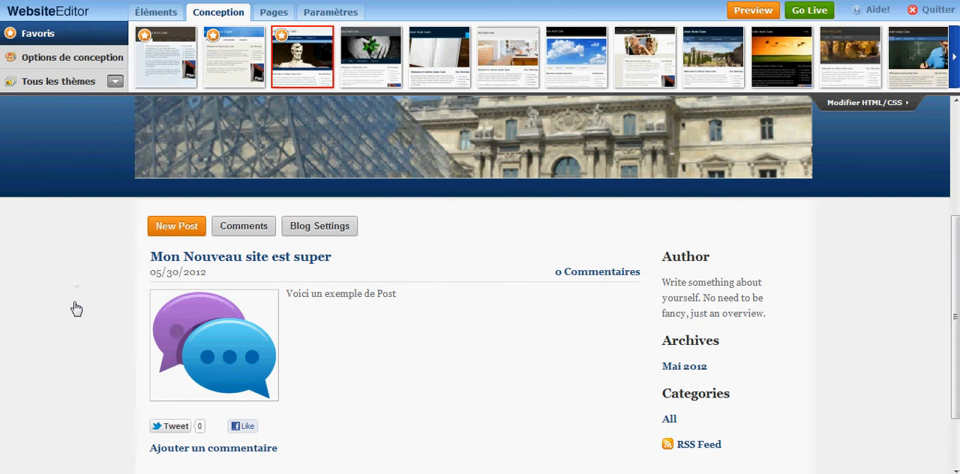
scroll(76, 307, "up", 3)
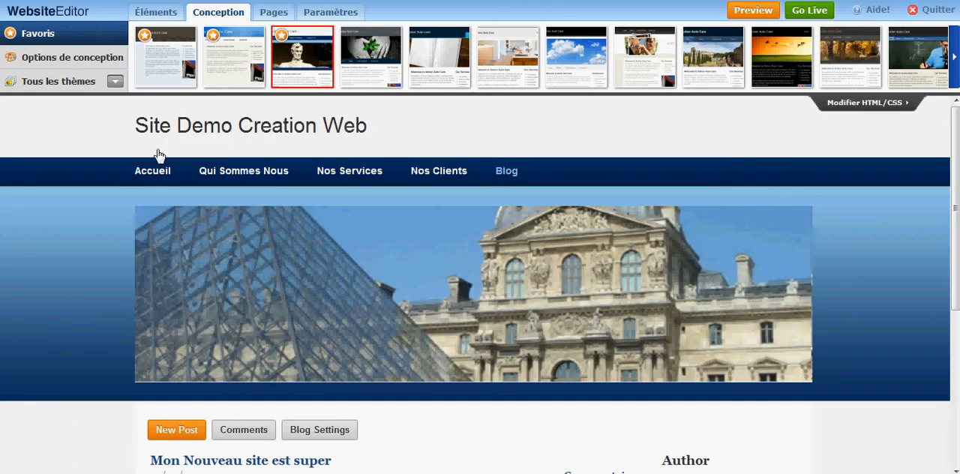
- Open the Nos Services page in the editor and review its consulting sections and product listing
left_click(365, 180)
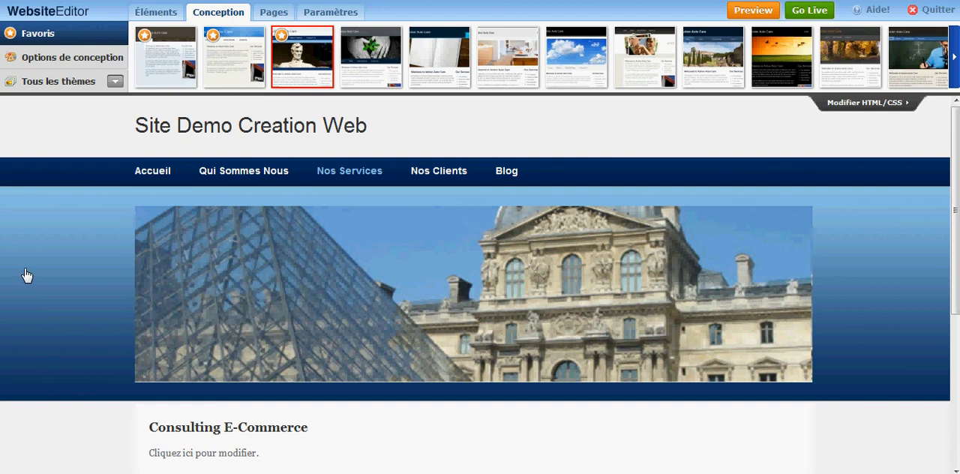
scroll(43, 271, "down", 3)
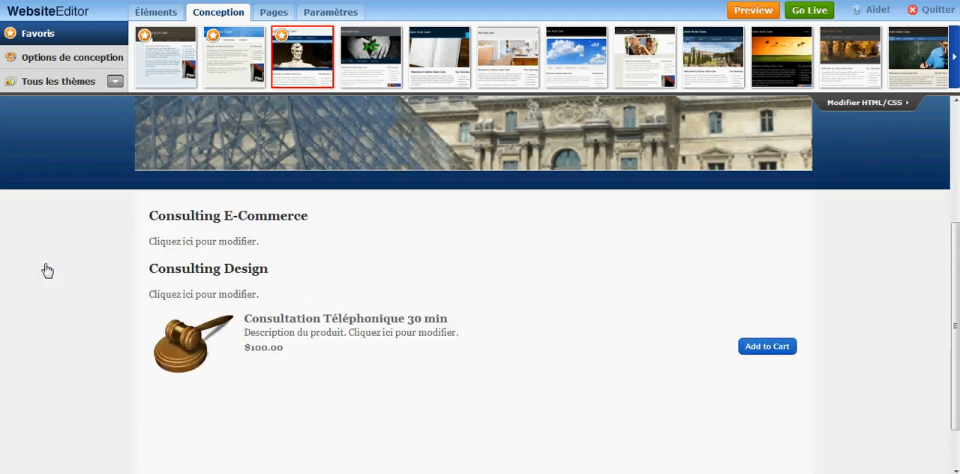
scroll(36, 294, "up", 1)
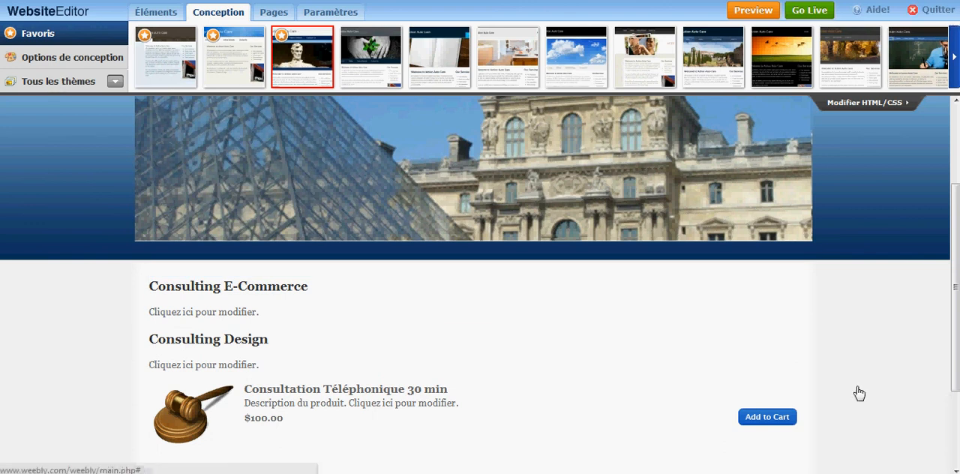
right_click(800, 473)
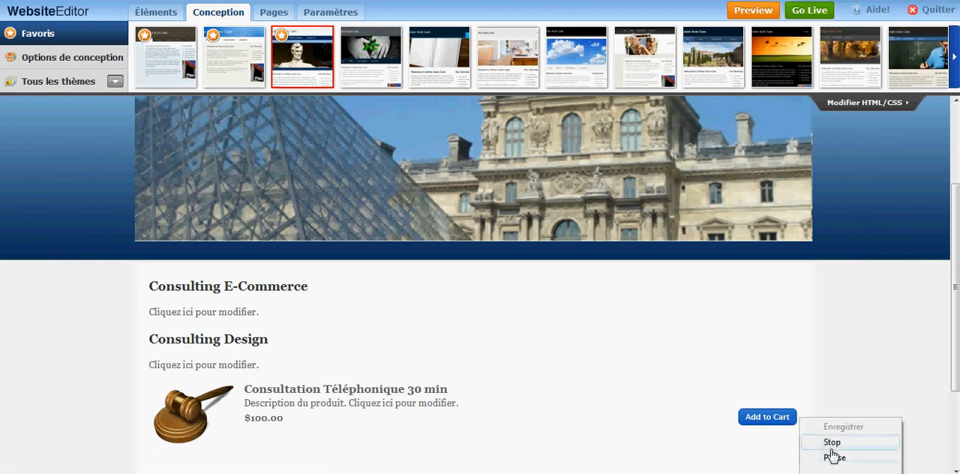